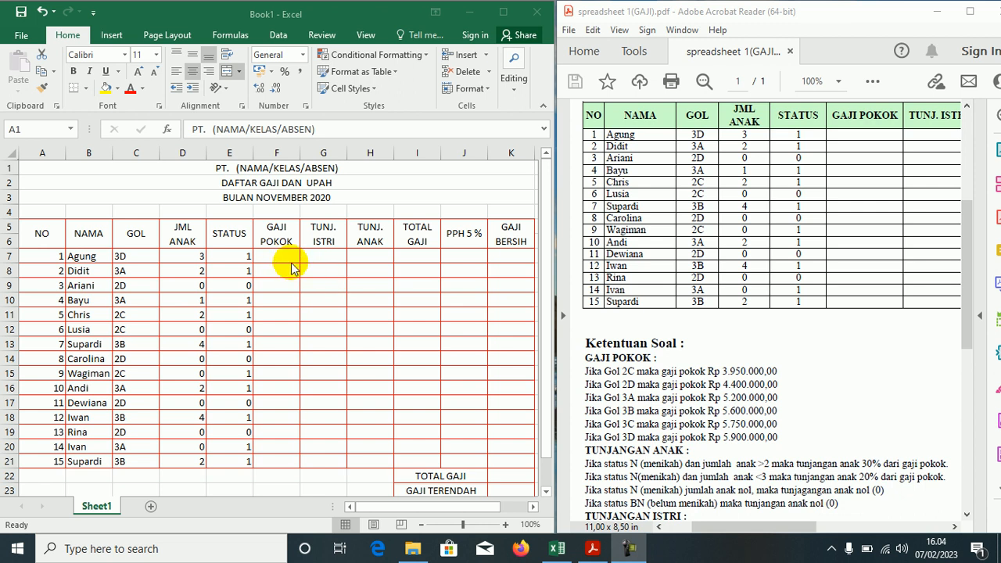
Examine the notes on the IF and VLOOKUP functions beside the salary table.
click(282, 261)
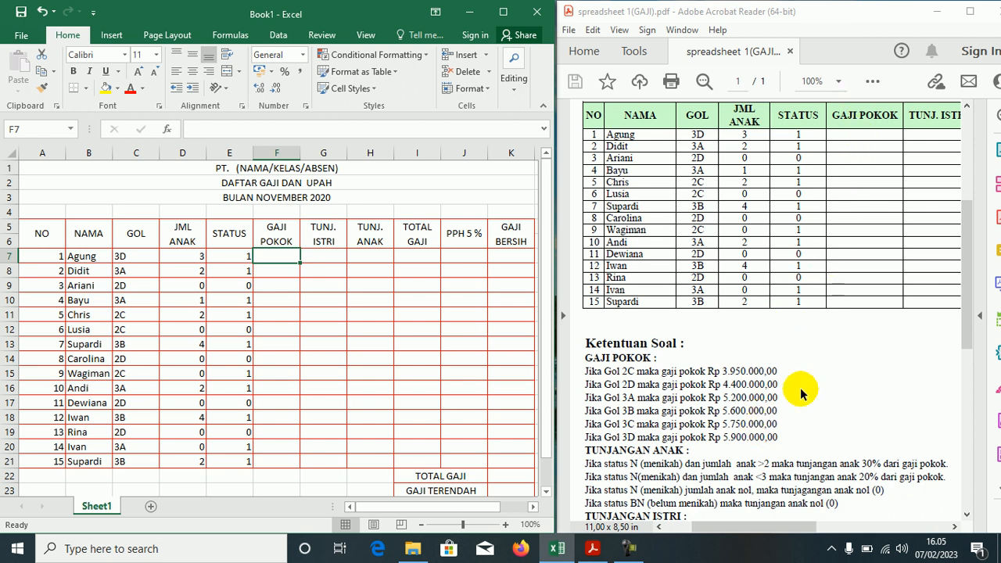
click(479, 196)
key(Right)
key(Right)
key(Right)
key(Right)
key(Right)
key(Right)
key(Right)
key(Right)
key(Right)
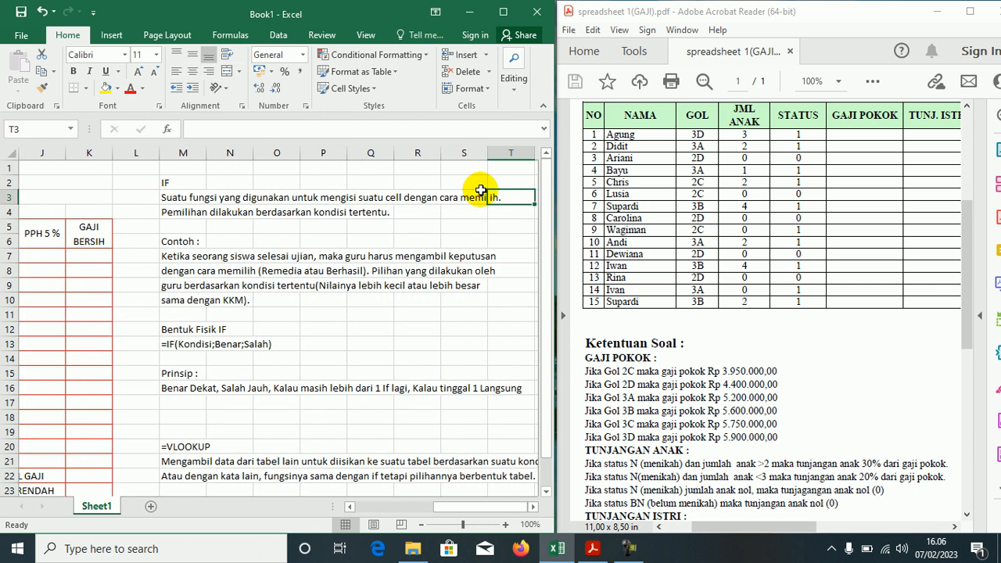
key(Right)
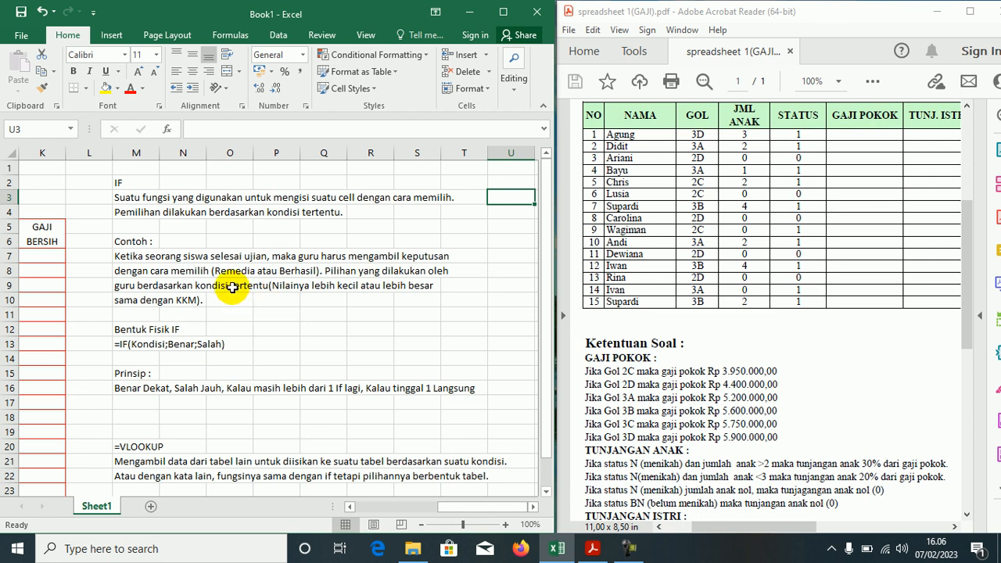
Correct "Remedia" to "Remedial" in the example text in cell M8.
click(120, 271)
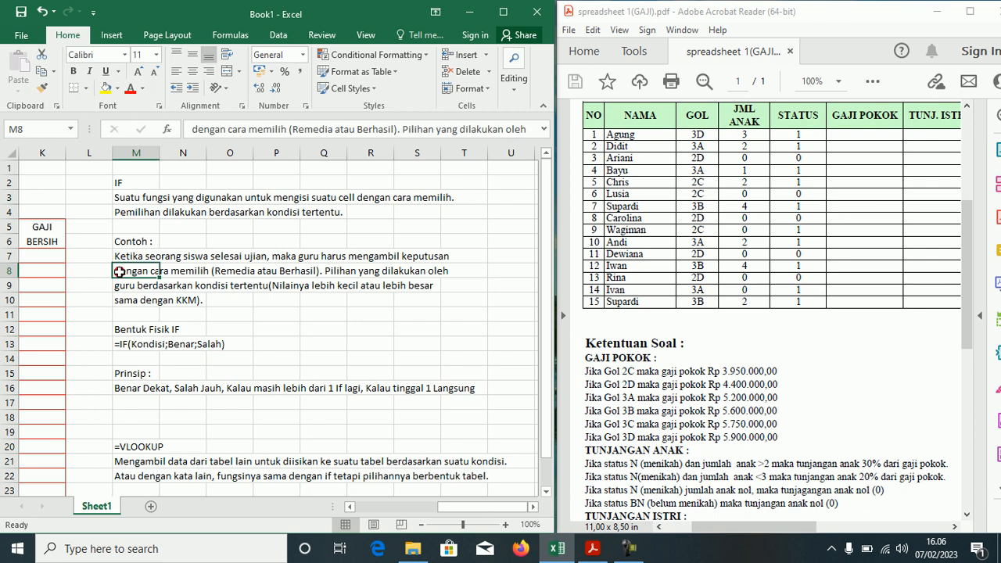
click(334, 129)
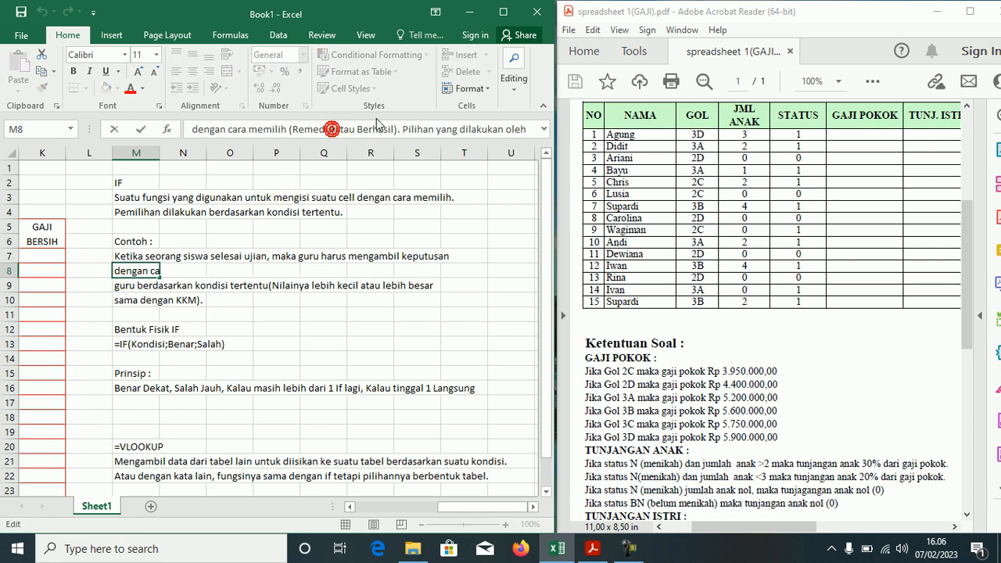
text(l)
key(Return)
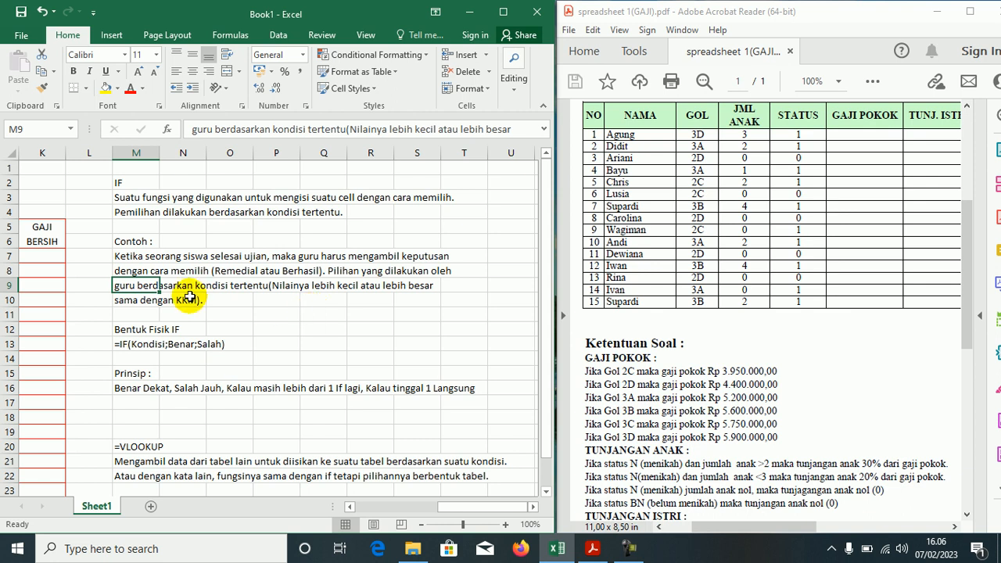
click(194, 255)
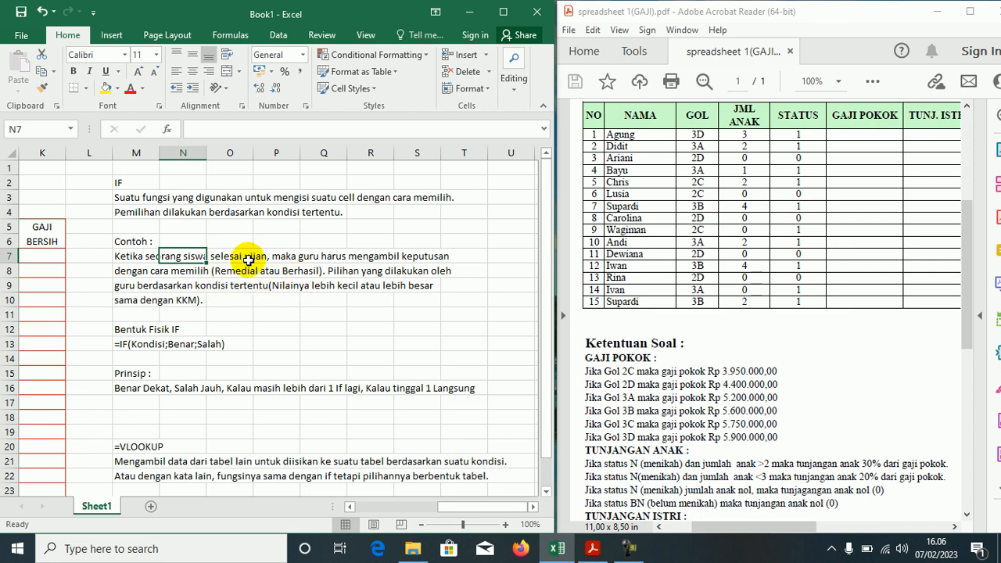
click(267, 300)
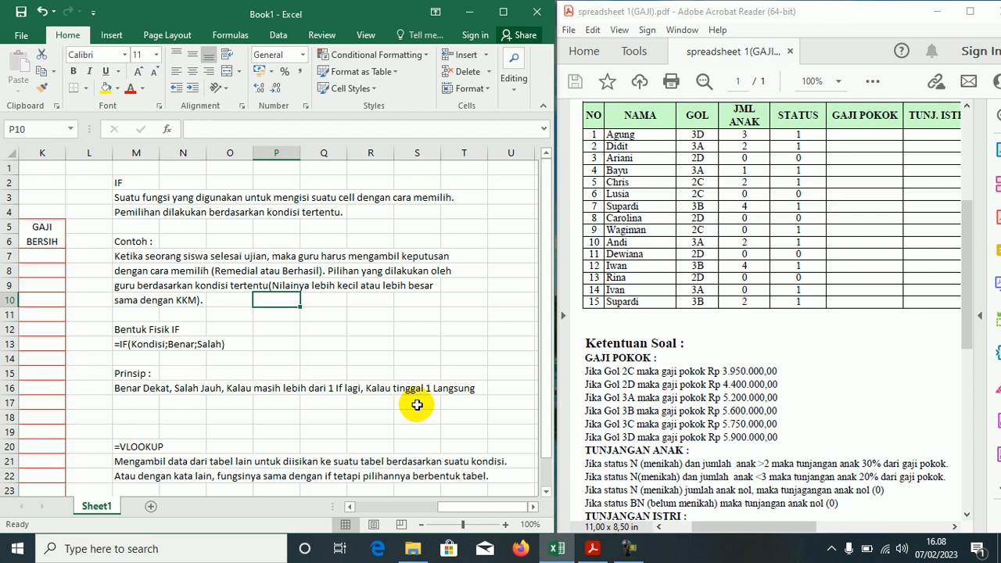
Hide the JML ANAK and STATUS columns (D and E) of the salary table.
key(Left)
key(Left)
key(Left)
key(Left)
key(Left)
key(Left)
key(Left)
key(Left)
key(Left)
key(Left)
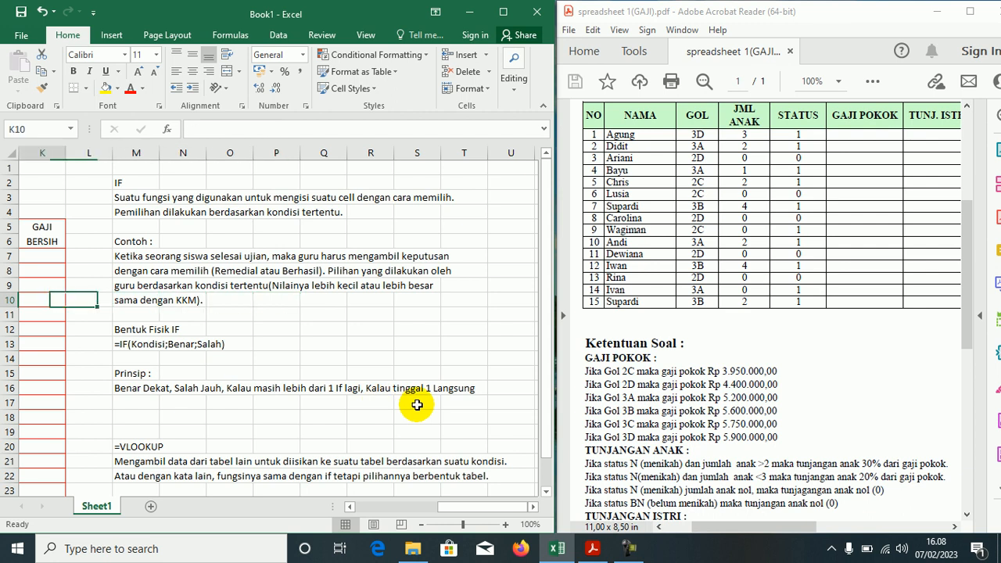
key(Left)
key(Left)
key(Left)
key(Left)
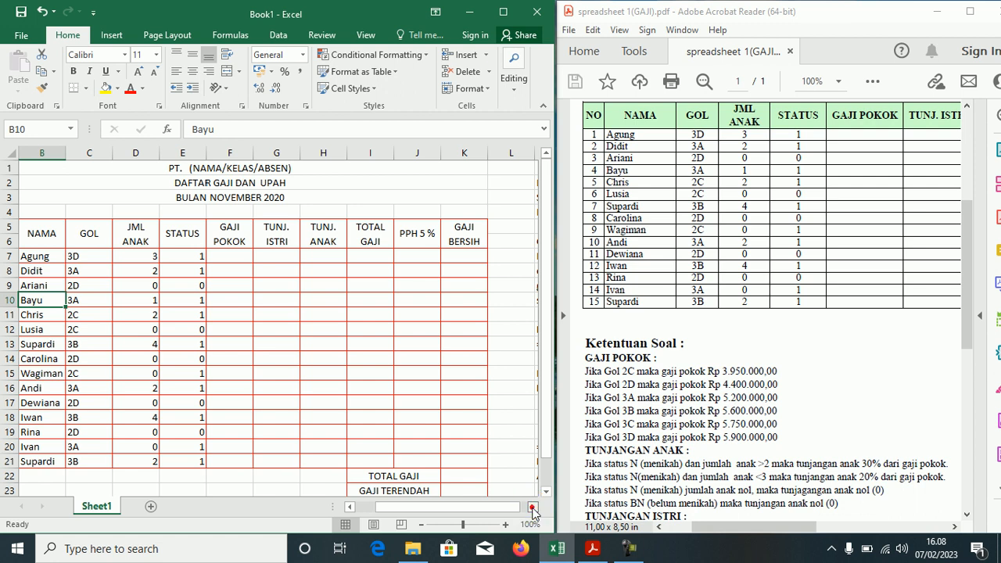
click(532, 509)
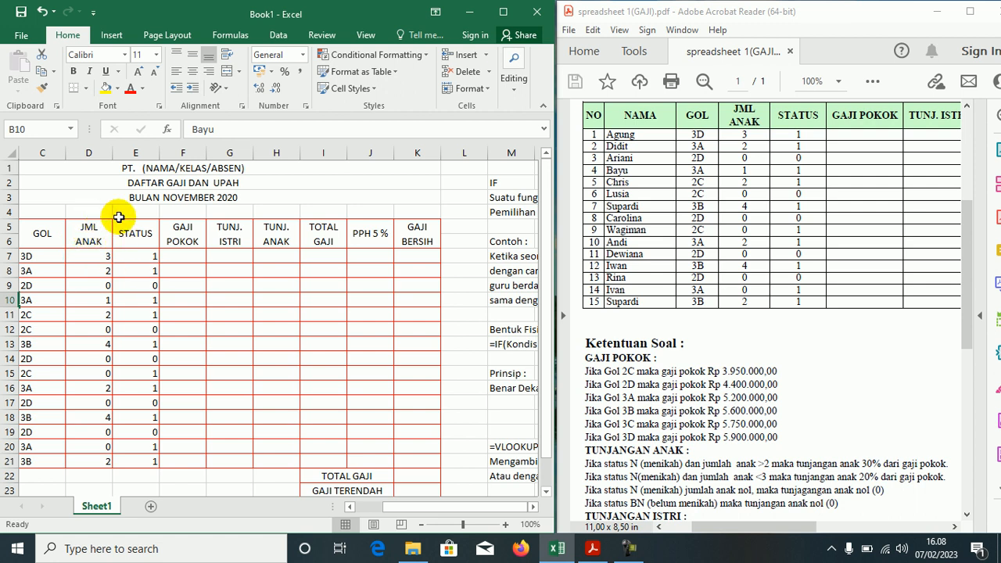
drag(89, 153, 114, 148)
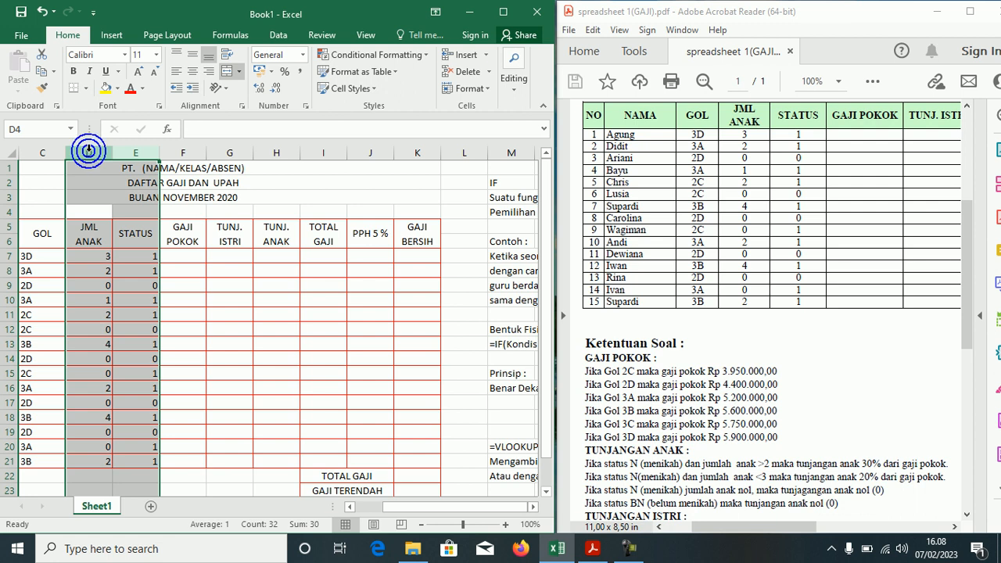
right_click(89, 150)
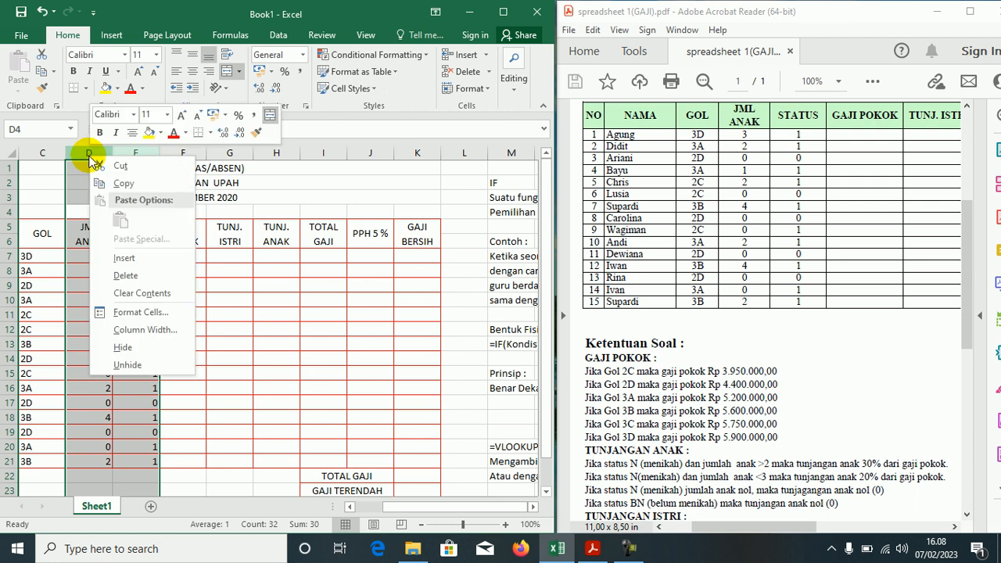
click(121, 346)
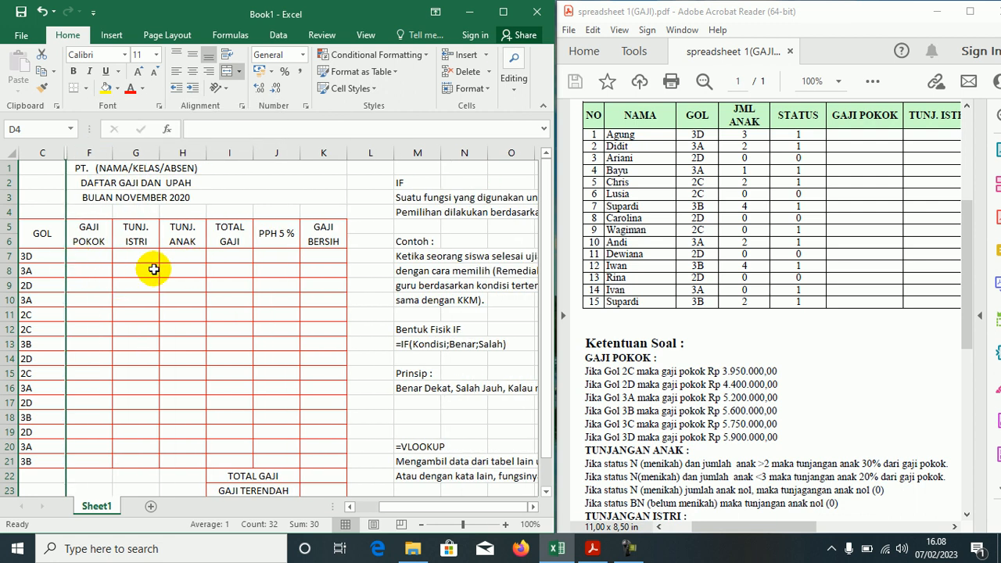
Begin an IF formula in GAJI POKOK cell F7 that returns 3950000 when C7 equals "2C".
click(83, 257)
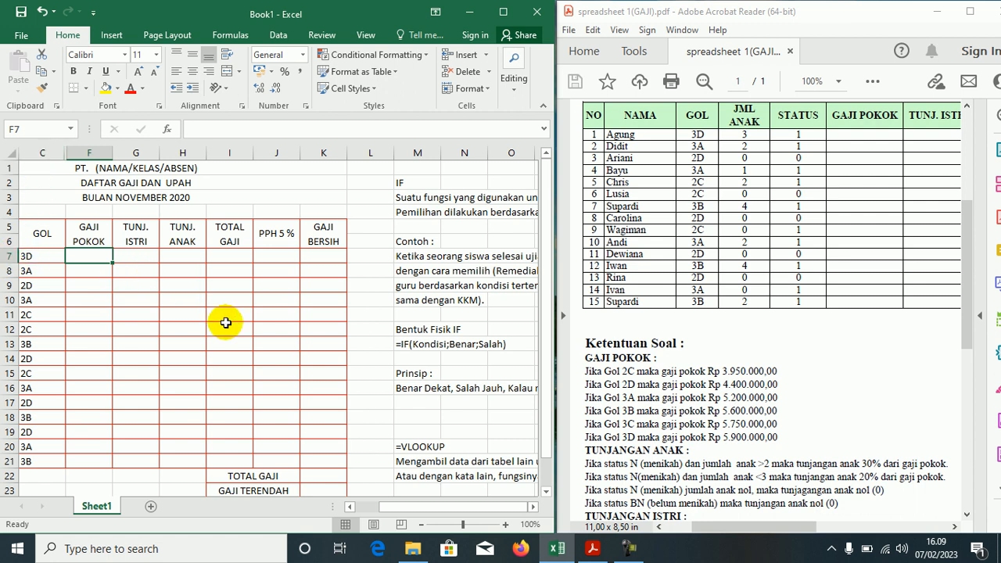
text(=IF()
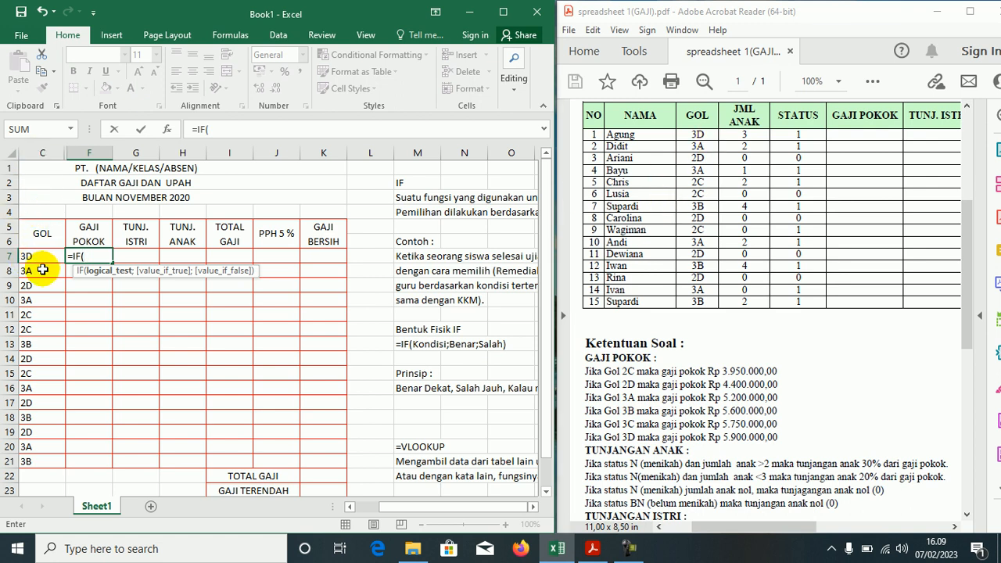
text(C7="2C)
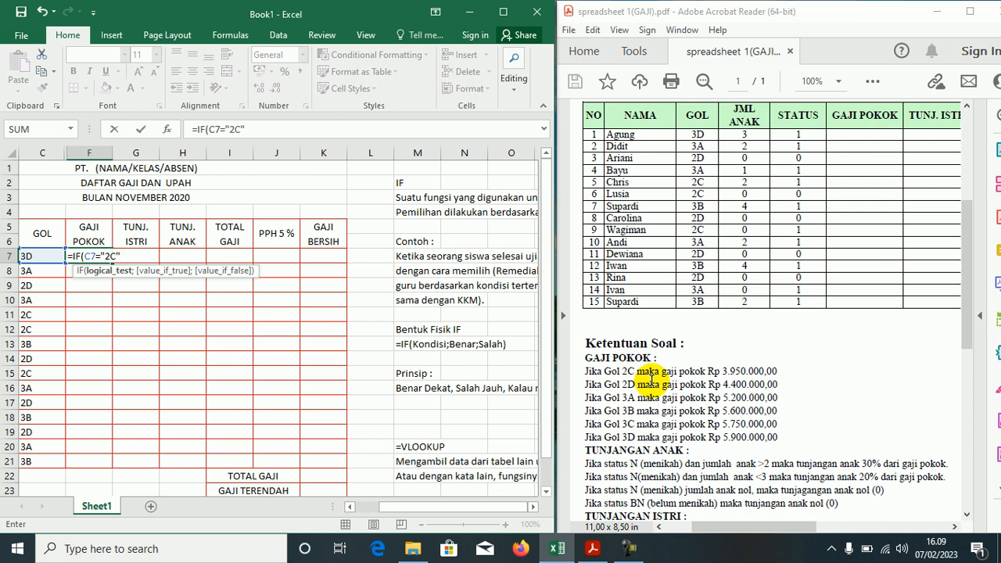
text(;39500)
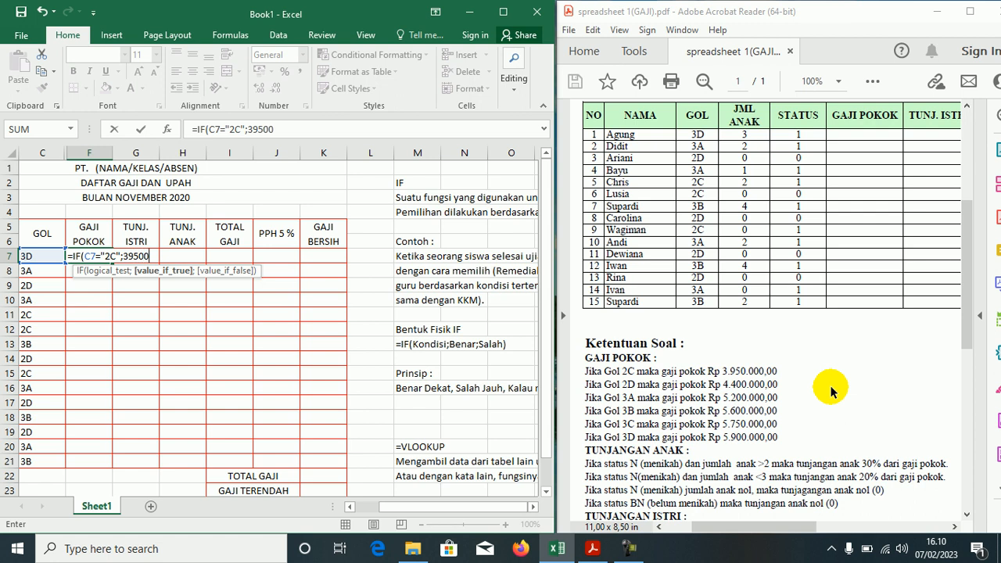
text(;)
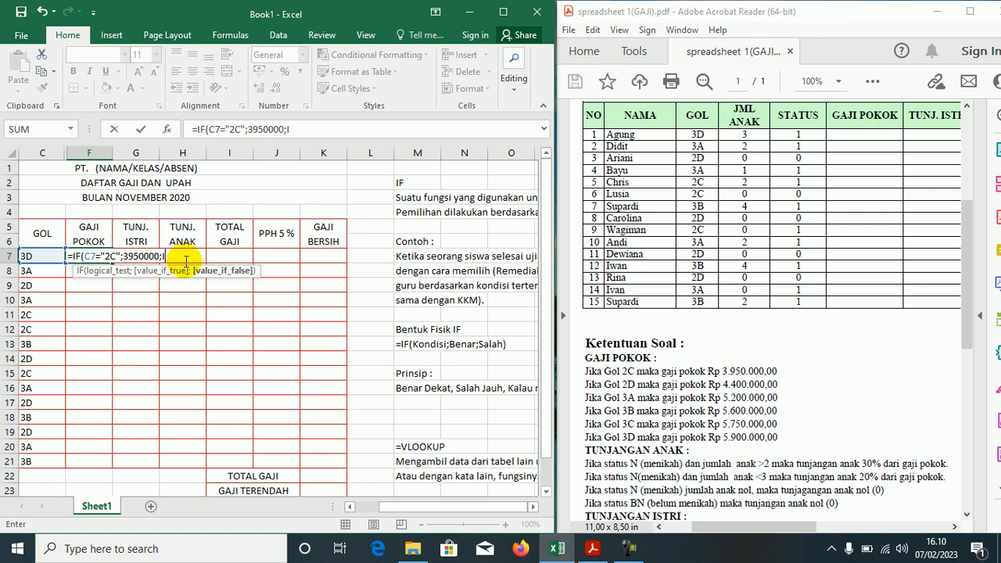
Nest an IF in the F7 formula's false argument that returns 4400000 when C7 equals "2D".
text(IF()
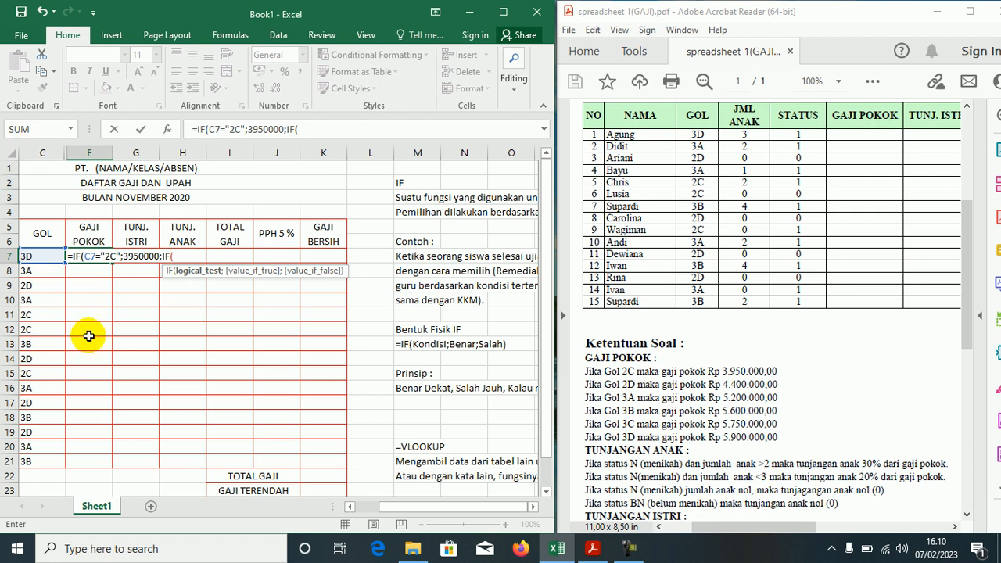
text(C7)
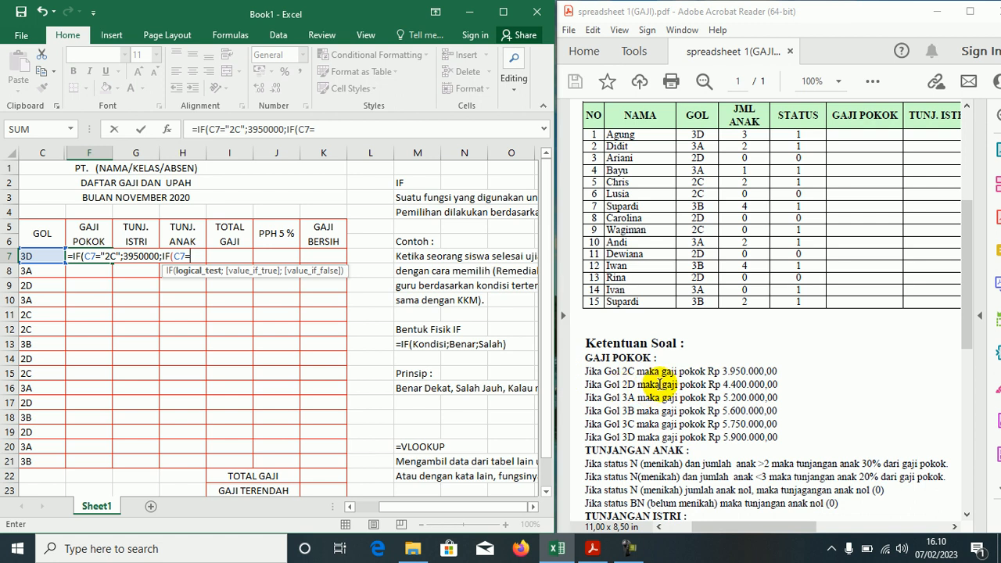
text(="2D";4400000)
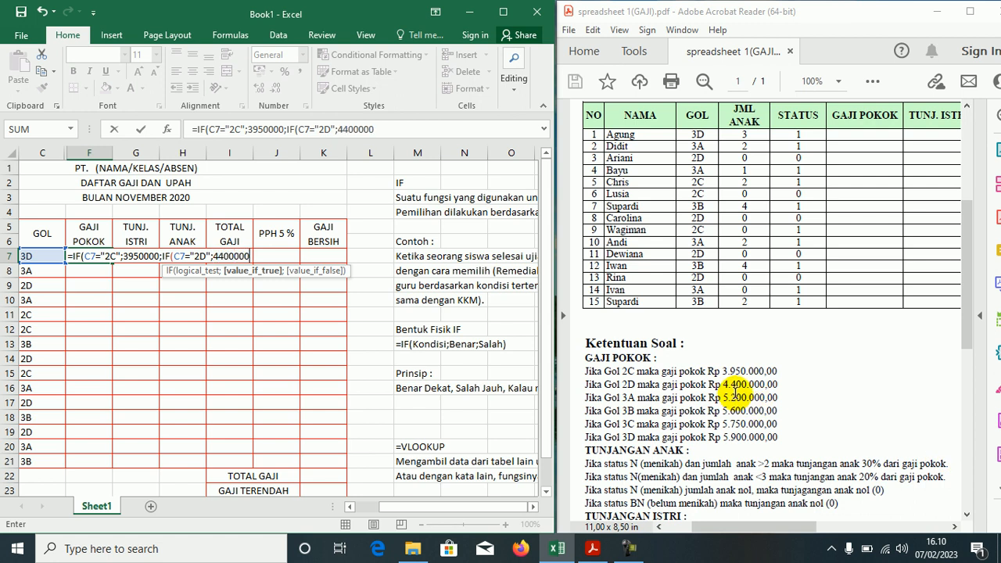
text(;)
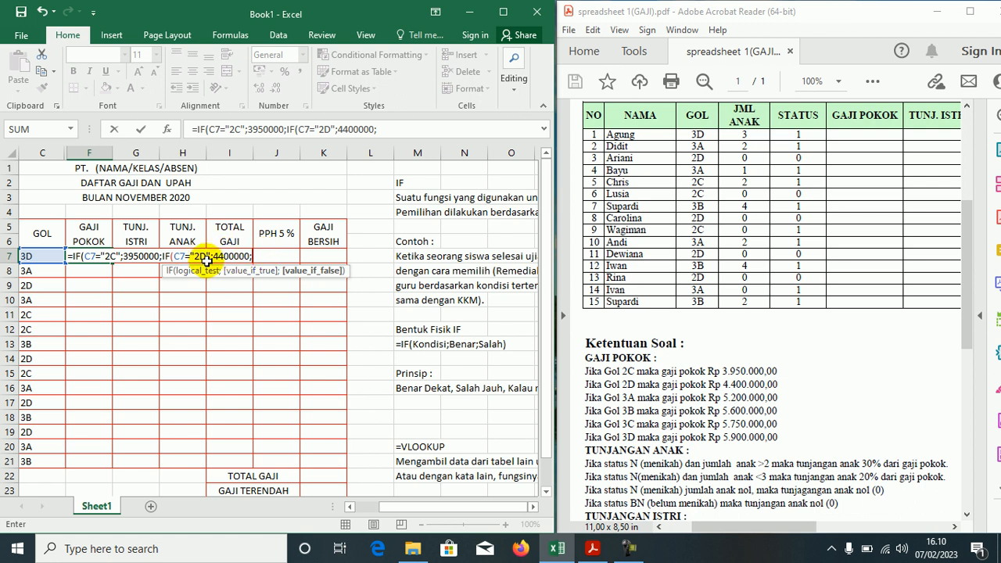
Add a third nested IF to the F7 formula that returns 5200000 when C7 equals "3A".
click(232, 256)
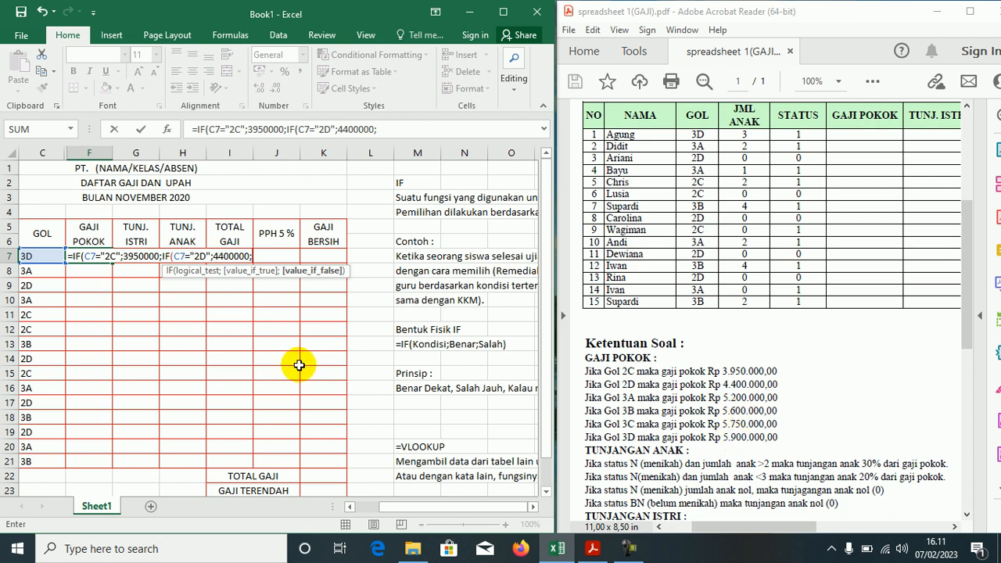
text(IF)
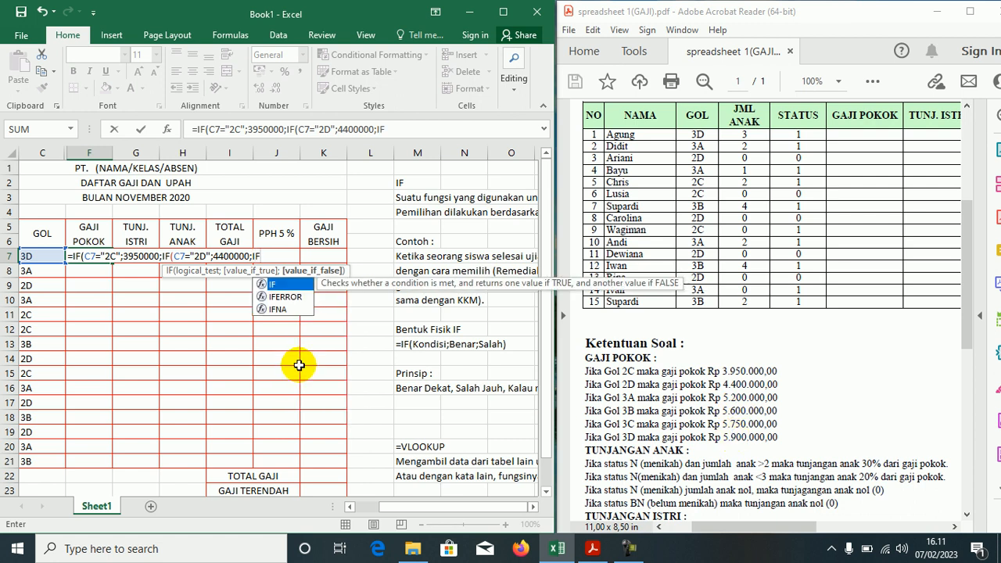
text((C7="3A)
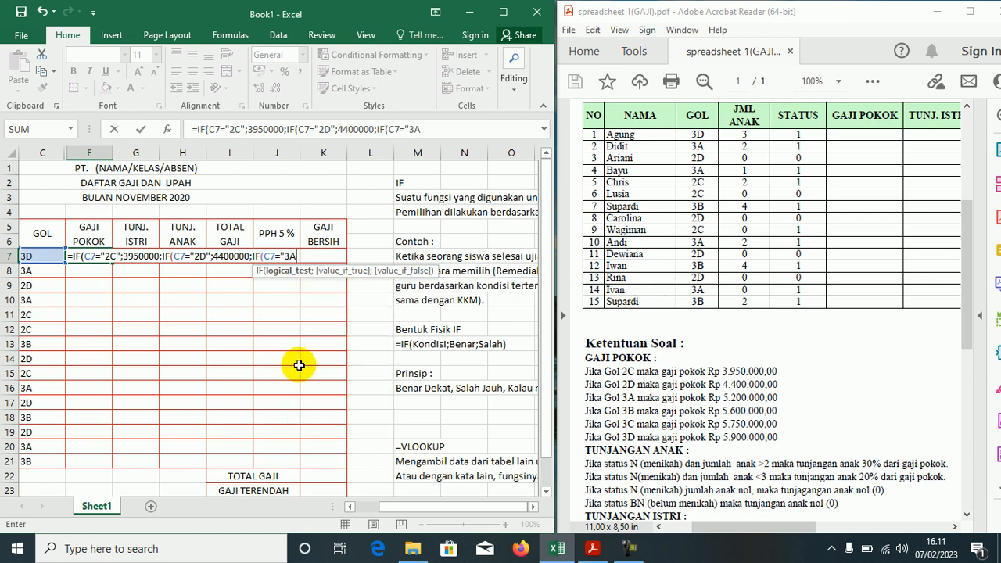
text(";)
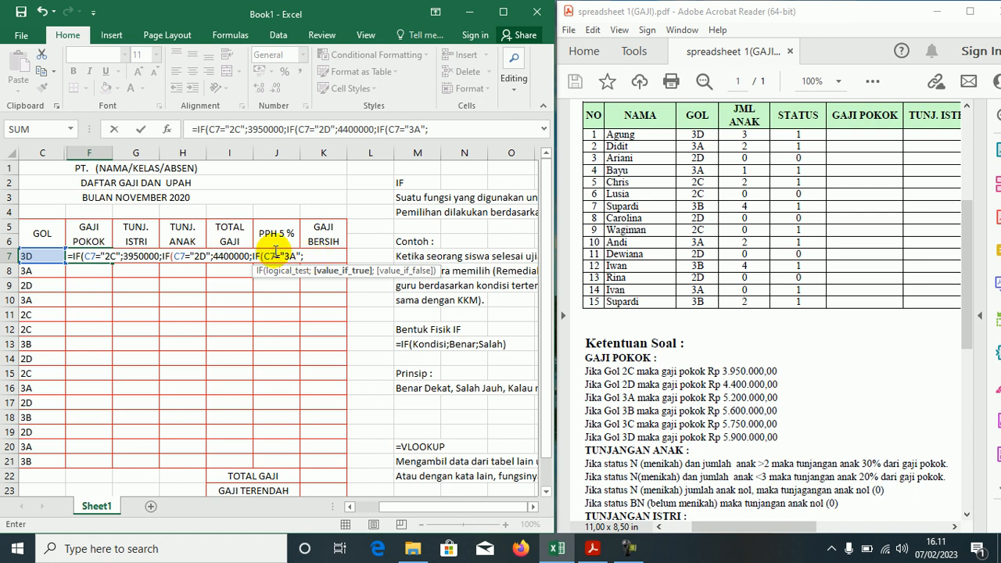
text(200000)
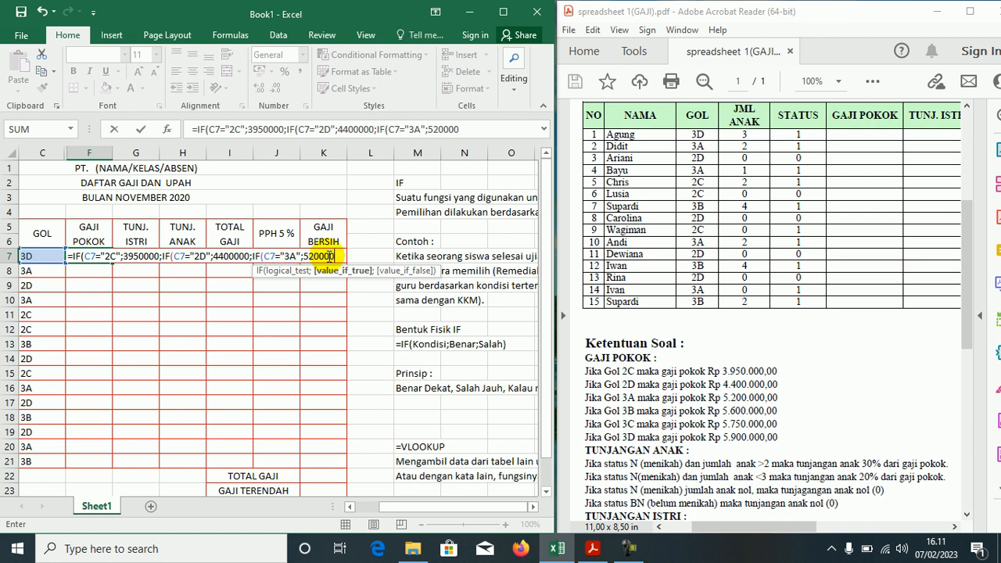
text(0;)
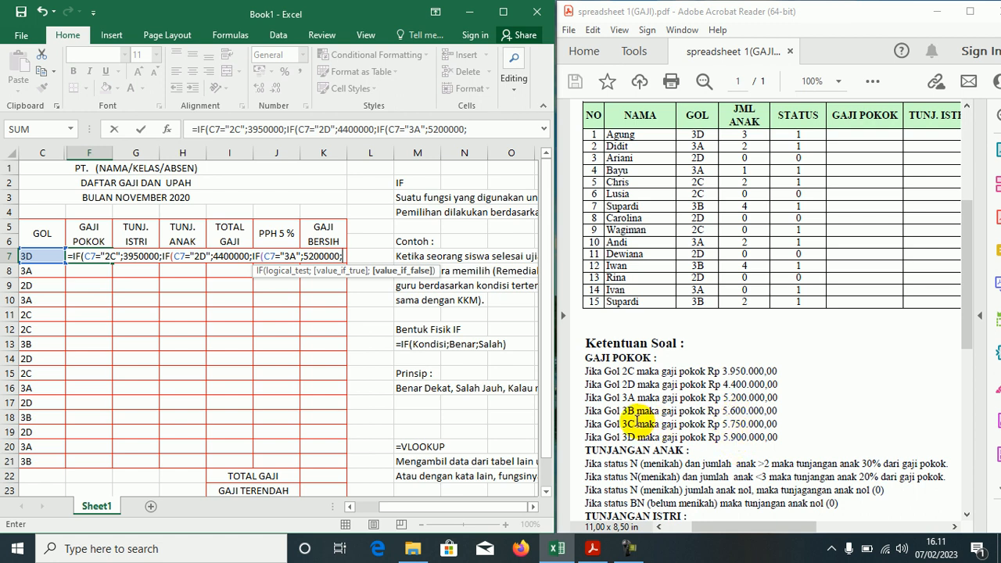
Add a fourth nested IF to the F7 formula that returns 5600000 when C7 equals "3B".
text(IF()
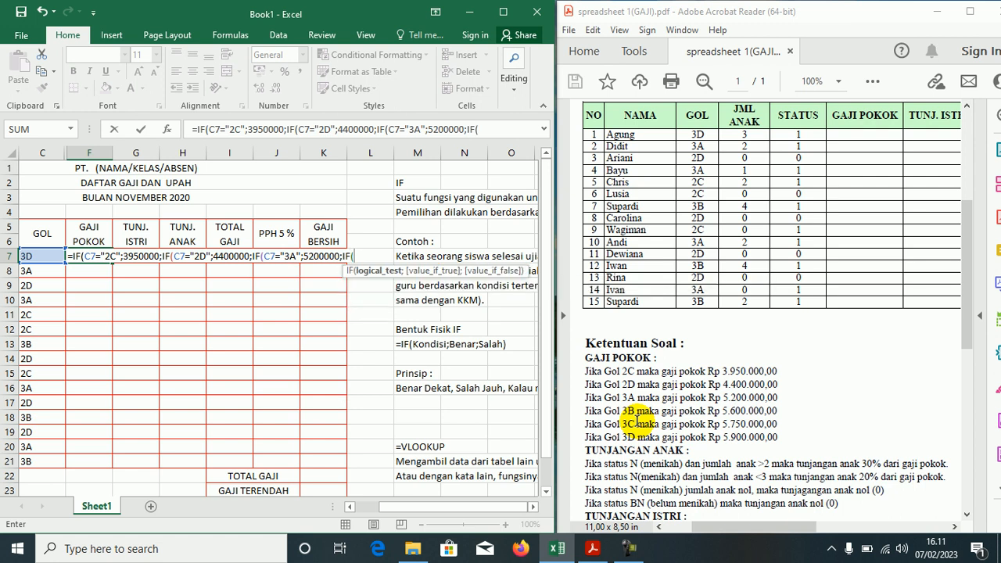
text(C7="3B)
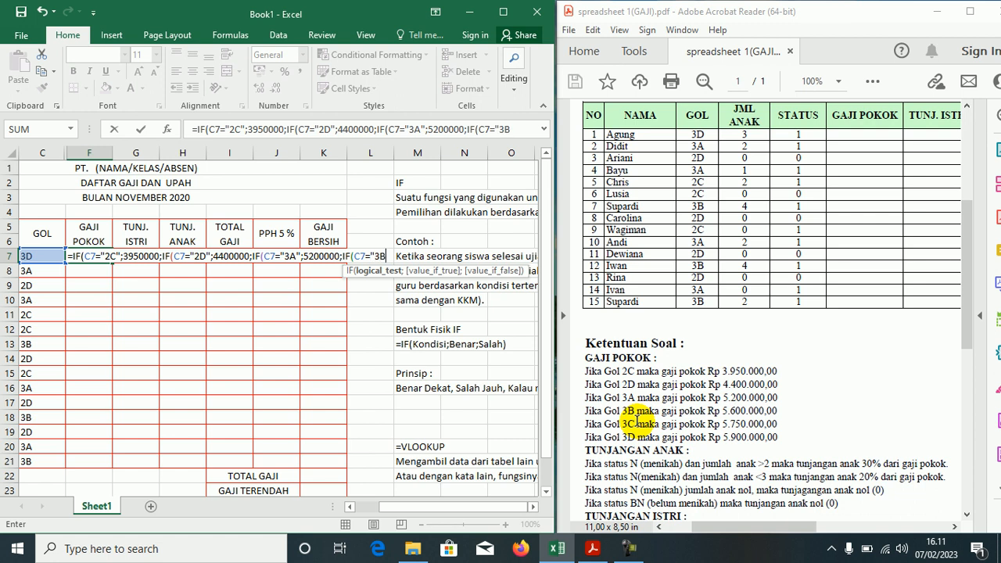
text(";)
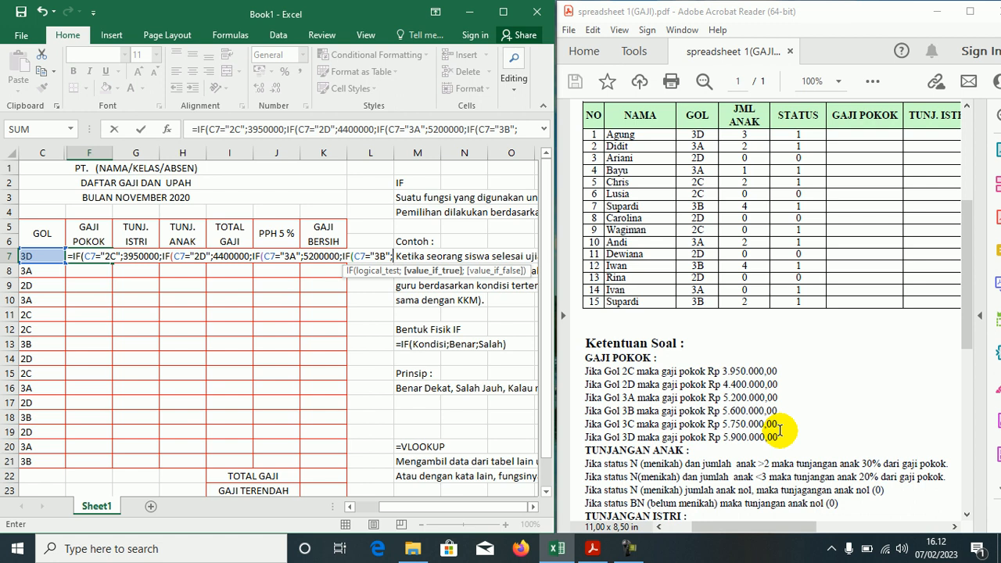
text(5600000;)
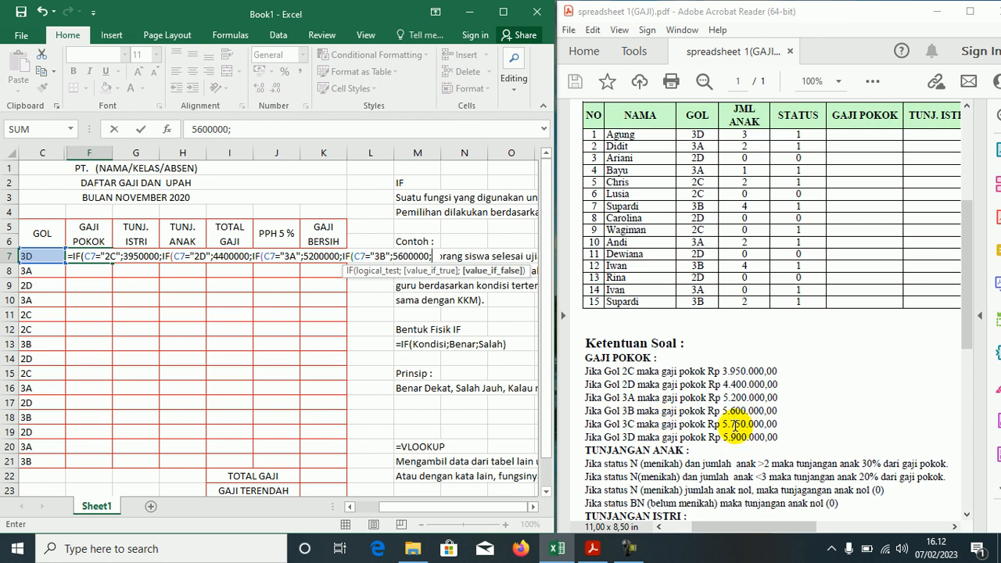
Add a fifth nested IF to the F7 formula that returns 5750000 when C7 equals "3C".
text(IF)
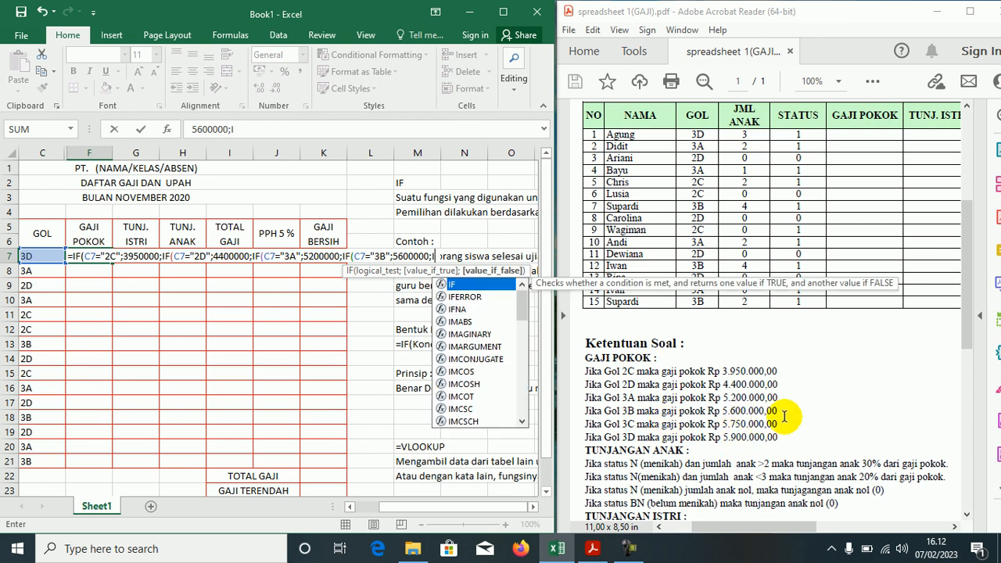
text(()
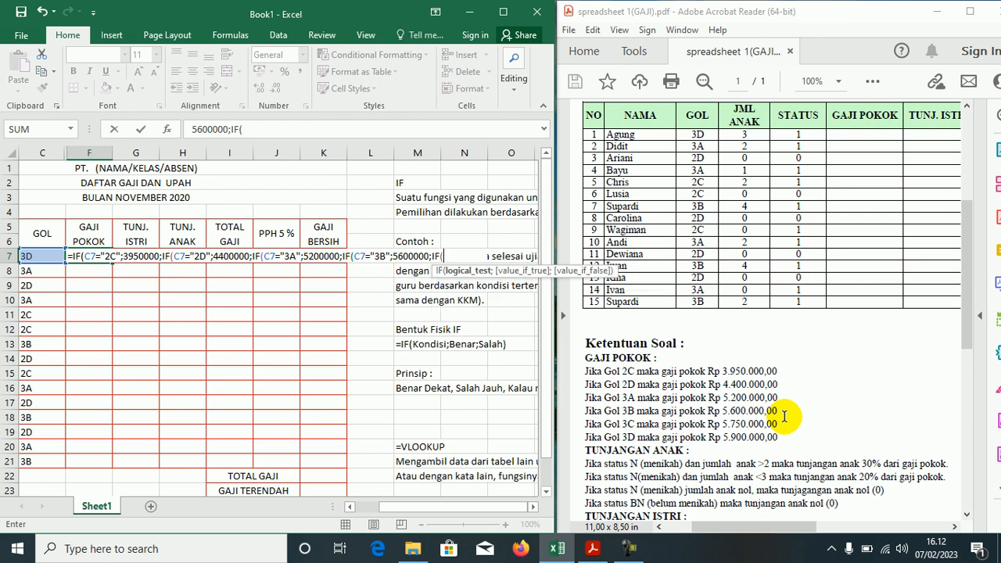
text(C7)
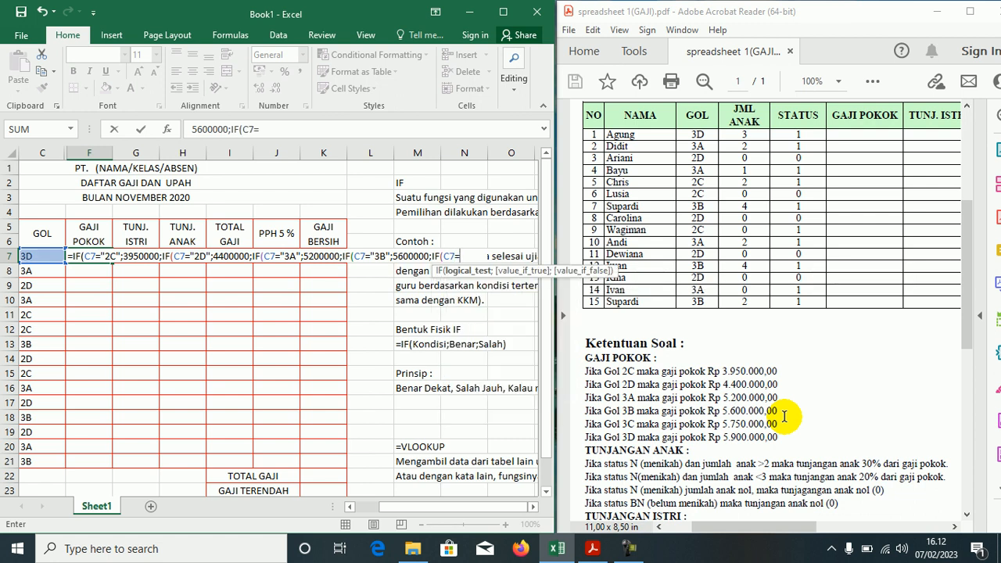
text(="3C";)
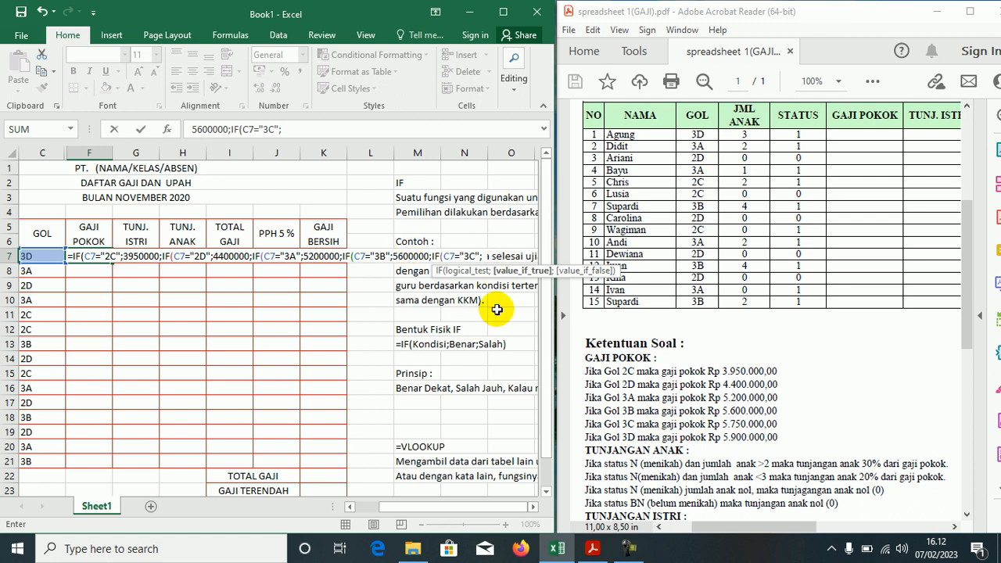
text(5750)
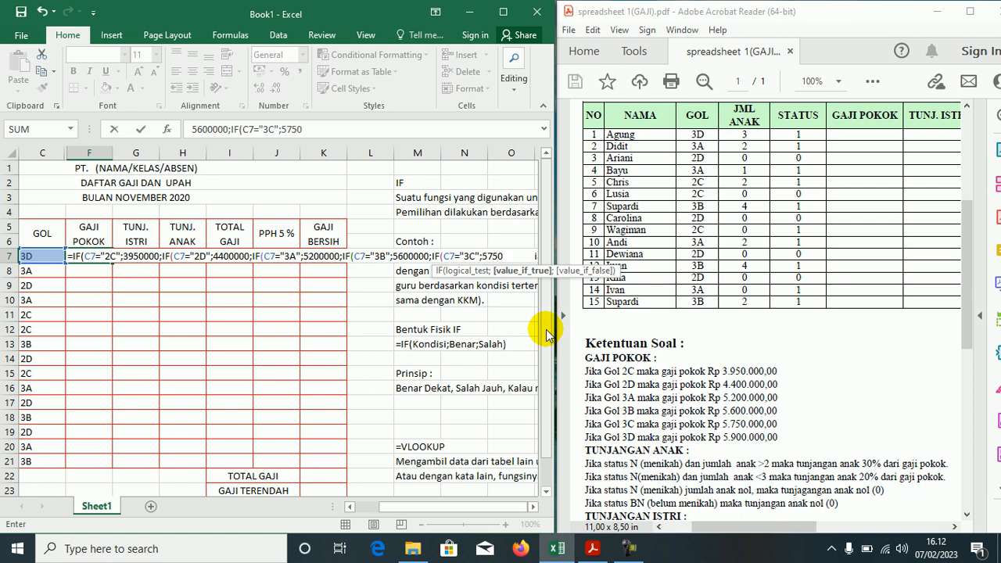
text(000;)
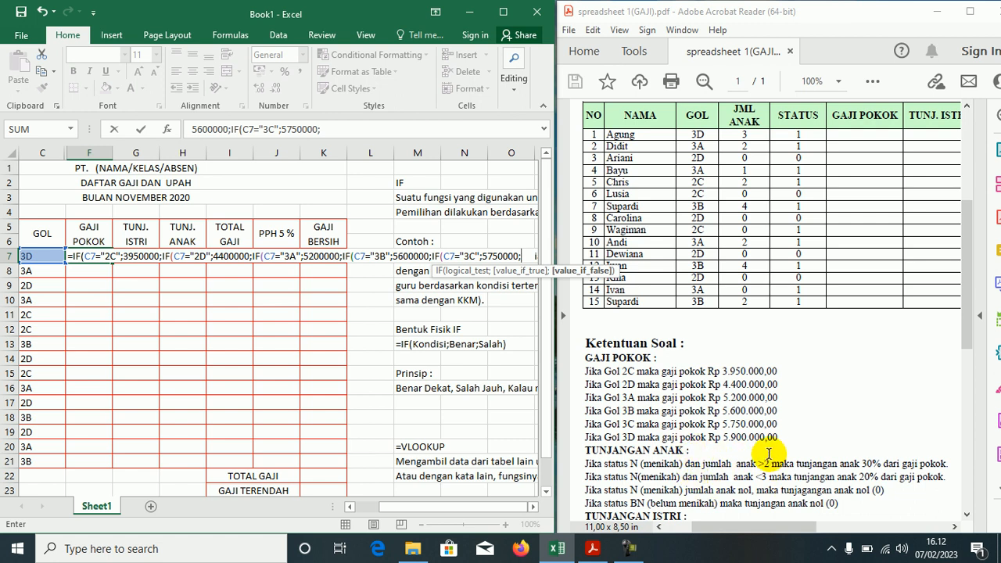
Complete the F7 formula with 5900000 as the final false value and fill it down through F21.
text(5900)
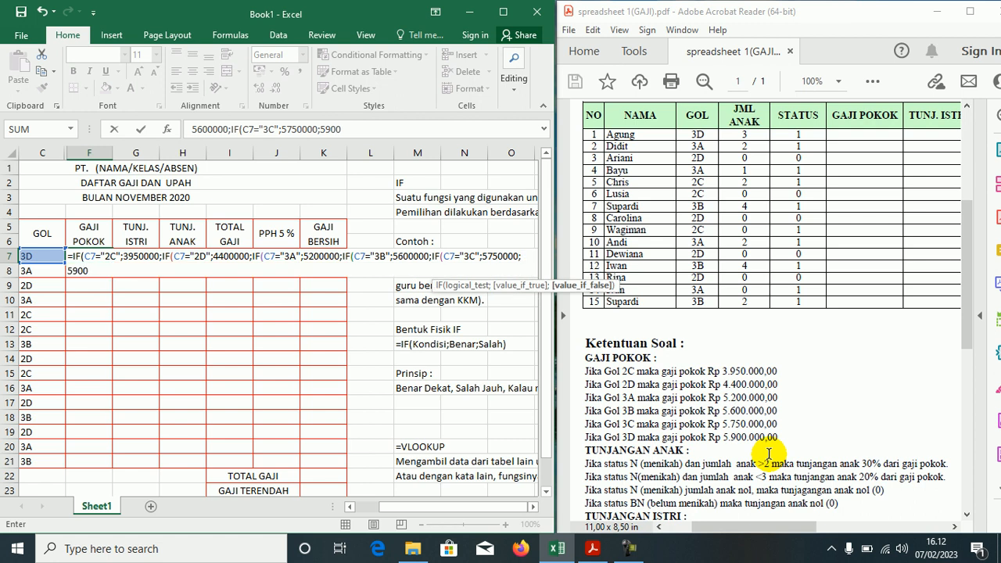
text(000)
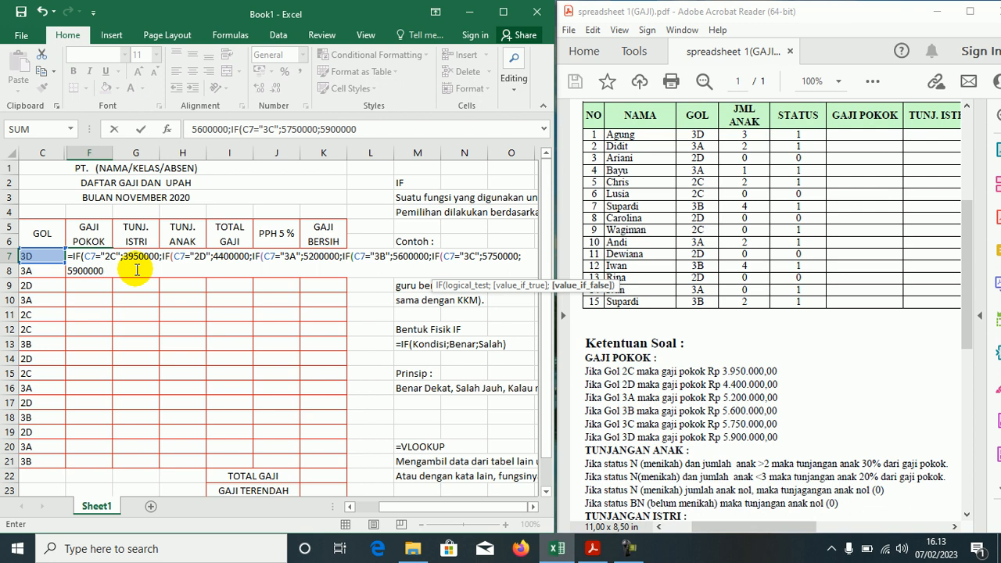
text()))))
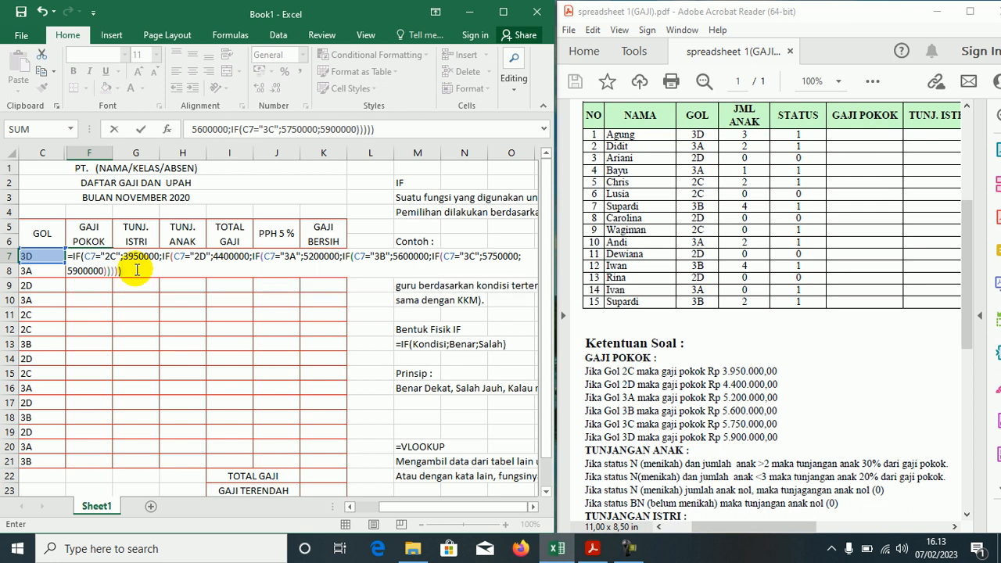
key(ctrl+Return)
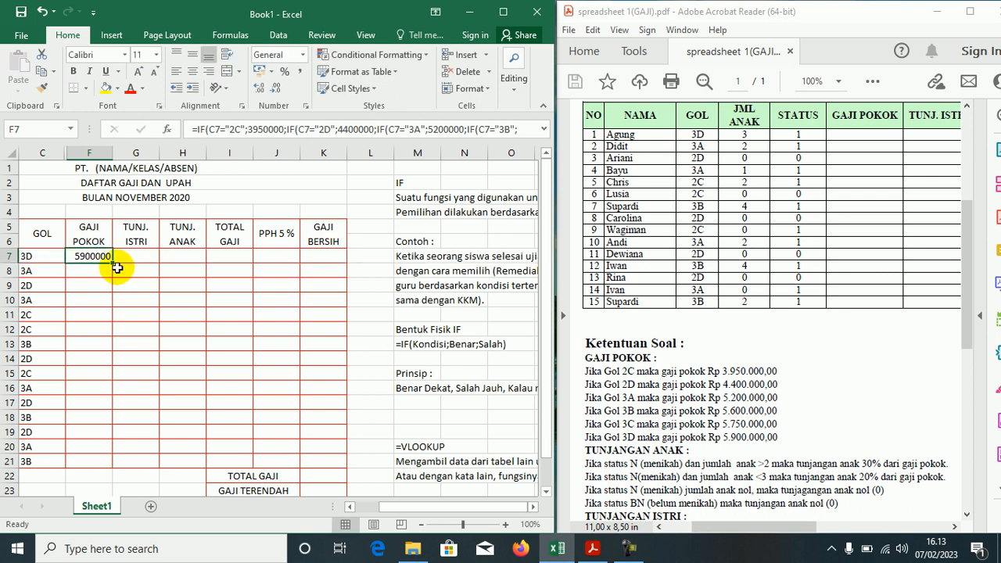
drag(112, 264, 111, 463)
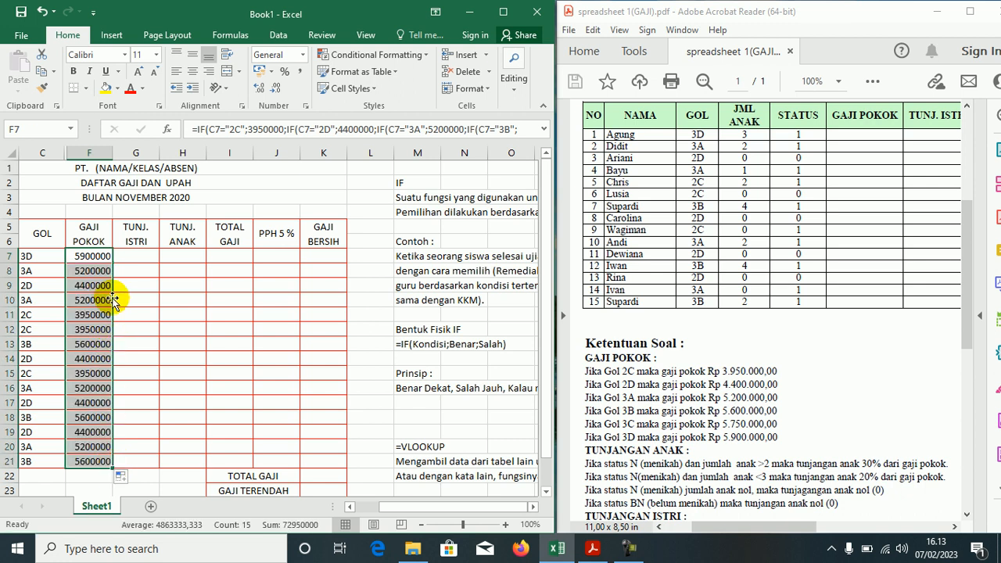
Review the completed nested IF formula in cell F7.
click(93, 255)
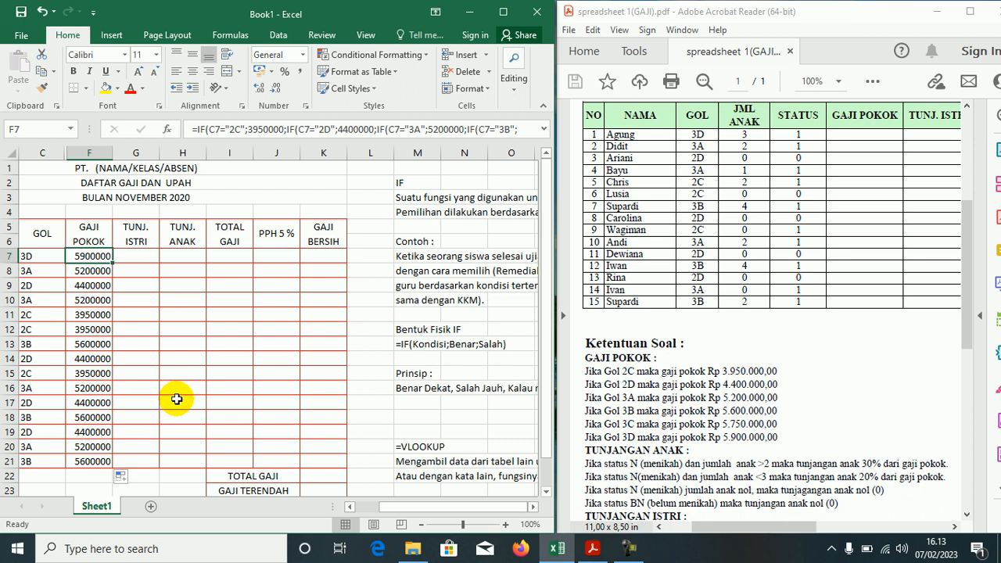
key(F2)
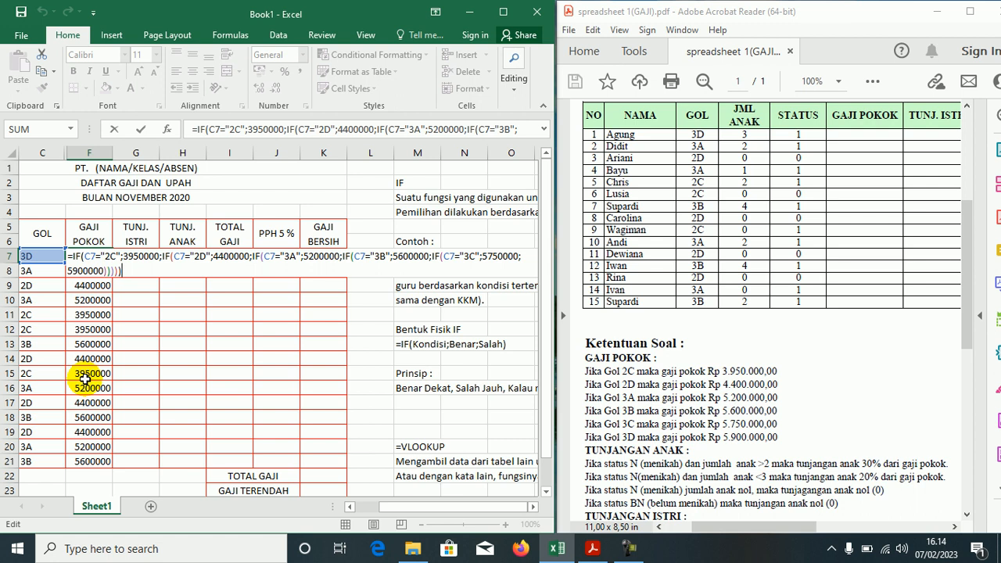
key(Return)
key(Up)
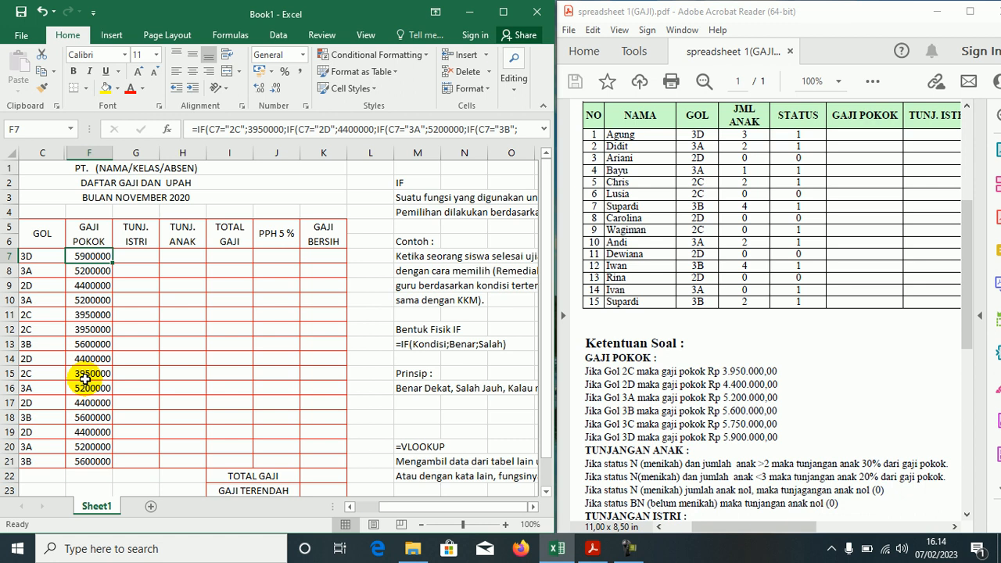
key(F2)
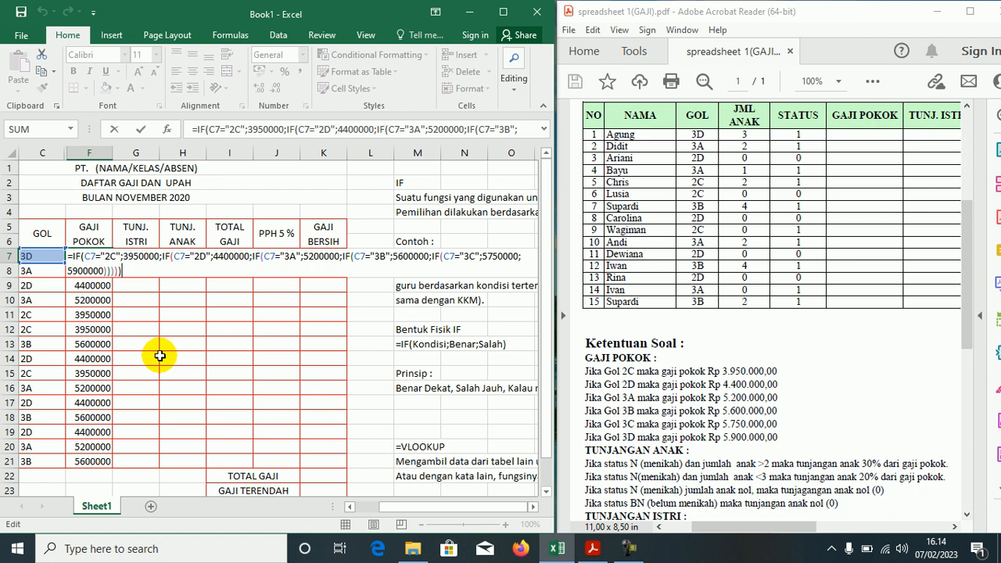
key(Return)
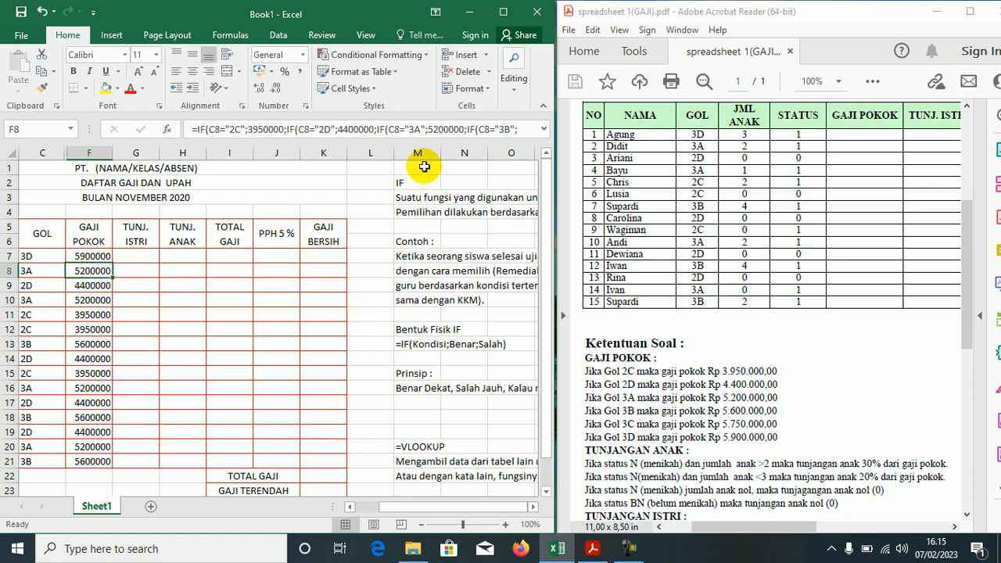
Insert two blank columns before column M, ahead of the IF notes, and select cell M6.
drag(420, 152, 486, 154)
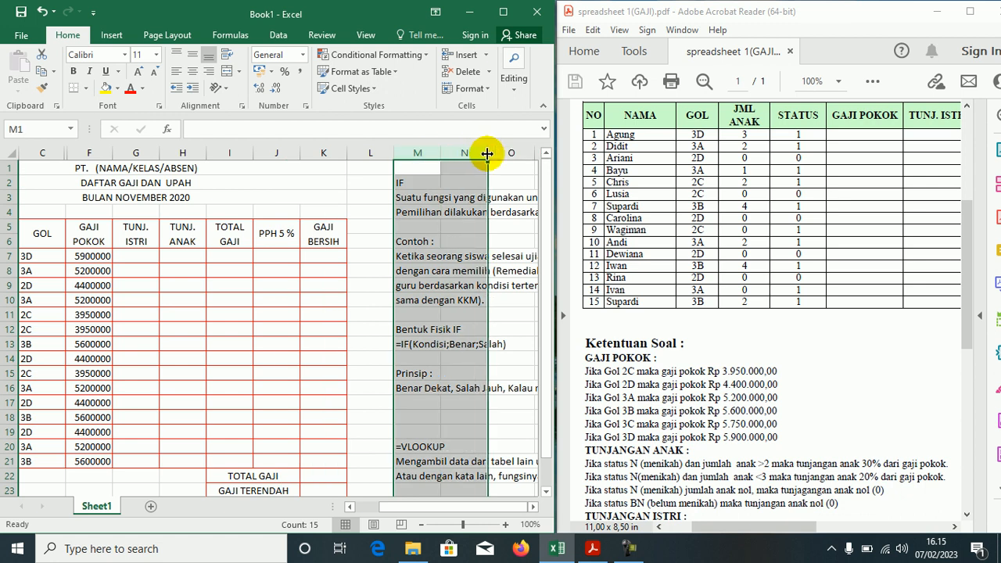
right_click(474, 153)
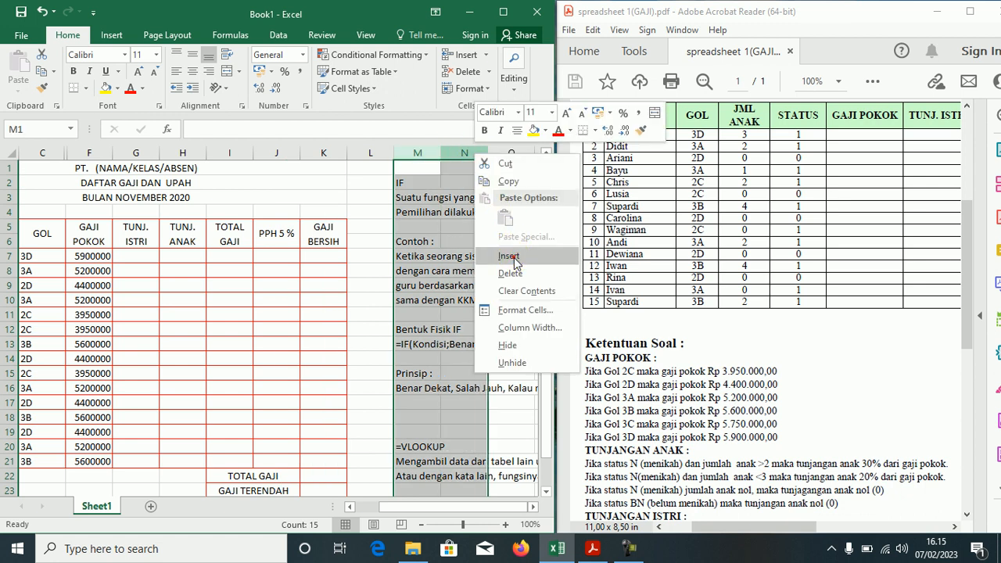
click(509, 257)
click(420, 245)
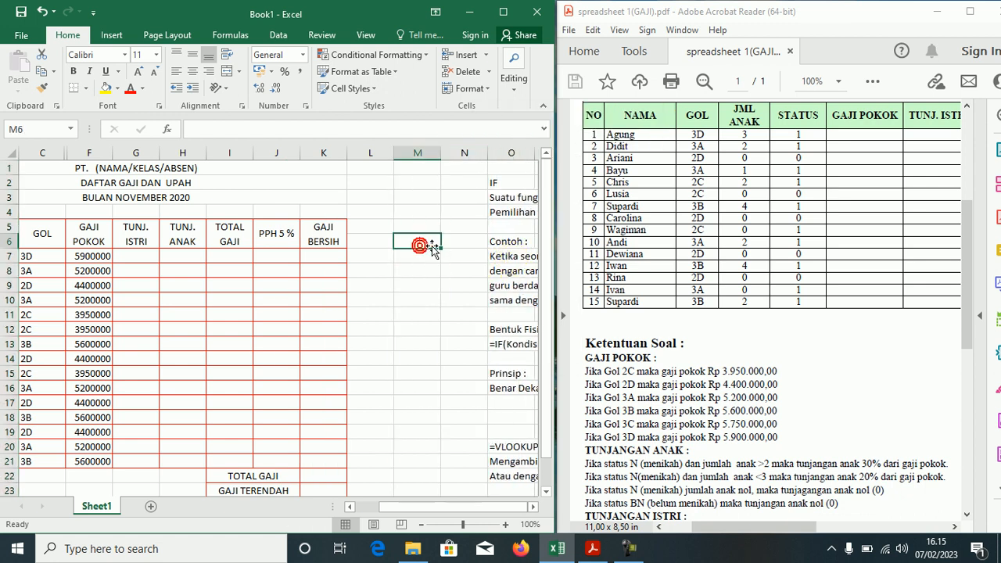
key(Up)
key(Up)
key(Up)
key(Up)
key(Up)
key(Down)
key(Down)
key(Down)
key(Down)
key(Down)
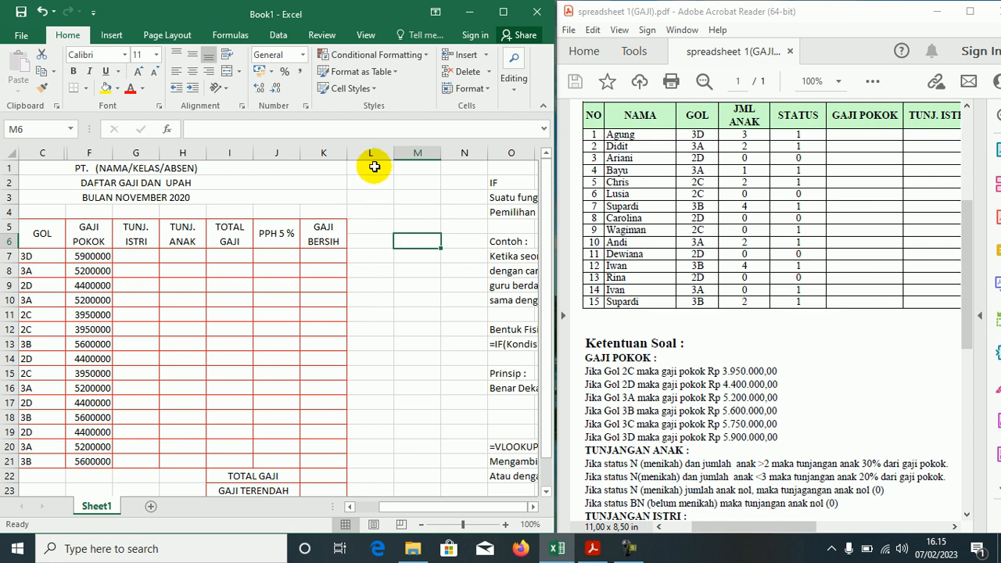
Narrow column L, widen column N, and enter the header GOL in cell M6.
drag(392, 154, 365, 161)
drag(459, 152, 499, 160)
text(GO)
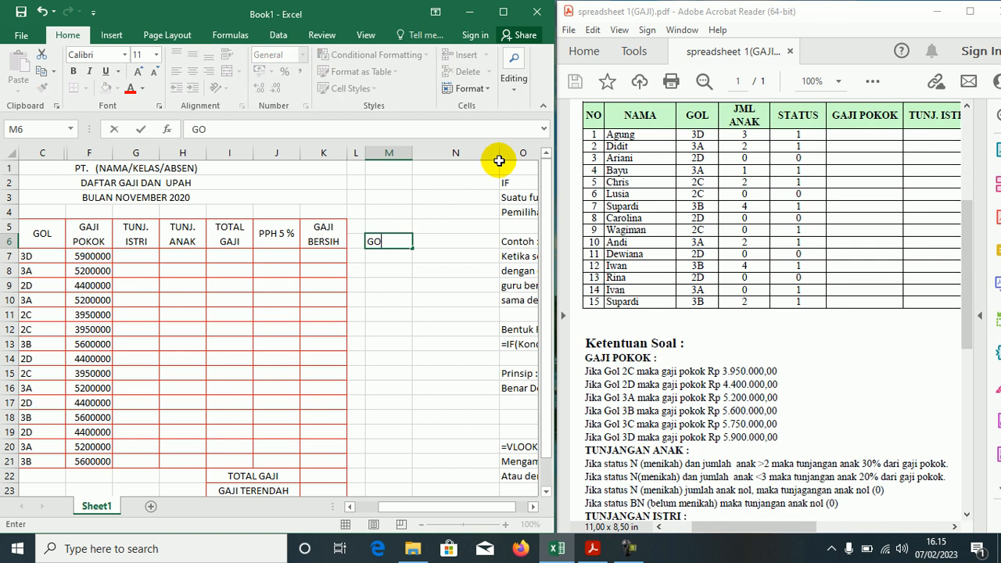
key(Return)
List the codes 2C, 2D, 3A, 3B, 3C and 3D in M7:M12 and narrow column M.
text(2C)
key(Return)
text(2D)
key(Return)
text(3)
key(Return)
text(3B)
key(Return)
text(3C)
key(Return)
text(3D)
key(Up)
key(Up)
key(Up)
key(Up)
key(Up)
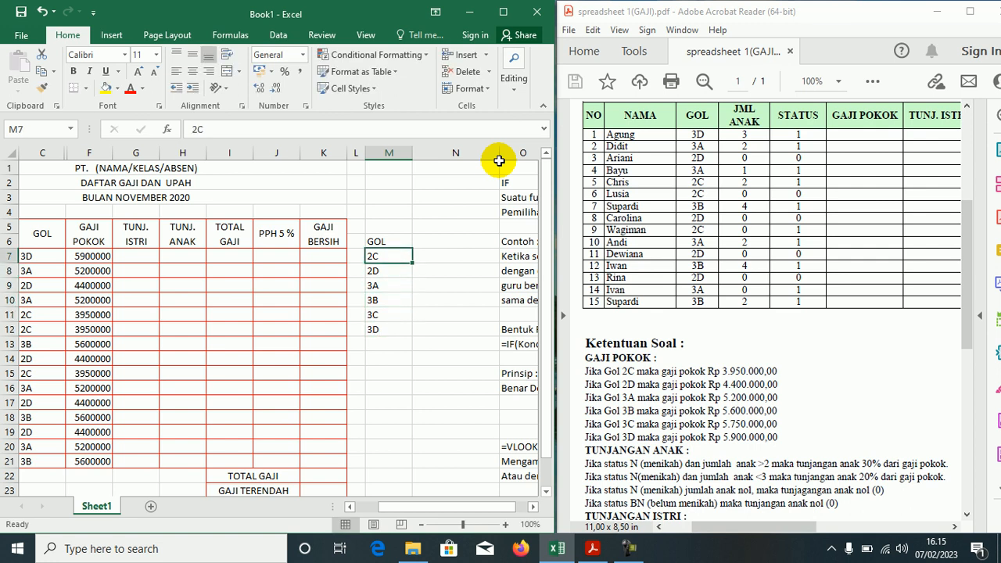
drag(413, 154, 391, 167)
Enter the header GAJI POKOK in N6 and the 2C base pay 3950000 in N7.
click(415, 244)
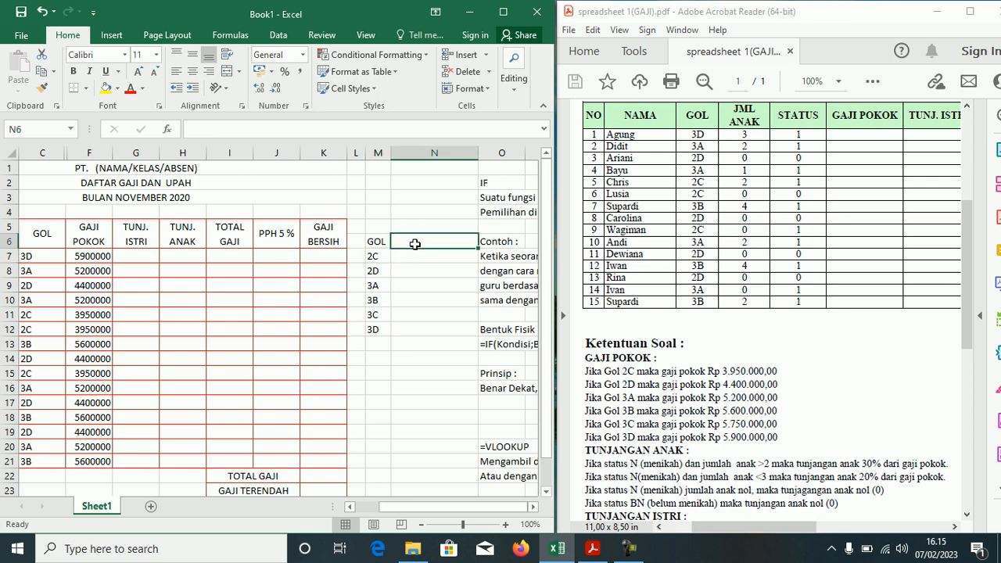
text(GAJI POKOK)
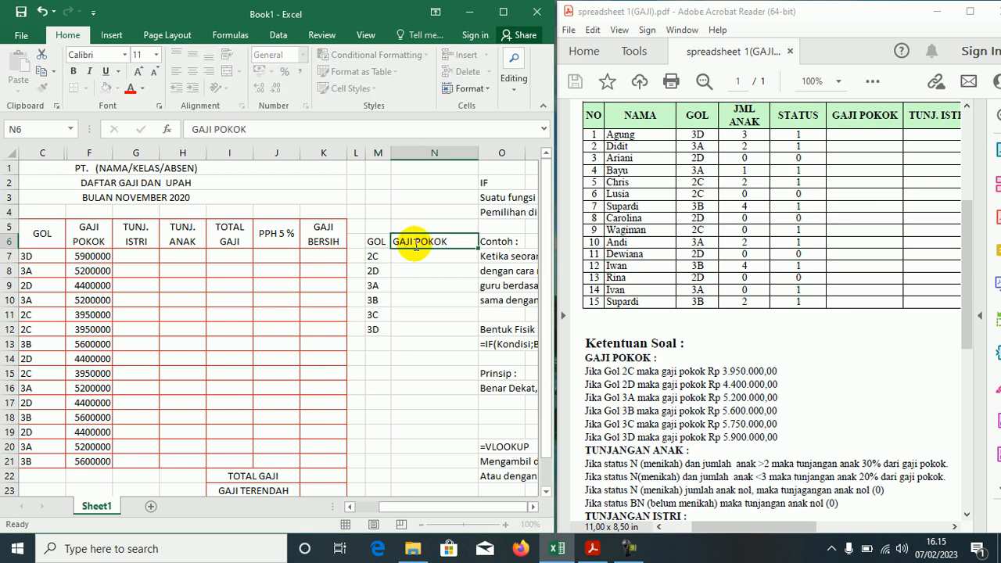
key(Return)
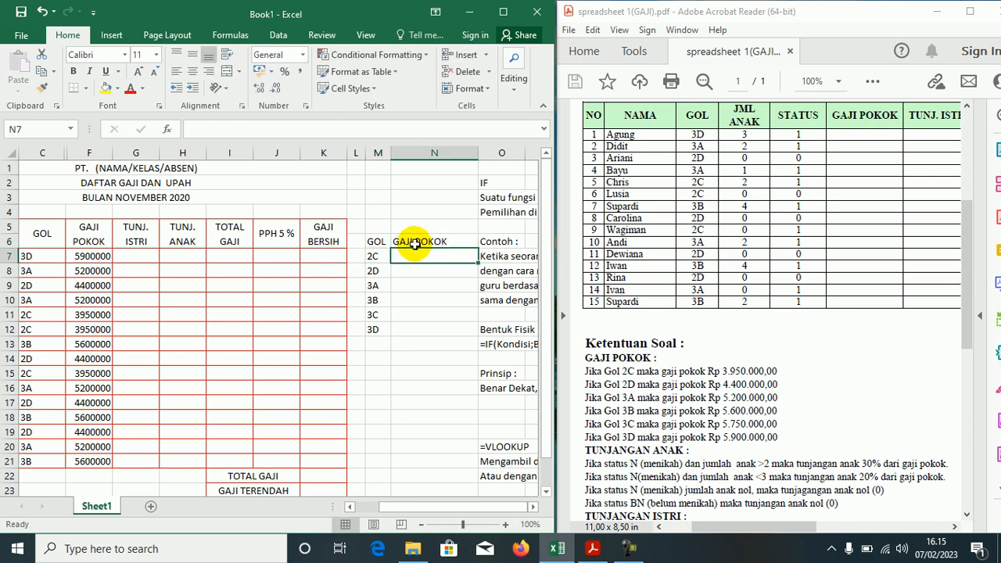
text(3950000)
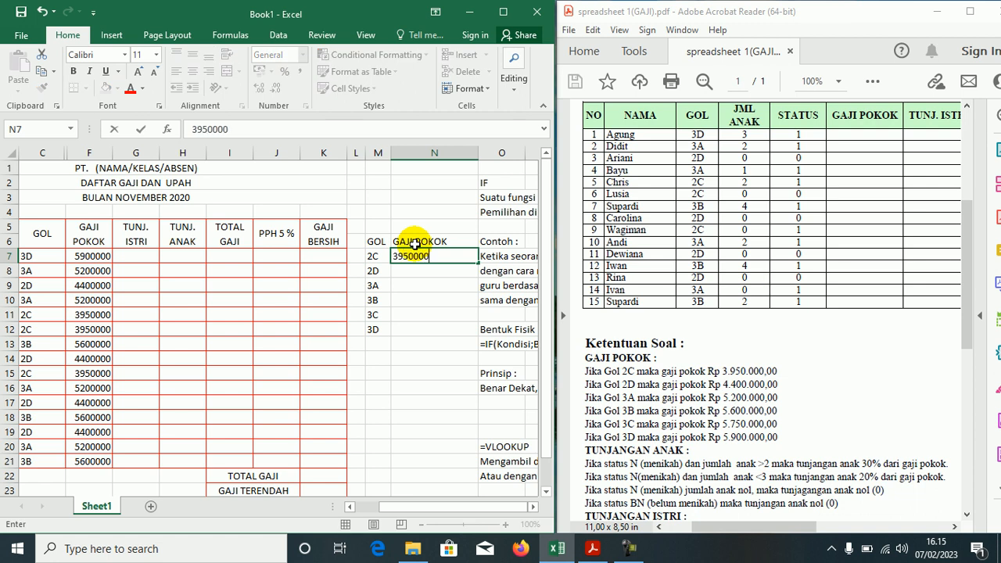
key(Return)
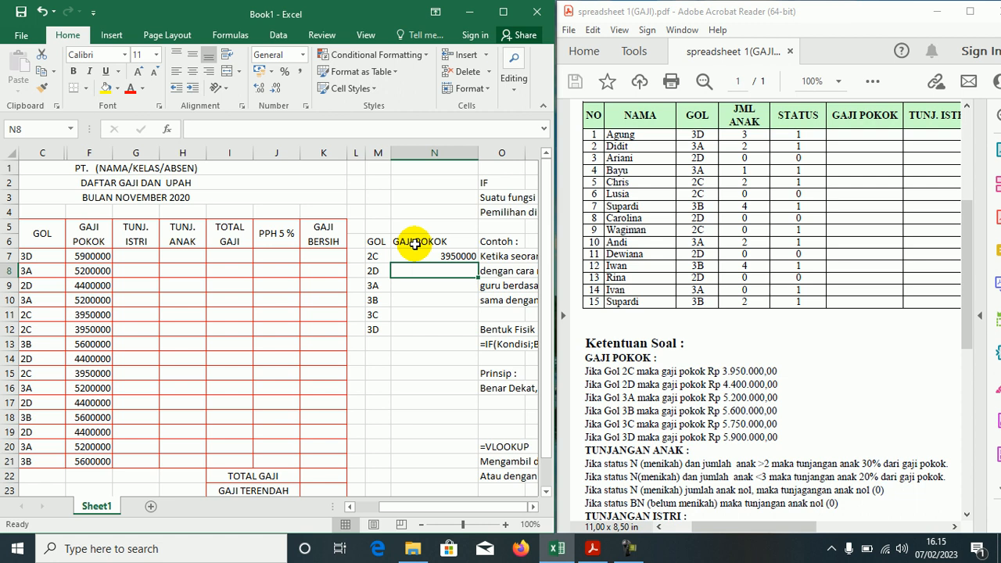
Enter the base pay 4400000 for 2D, 5200000 for 3A and 5600000 for 3B in N8:N10.
text(440)
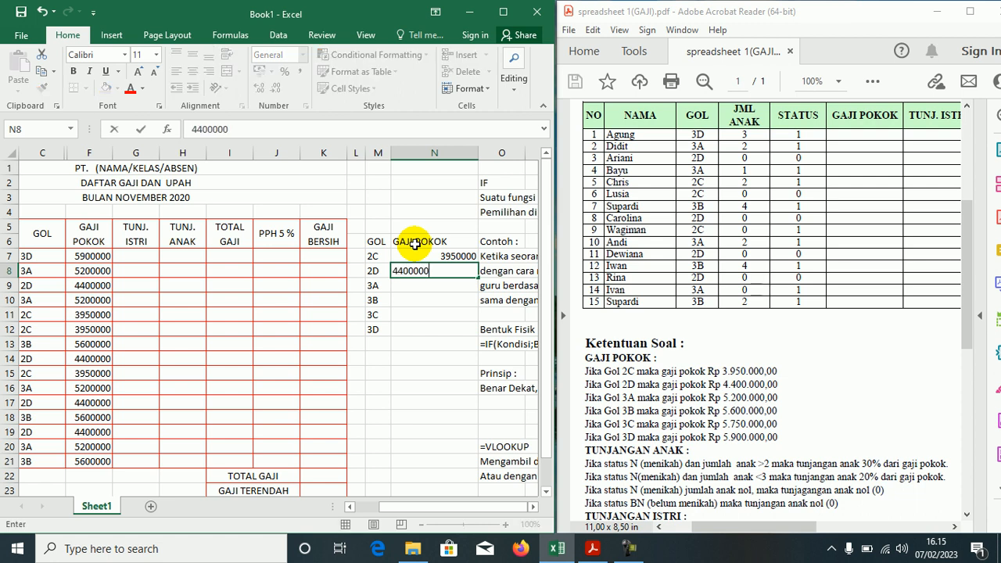
text(0000)
key(Return)
text(5)
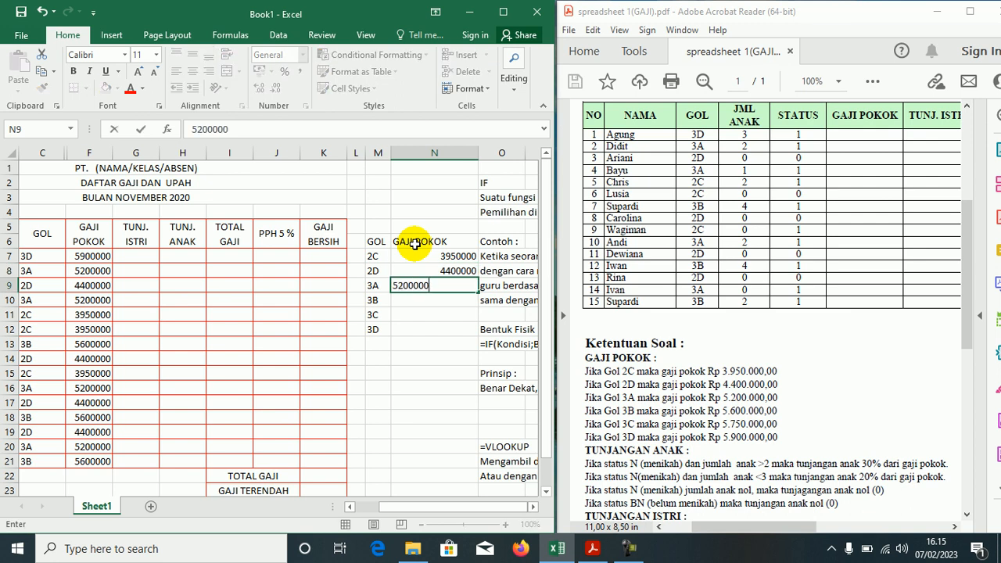
key(Return)
text(5600)
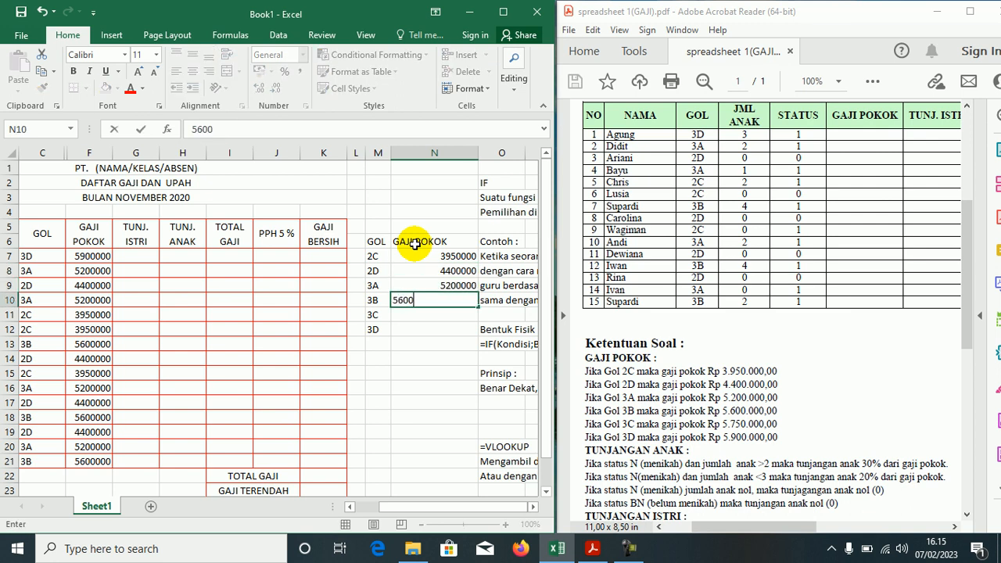
text(000)
key(Return)
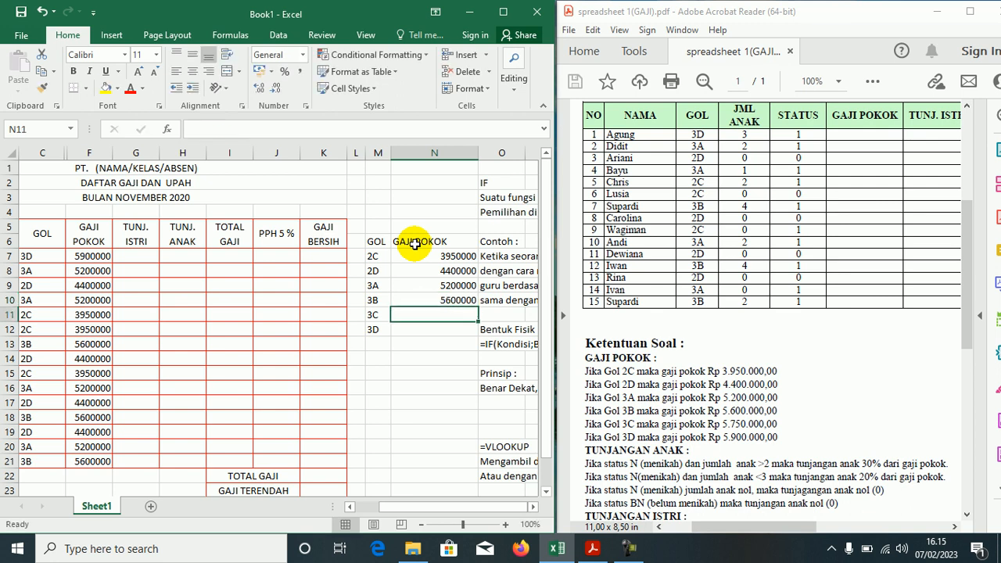
Enter the base pay 5750000 for 3C and 5900000 for 3D in N11:N12.
text(5750000)
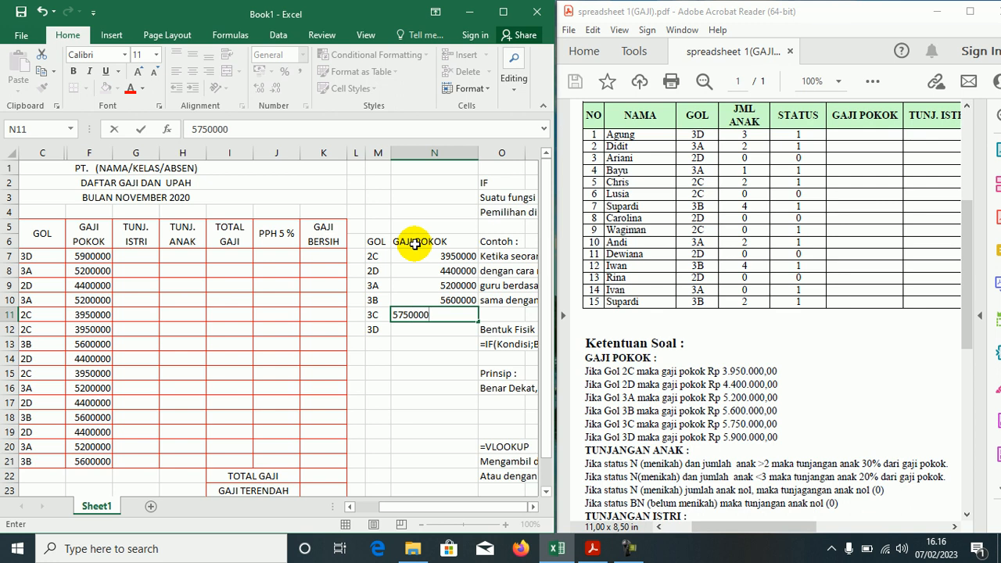
key(Return)
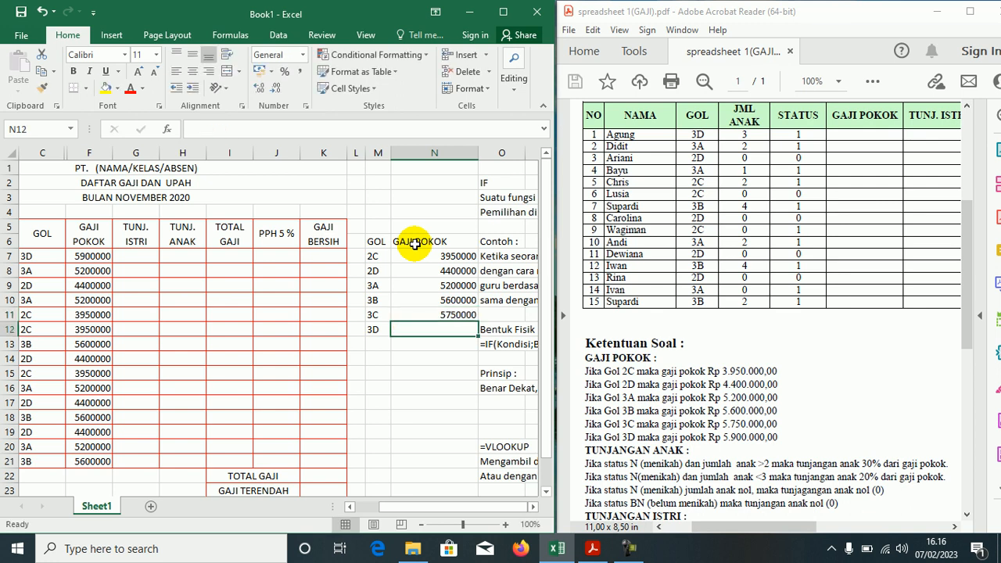
text(5900000)
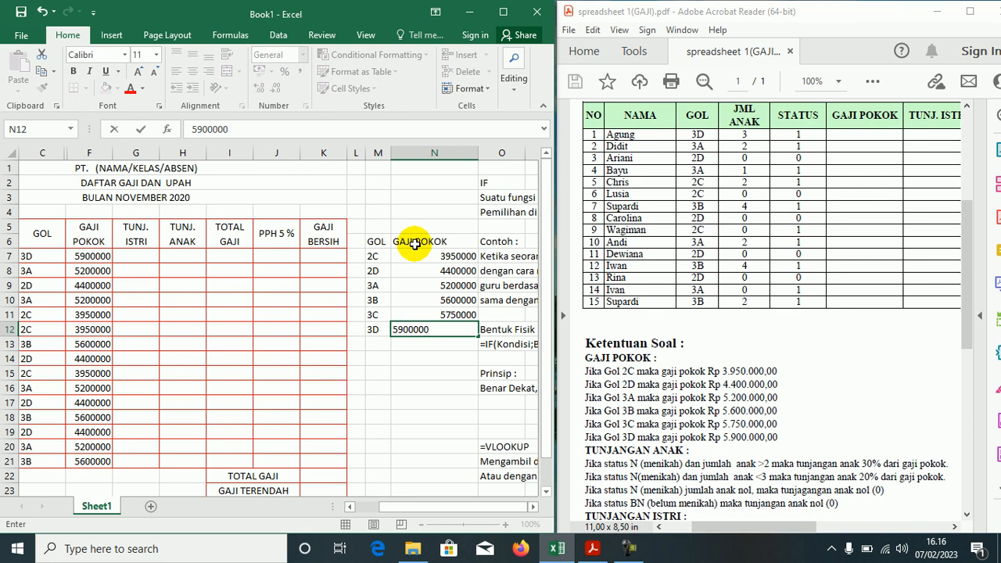
key(Return)
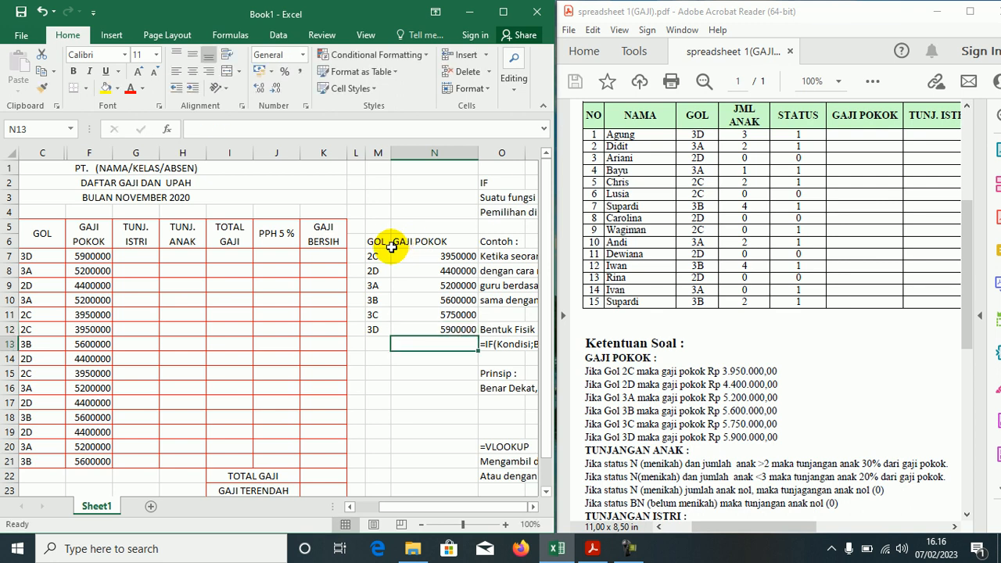
Apply all borders to the GOL and GAJI POKOK reference table in M6:N12.
drag(366, 243, 432, 329)
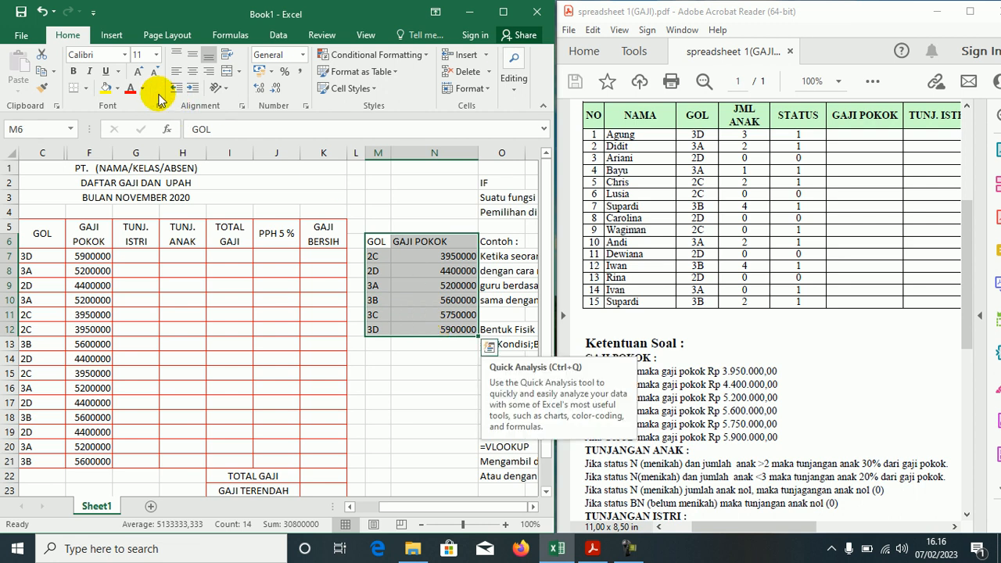
click(84, 87)
click(86, 213)
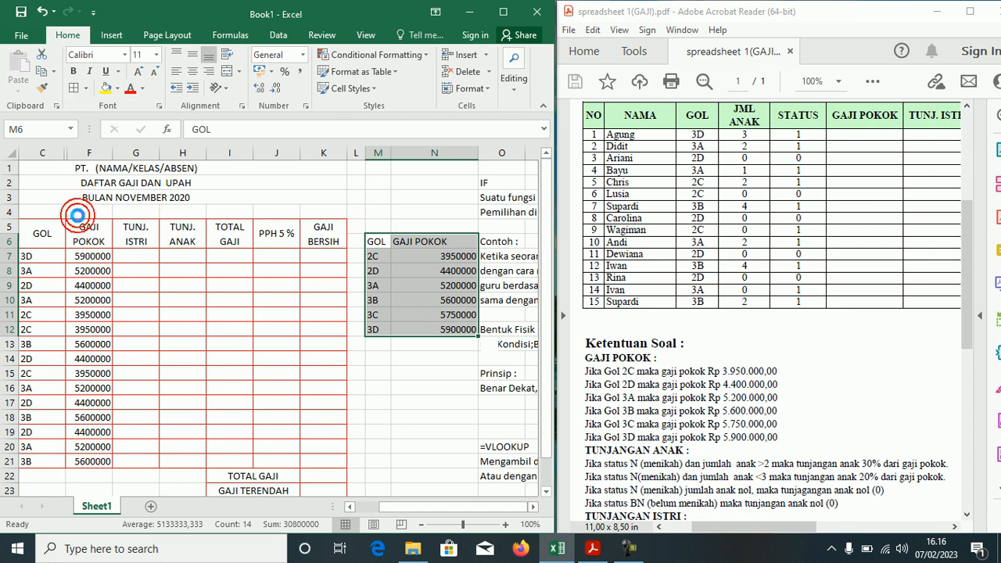
click(167, 300)
click(415, 431)
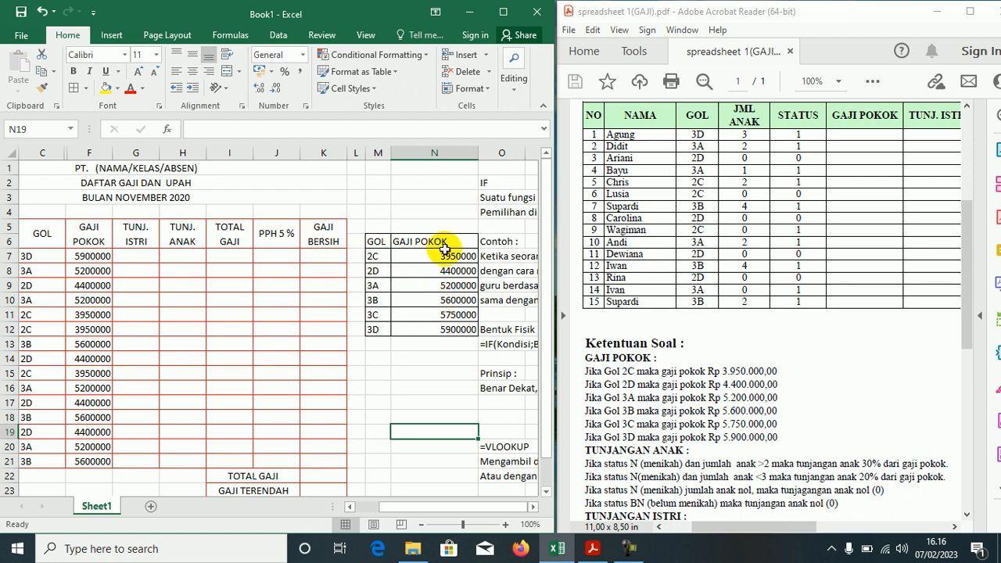
Fill the reference table's data cells M7:N12 with yellow and narrow column N slightly.
drag(380, 253, 453, 333)
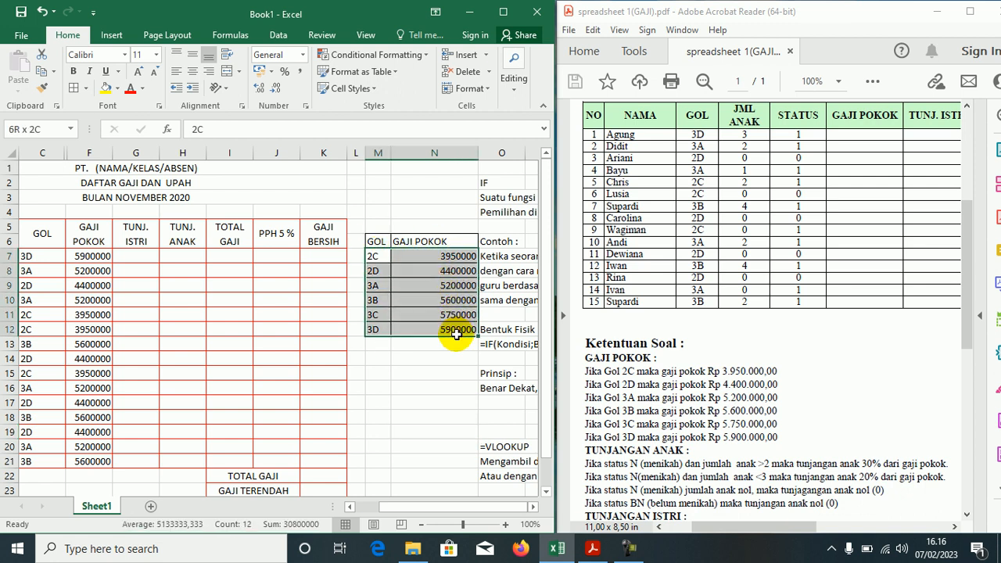
click(106, 89)
click(435, 403)
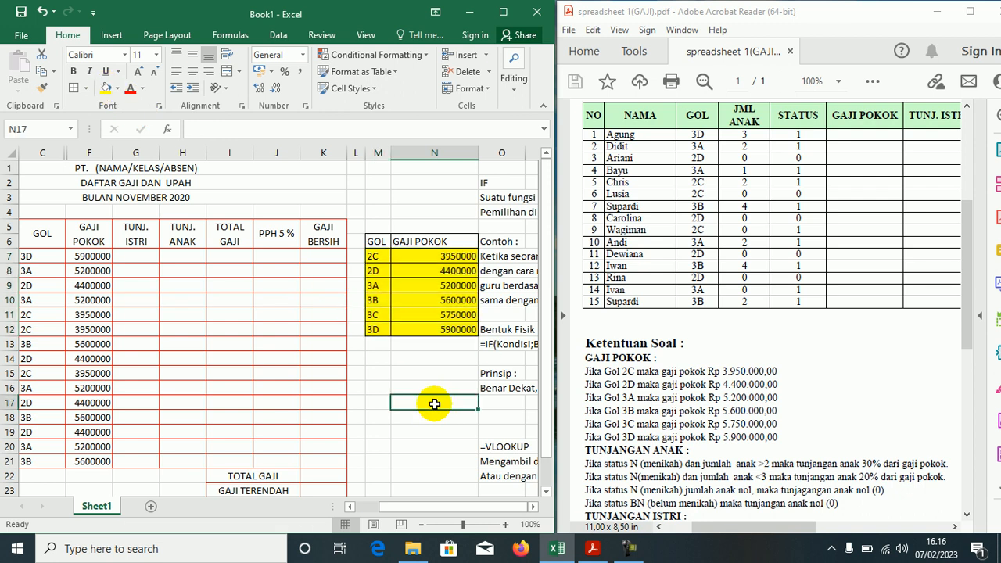
drag(472, 155, 456, 156)
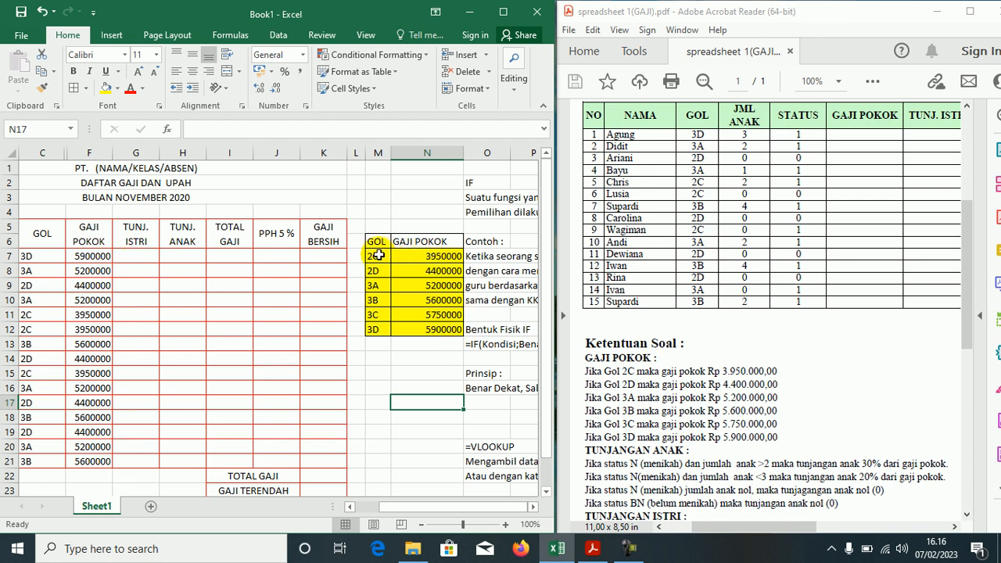
click(377, 255)
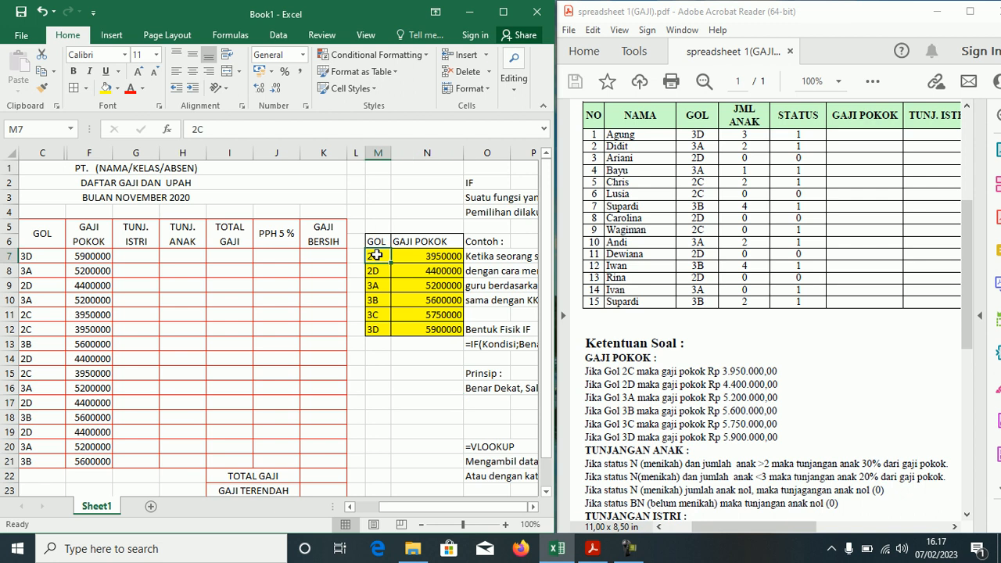
click(448, 338)
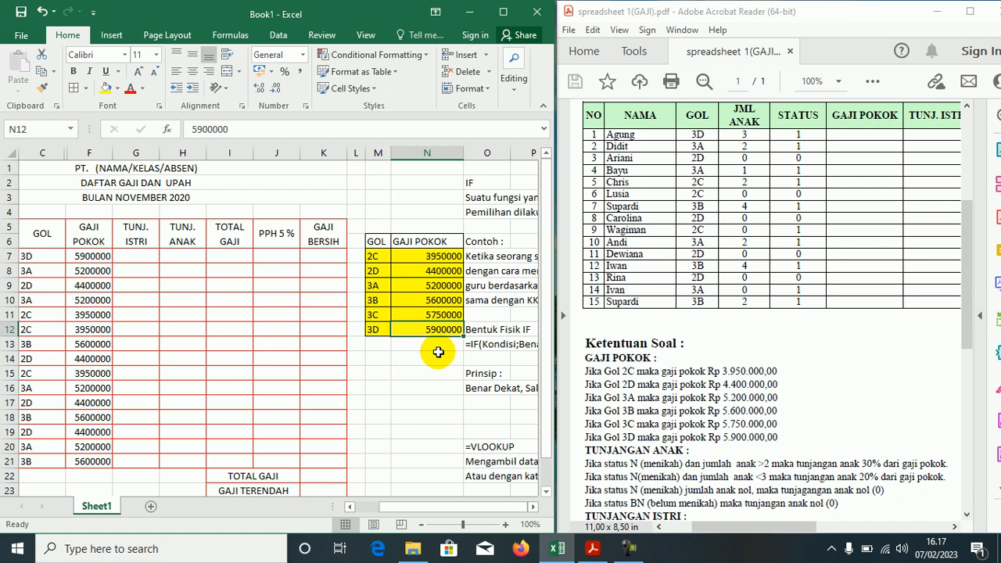
click(93, 258)
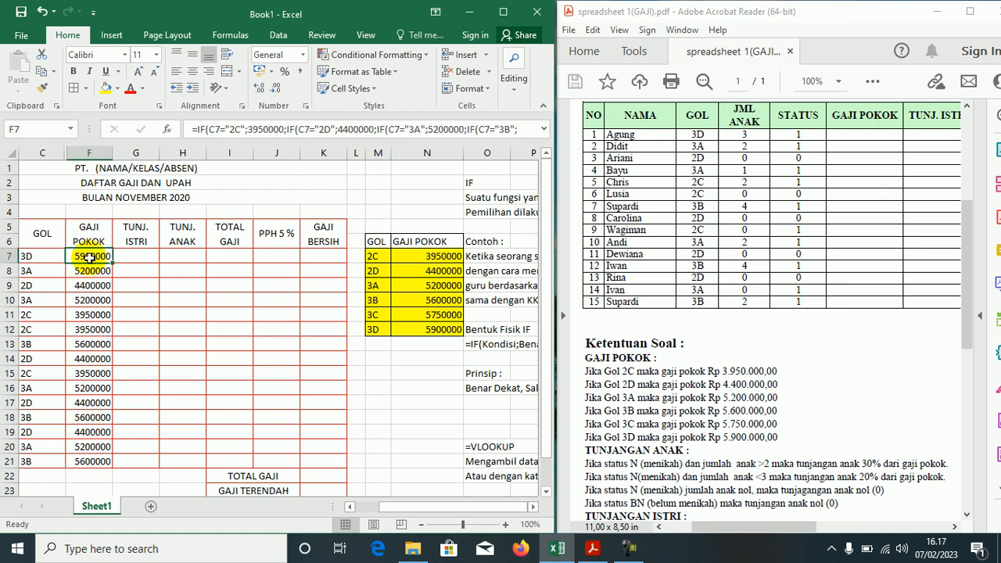
Start a VLOOKUP formula in G7 with C7 as the lookup value and the absolute table range $M$7:$N$12.
click(136, 256)
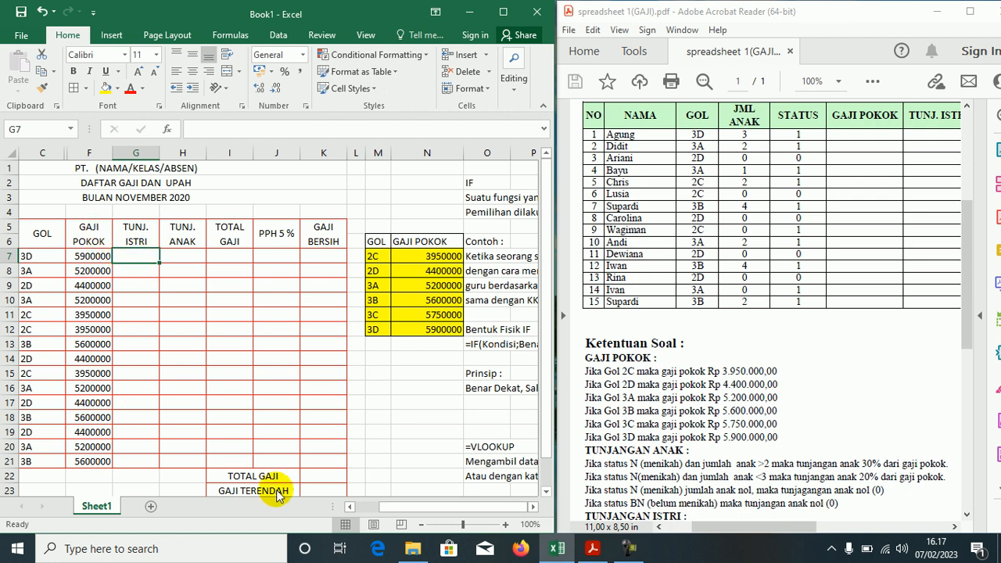
text(=)
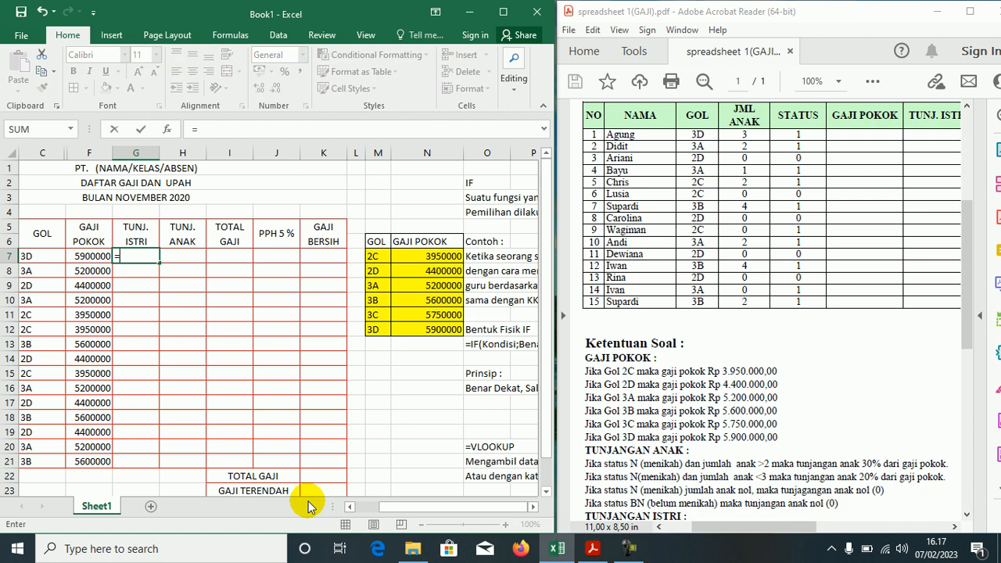
text(VLOOK)
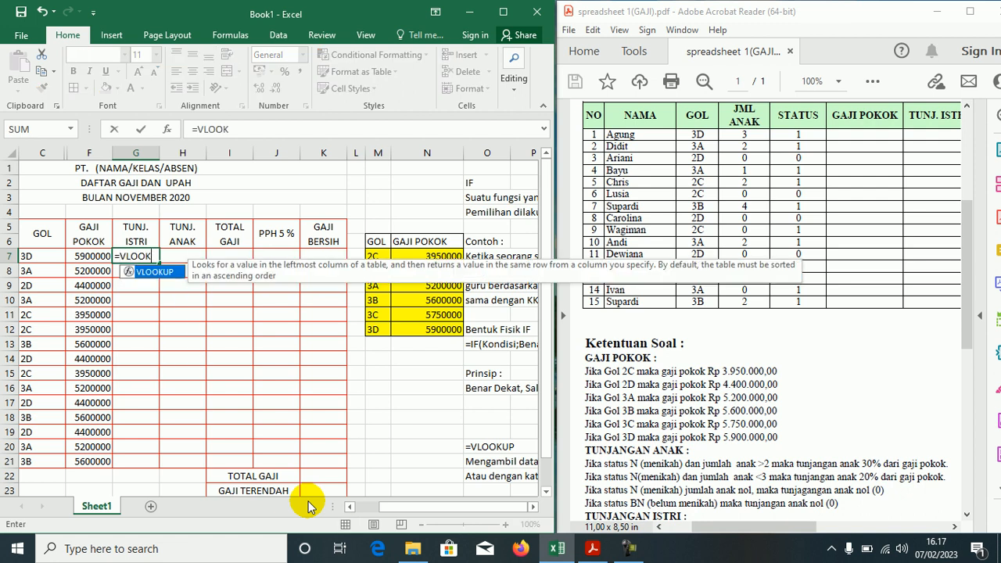
text(UP()
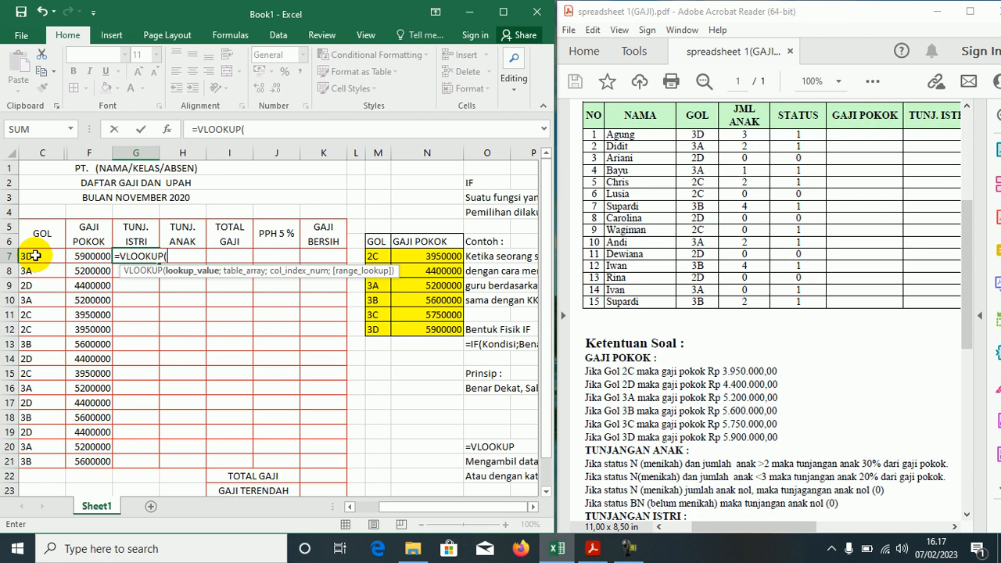
click(36, 255)
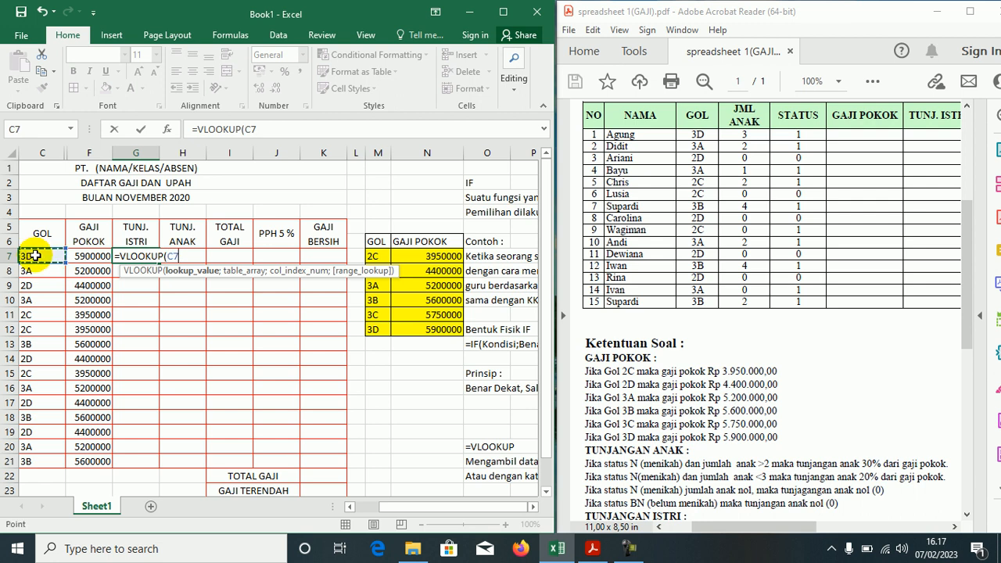
text(;)
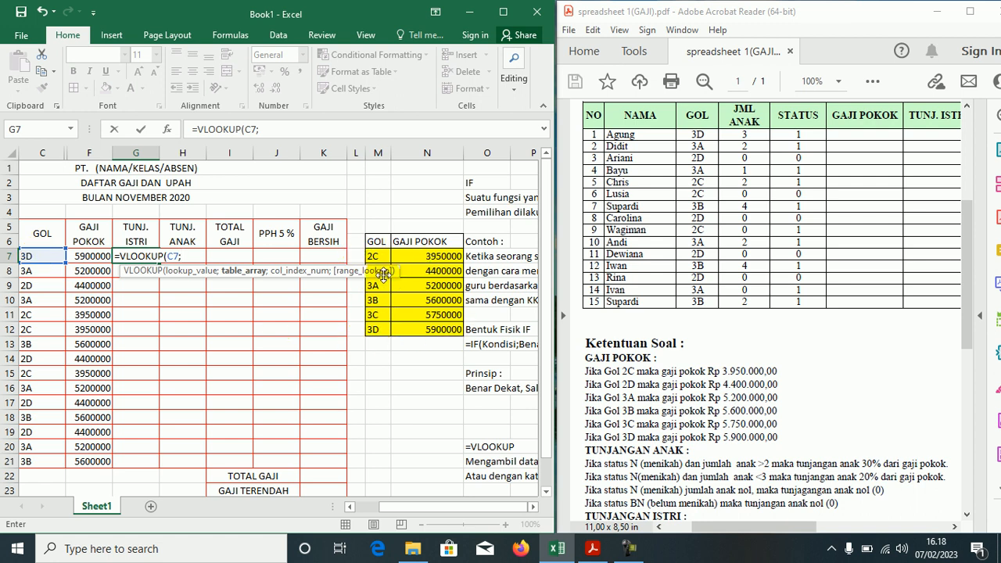
drag(378, 258, 455, 330)
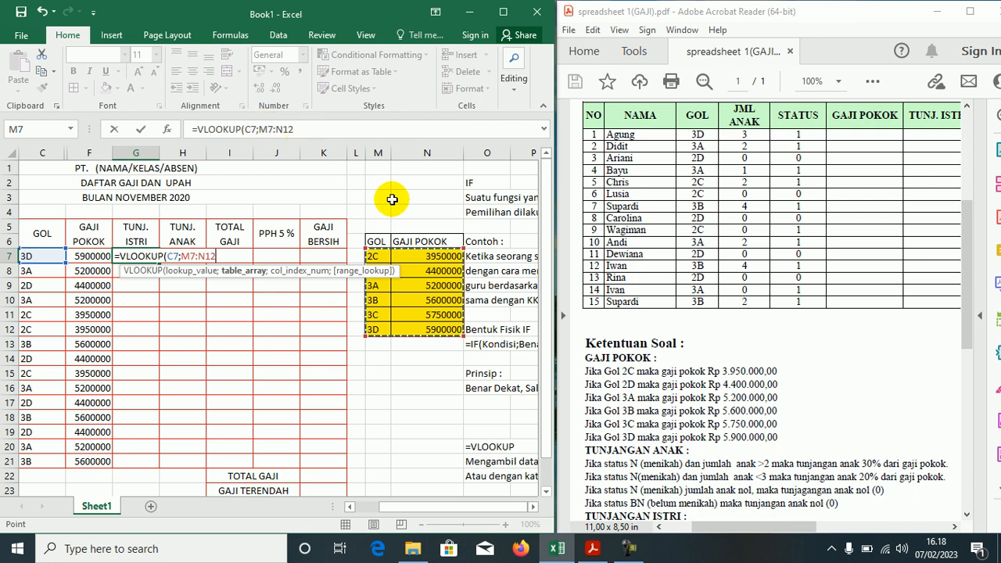
key(F4)
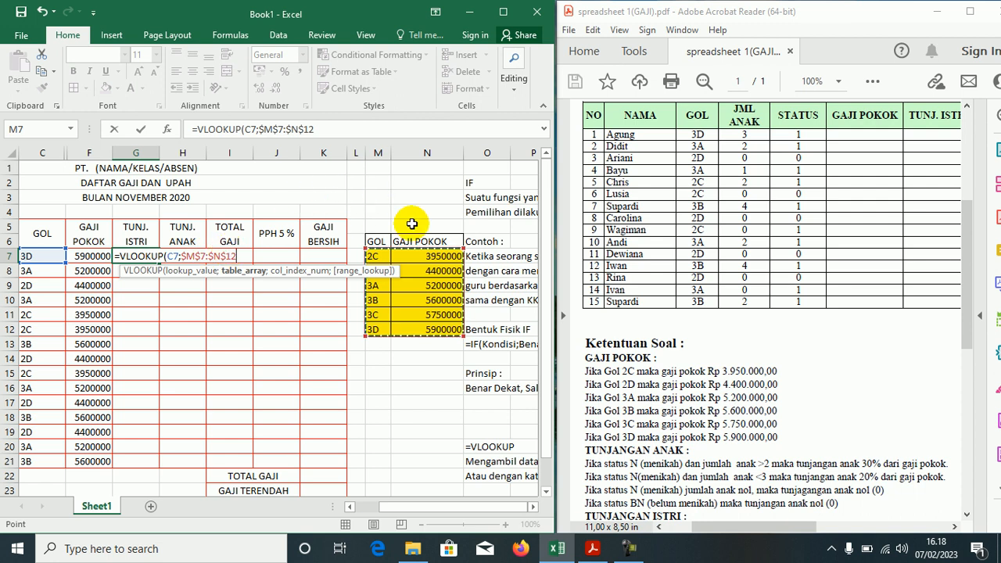
Delete the table range from the G7 formula and re-enter it with dollar signs as $M$7:$N$12.
key(BackSpace)
key(BackSpace)
key(BackSpace)
key(BackSpace)
key(BackSpace)
key(BackSpace)
key(BackSpace)
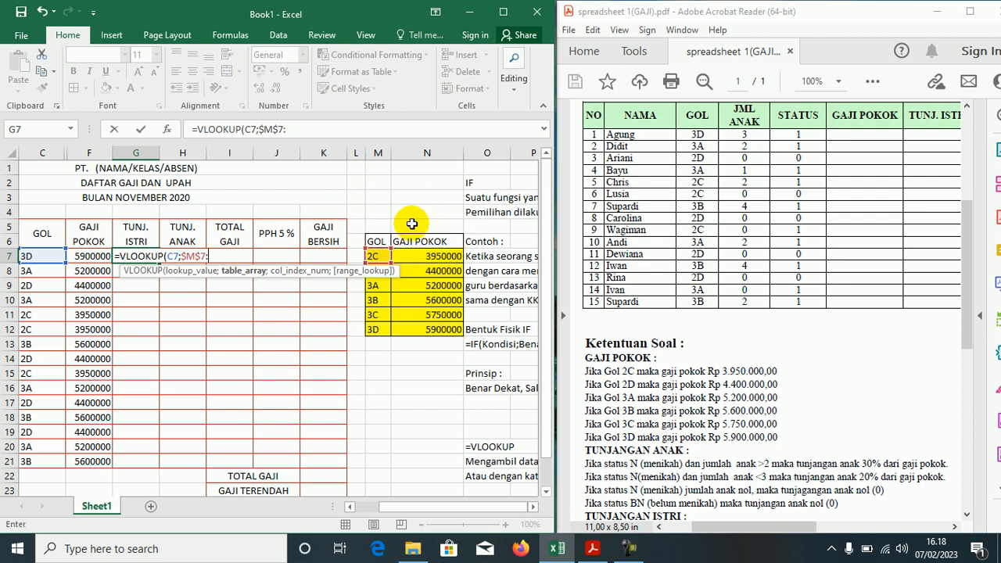
key(BackSpace)
key(BackSpace)
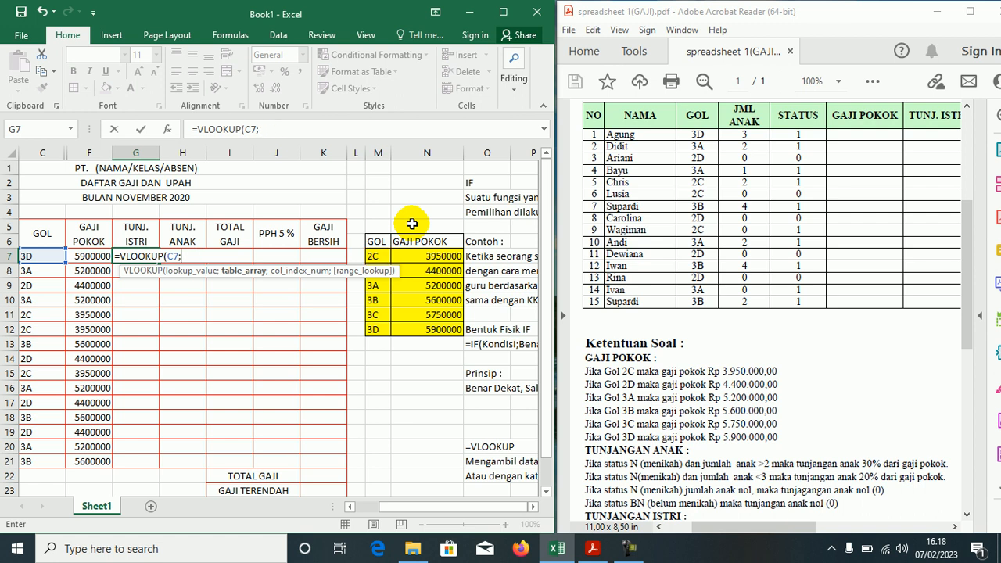
text(M$7)
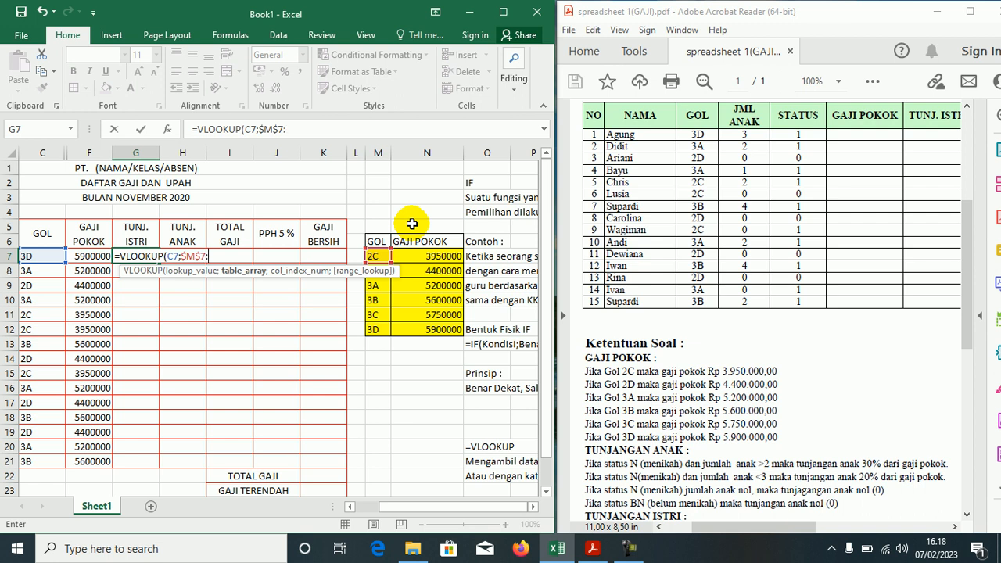
text(:$N$12)
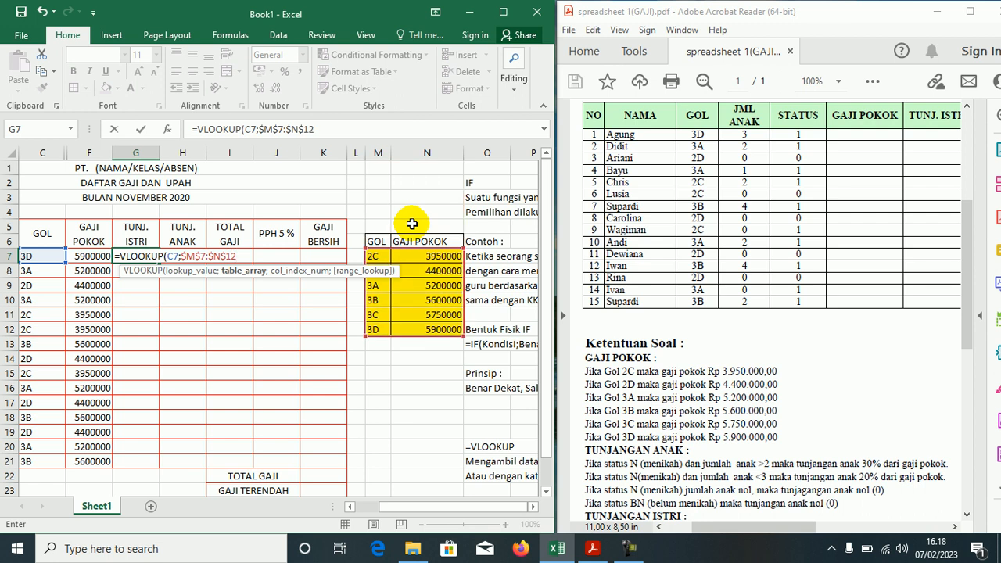
Complete the G7 VLOOKUP with column index 2 and range lookup 0, and fill it down to G21.
text(;2)
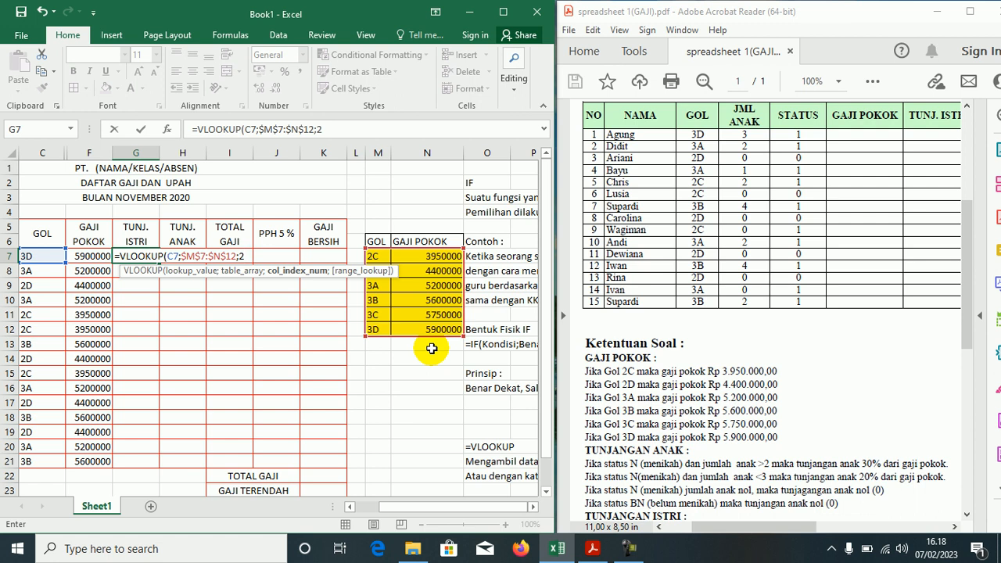
text(;)
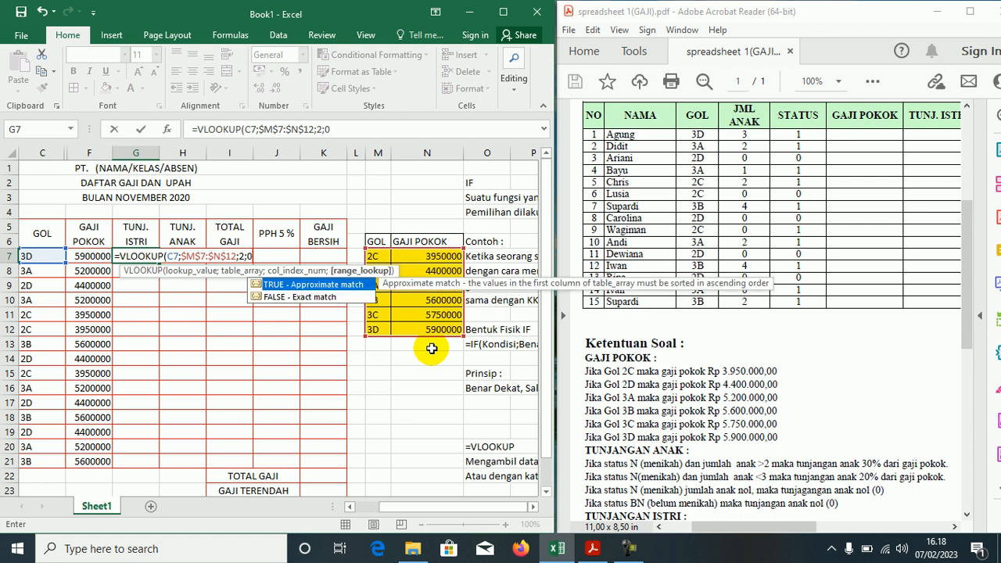
text(0))
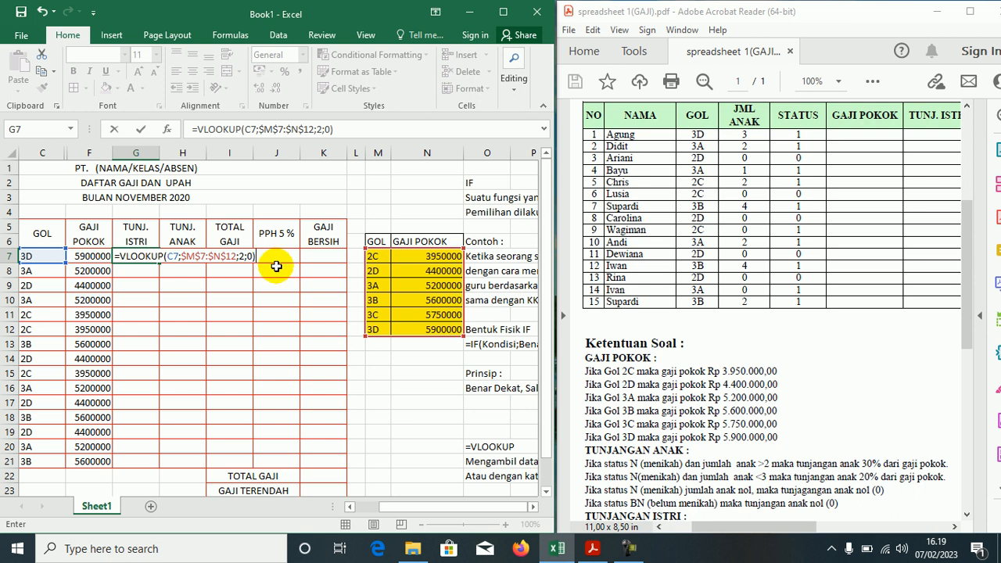
key(Return)
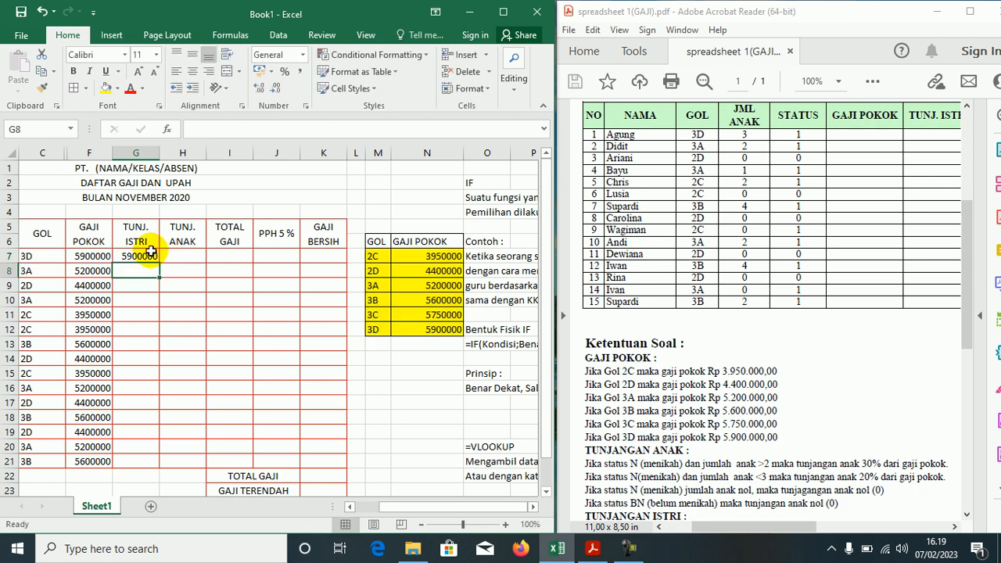
click(142, 255)
drag(159, 263, 151, 468)
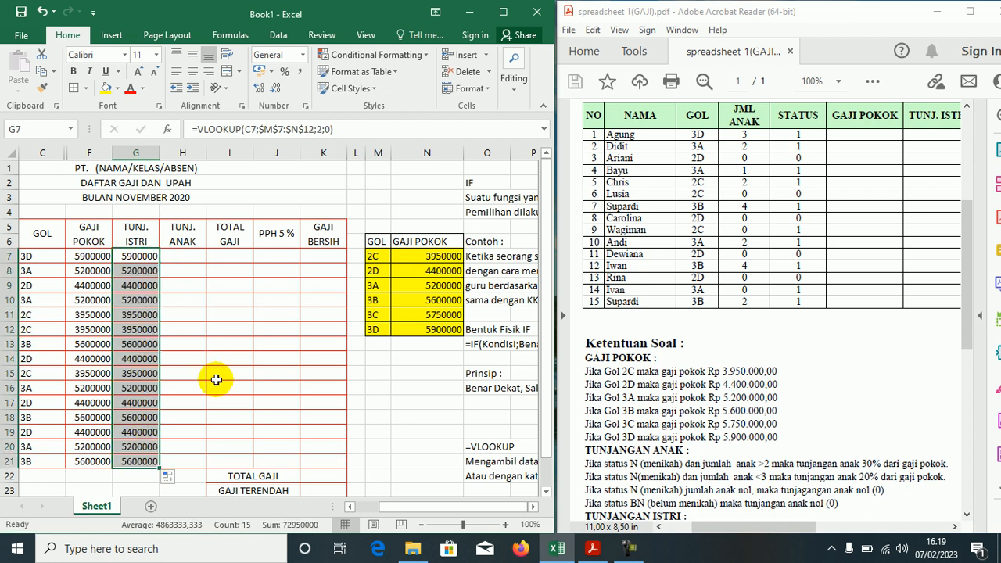
Compare the VLOOKUP formula in G7 with the nested IF formula in F7, leaving both as they are.
click(139, 256)
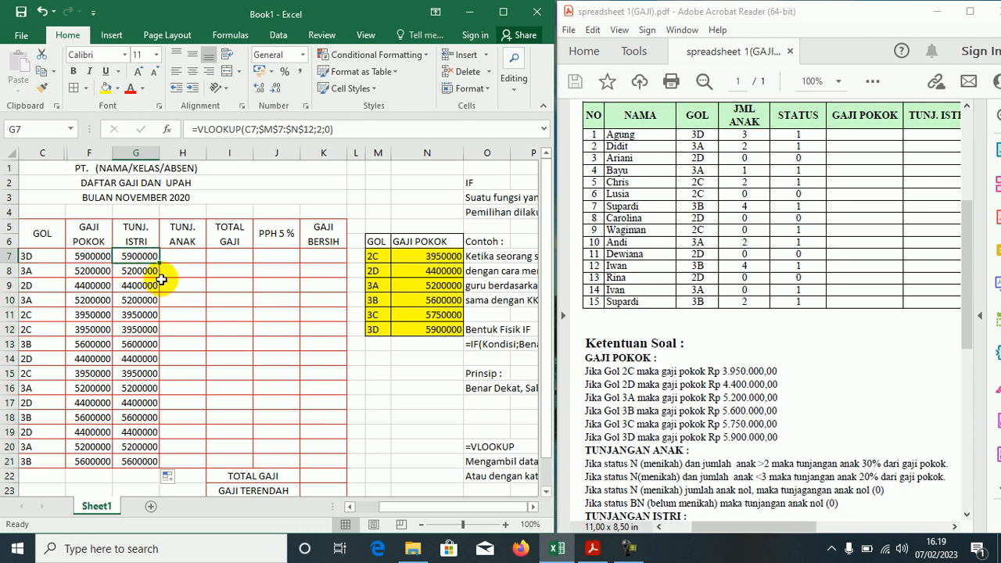
key(F2)
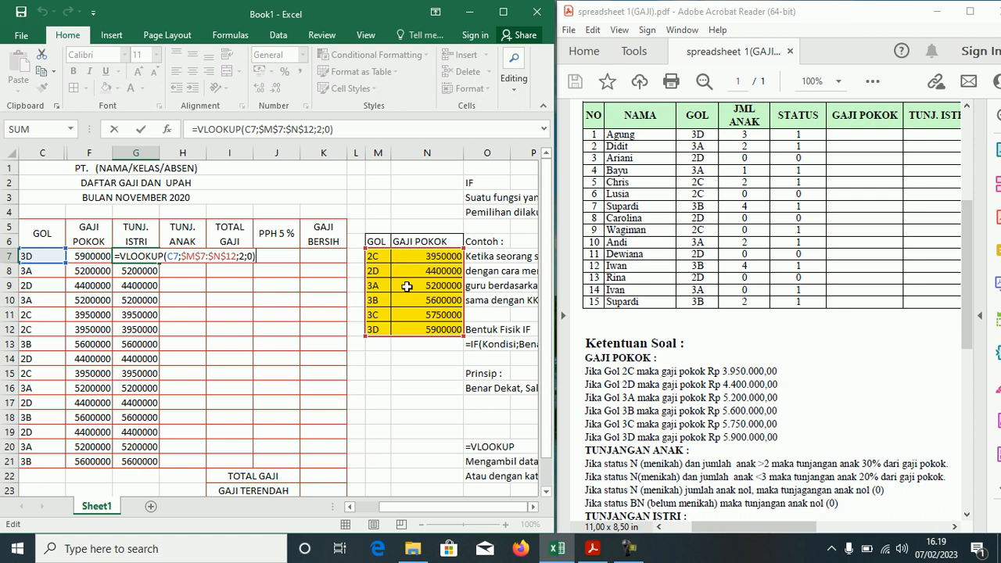
key(Escape)
key(Left)
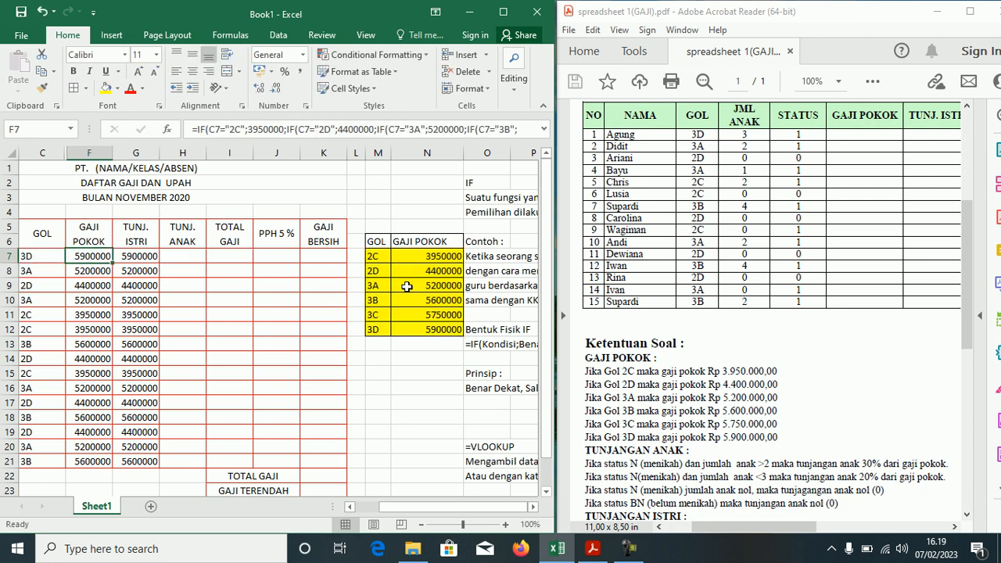
key(F2)
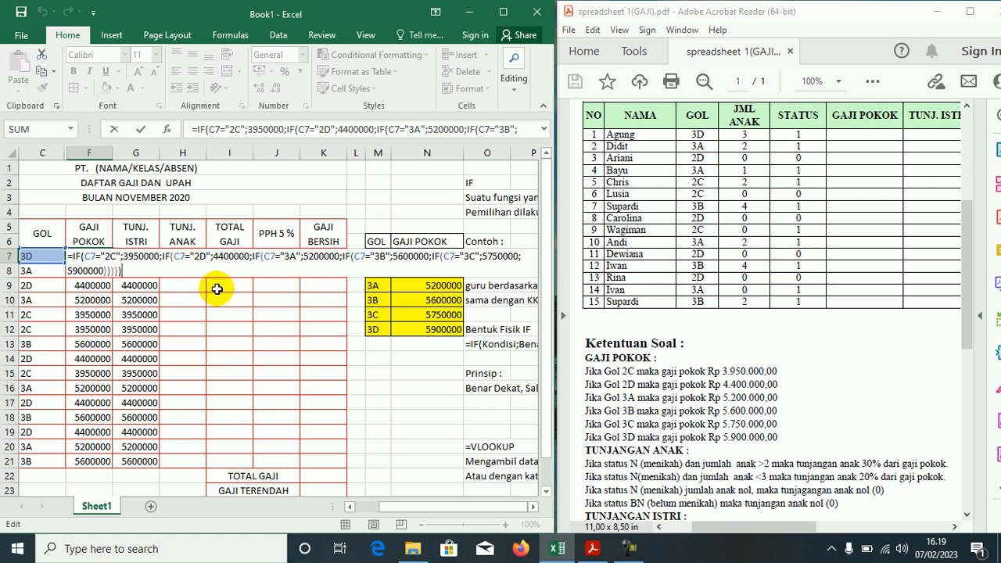
key(Return)
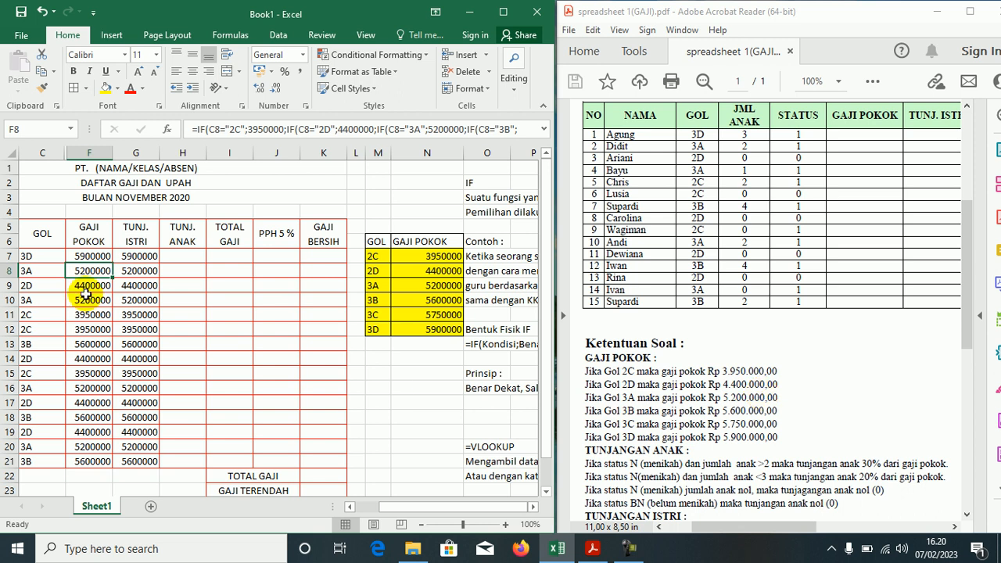
Review the nested IF formula in F7, checking the 2C condition and its 3950000 result, and leave the formula as it is.
click(83, 261)
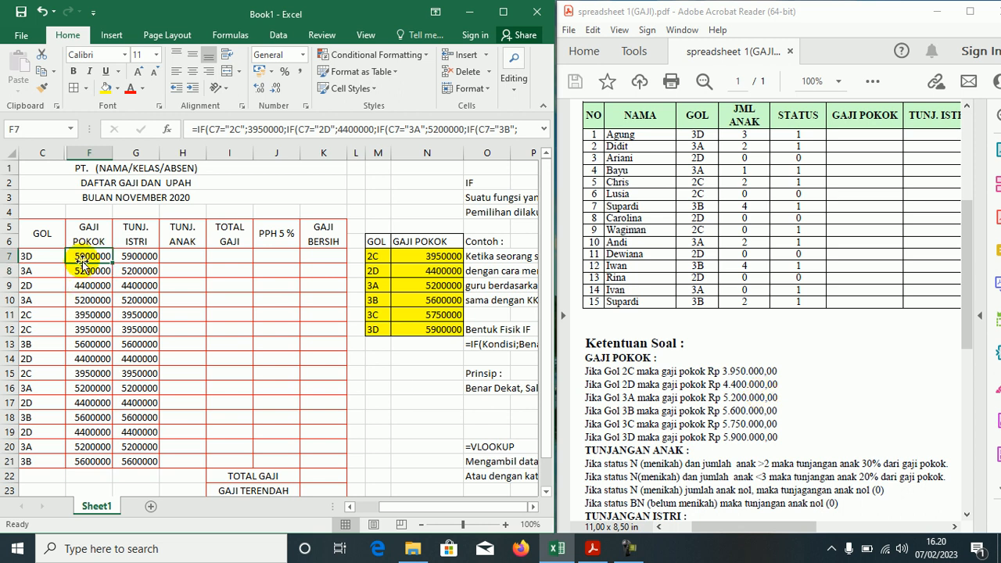
double_click(83, 261)
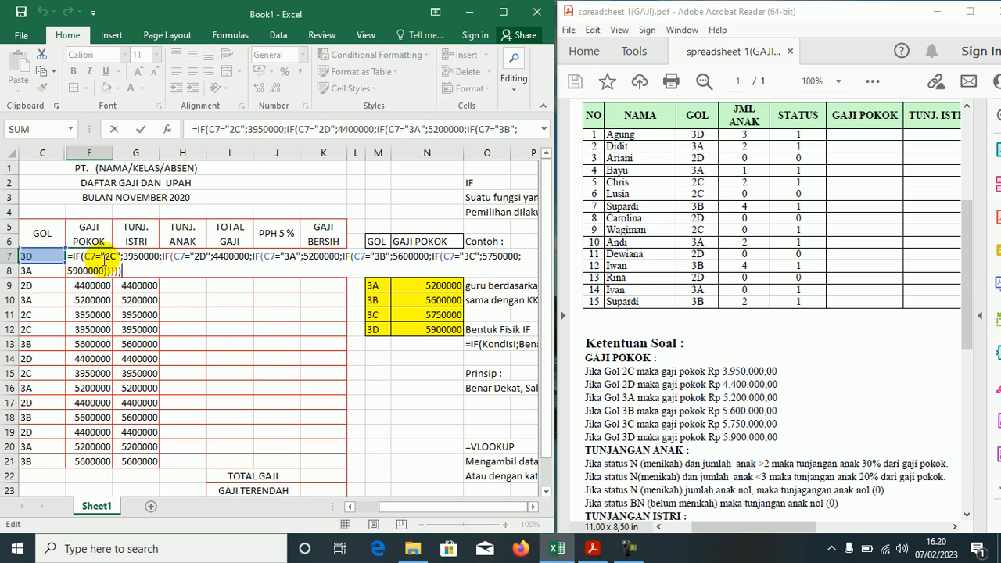
click(133, 256)
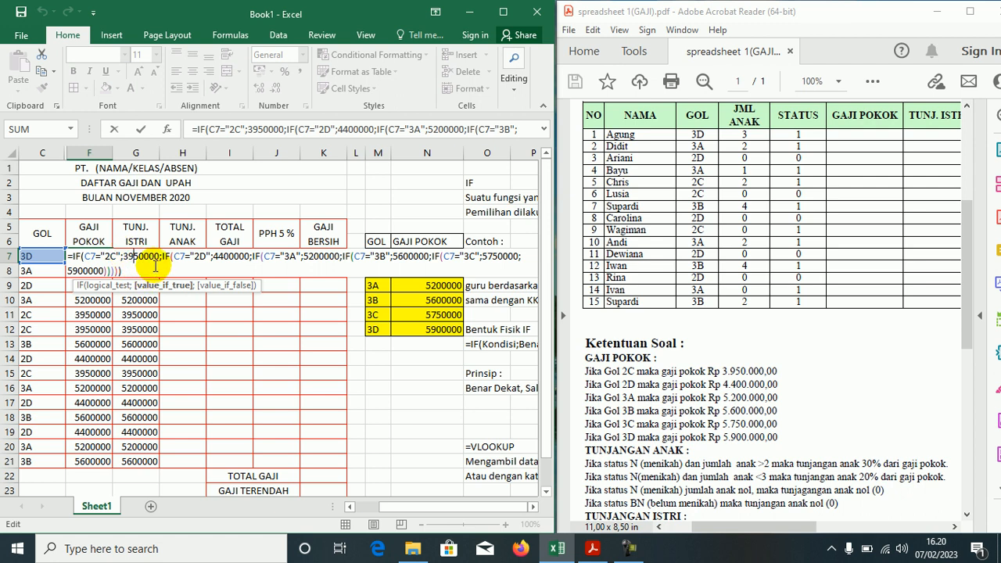
click(111, 256)
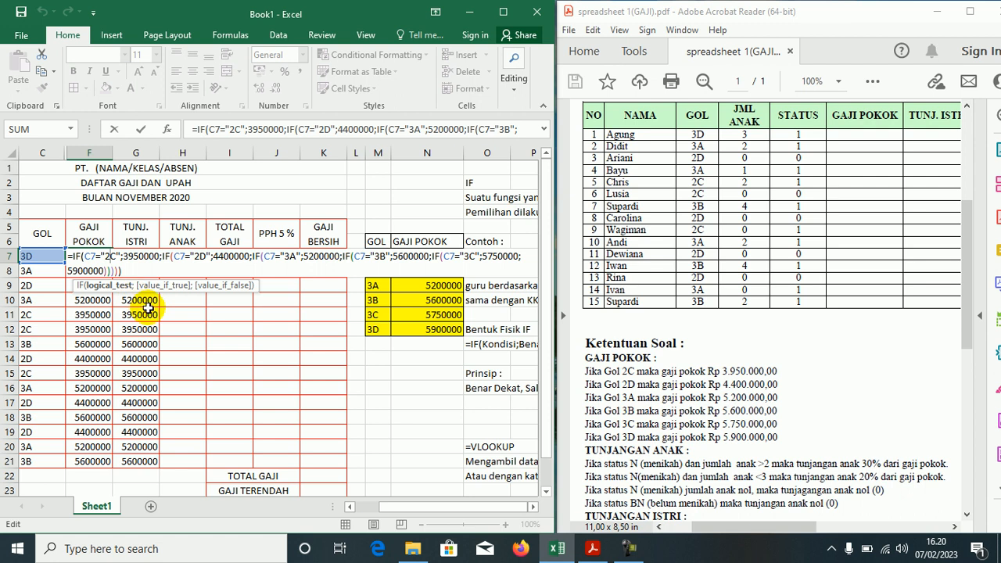
key(Return)
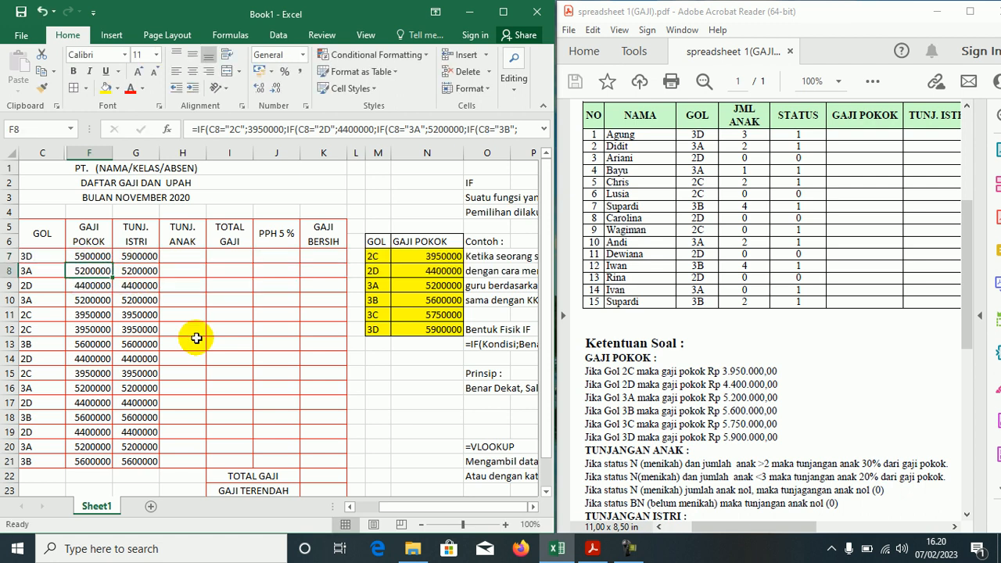
Add a trailing space after the GOL codes 3D in C7 and 3A in C8.
key(Up)
key(Left)
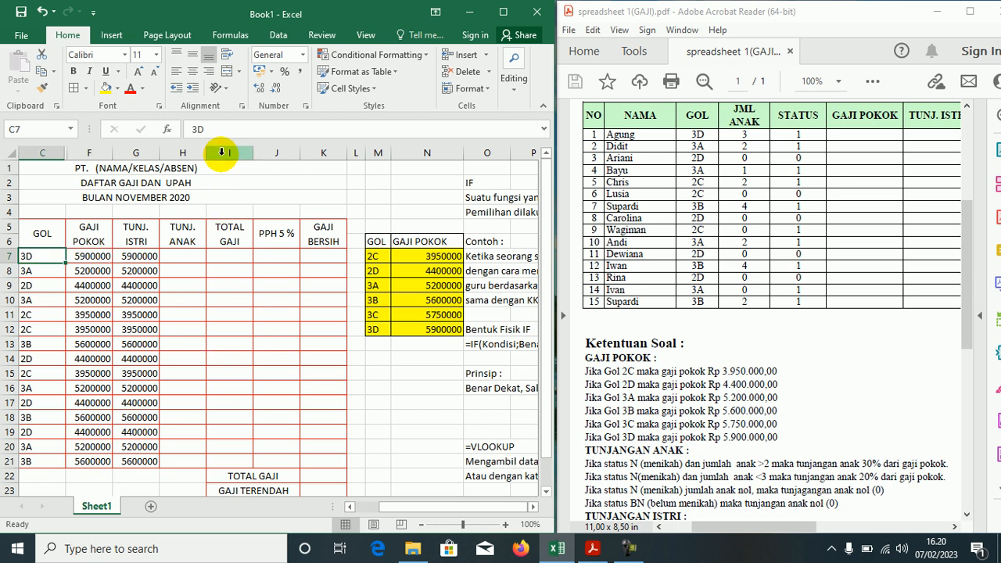
click(215, 129)
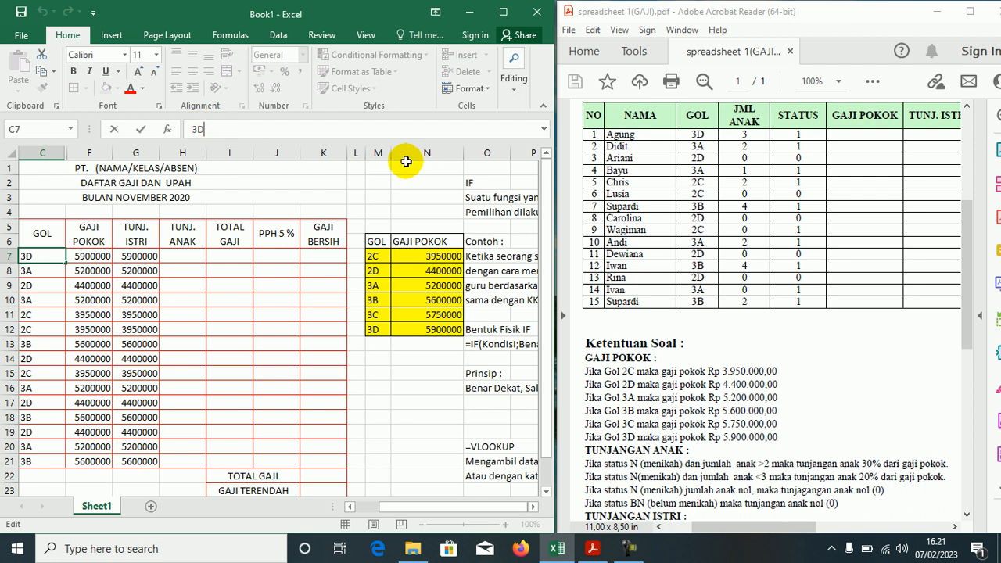
key(Return)
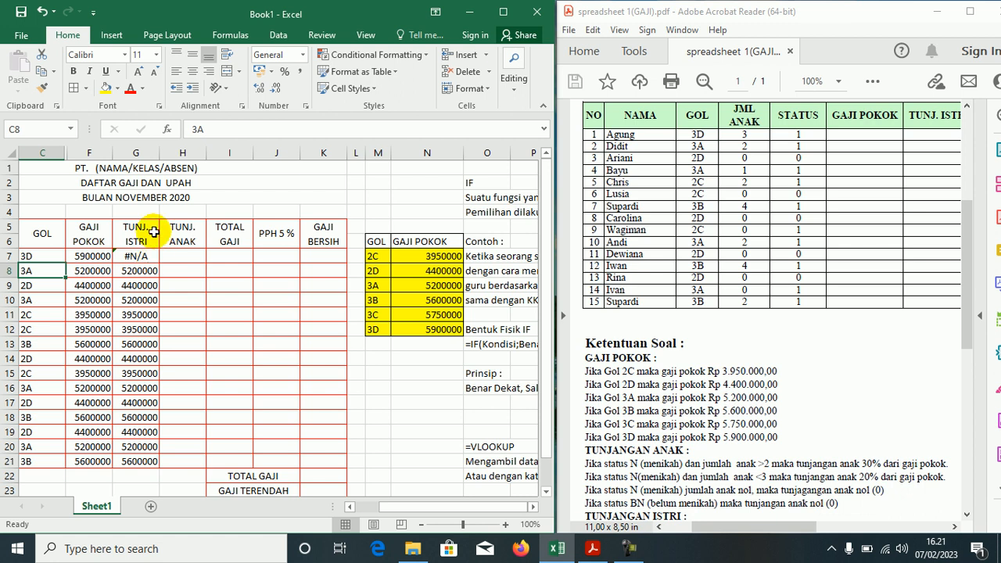
click(217, 130)
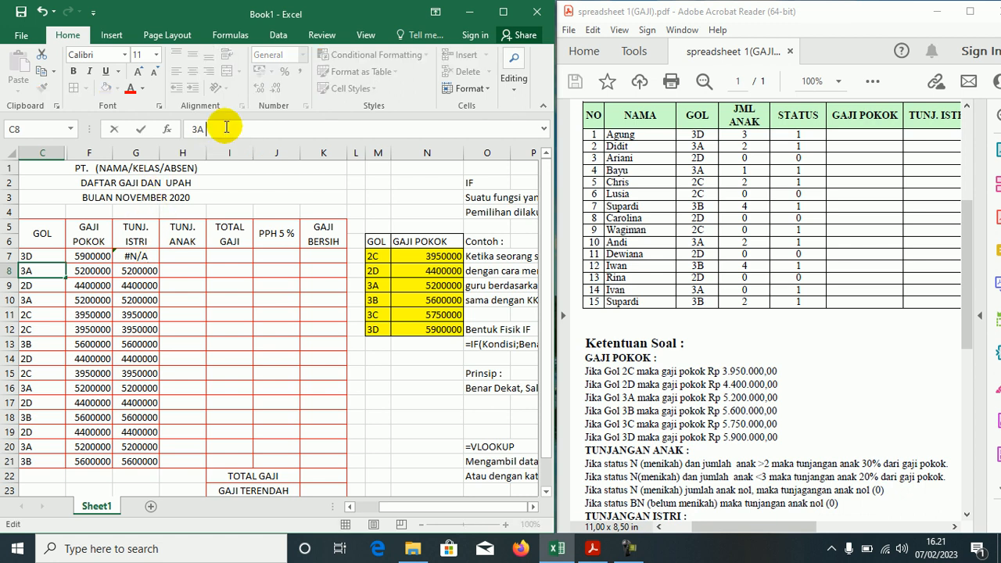
key(Return)
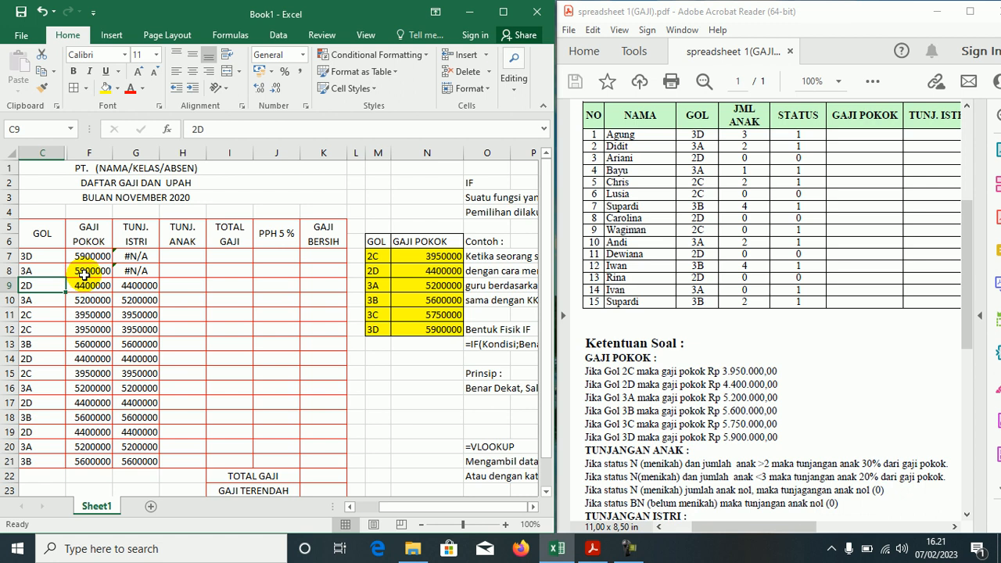
Remove the trailing spaces from the GOL codes in C7 and C8.
click(35, 270)
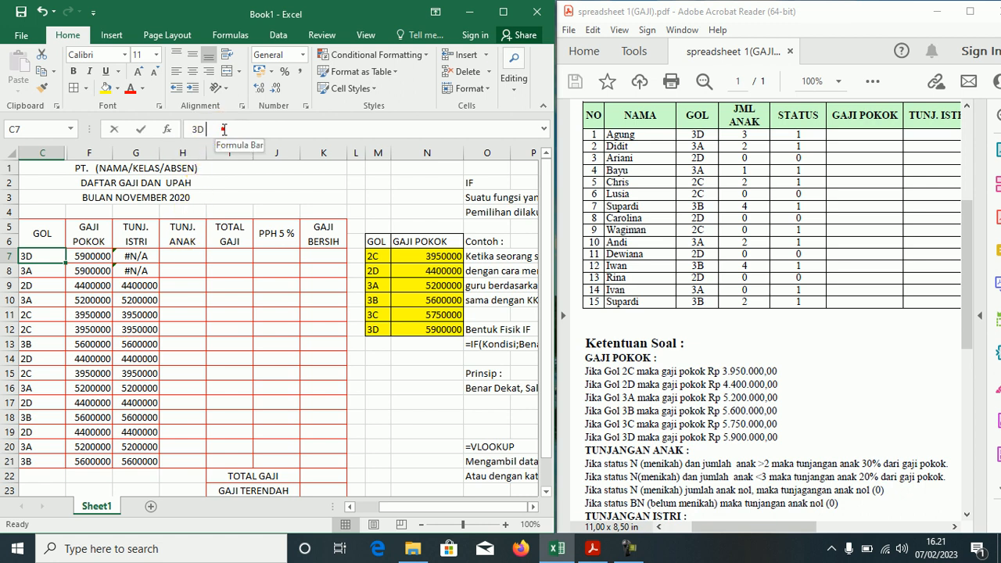
click(250, 126)
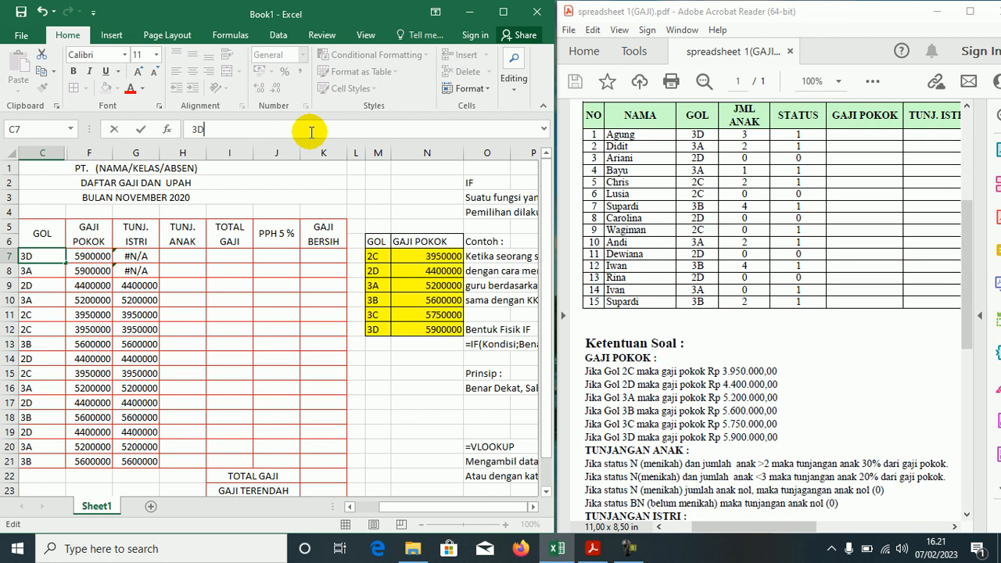
key(Return)
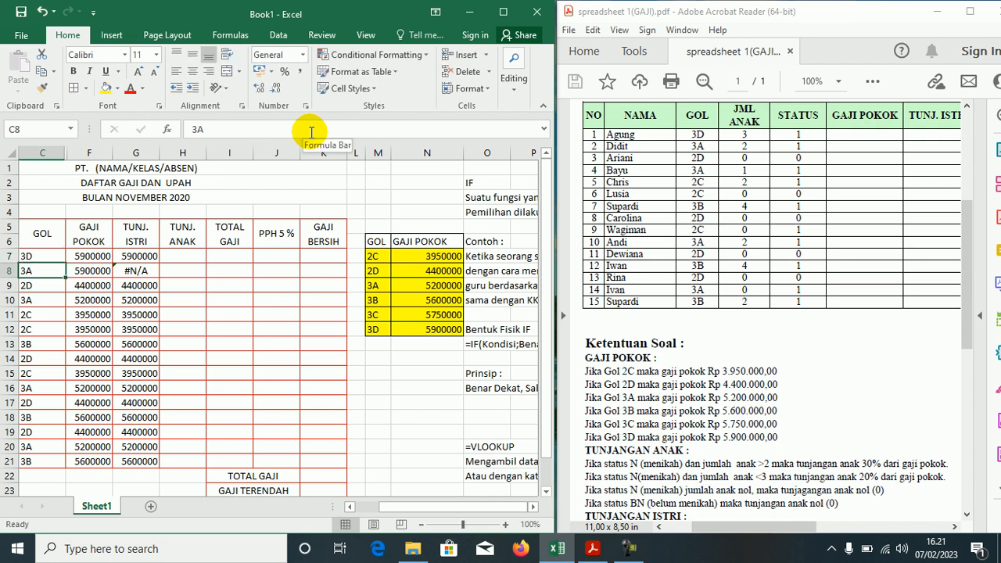
click(248, 129)
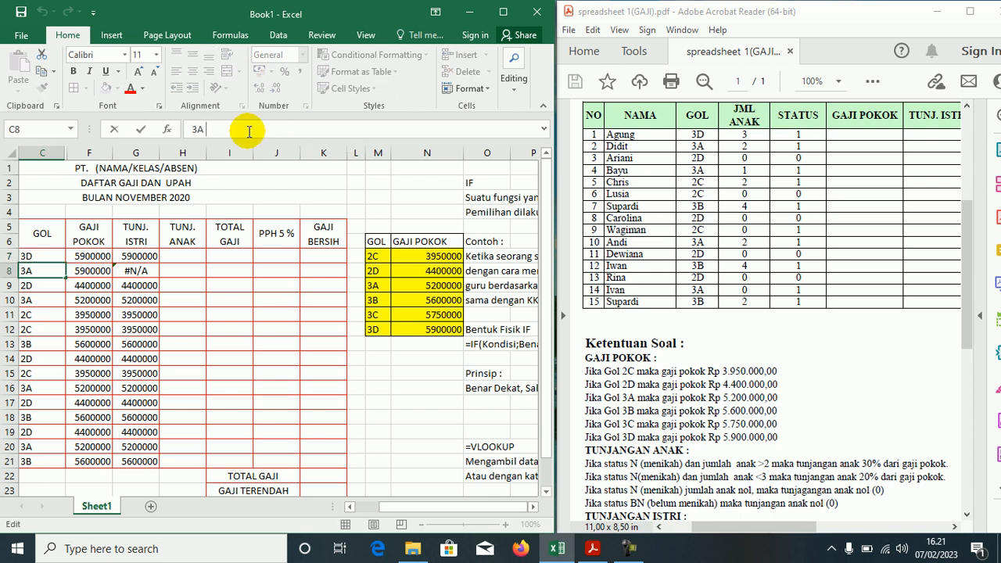
key(Return)
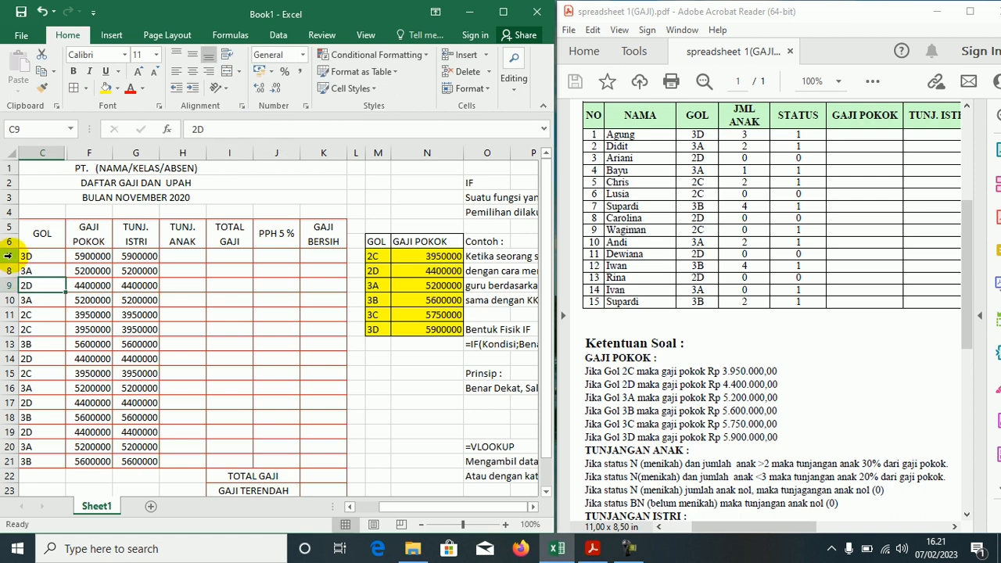
Inspect the VLOOKUP formula in G7, leaving it as it is.
click(129, 257)
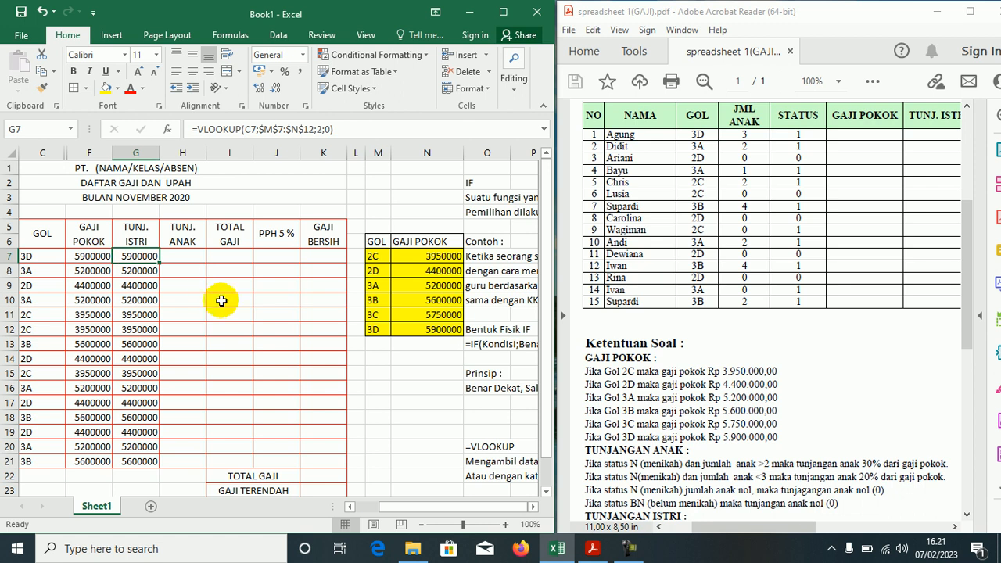
key(F2)
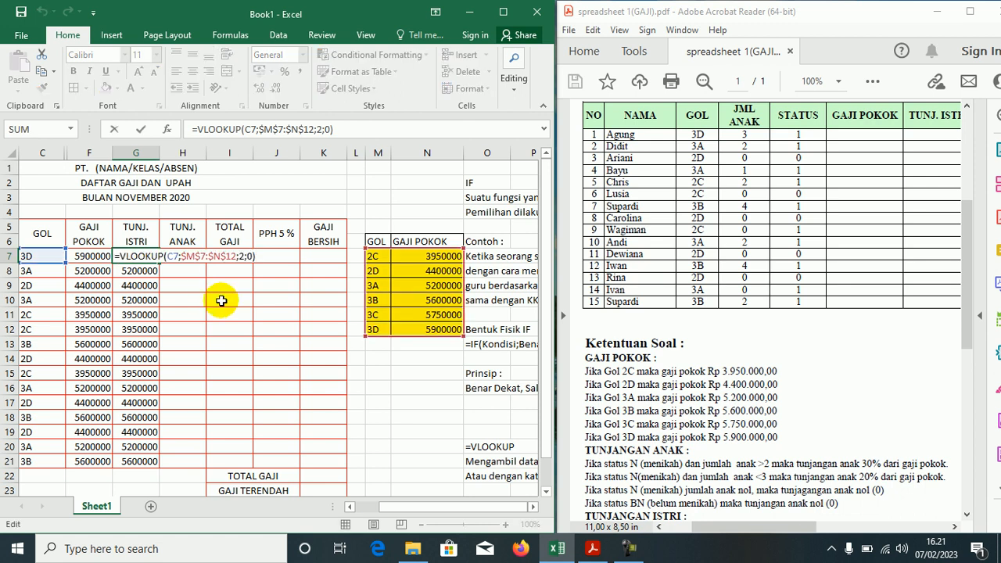
key(Escape)
Delete and retype the opening double quotation mark before 2C in the F7 nested IF formula, and commit the formula.
key(Left)
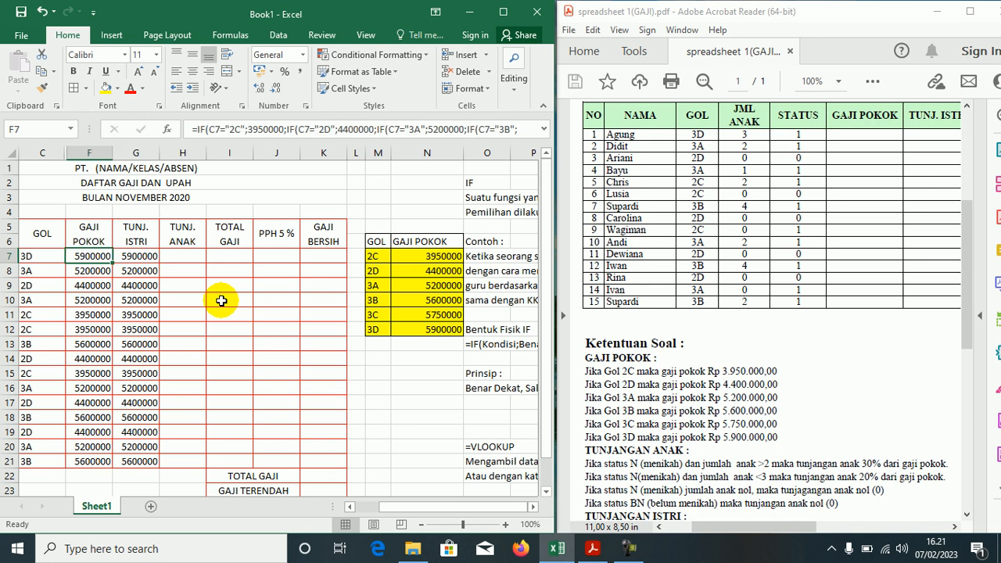
key(F2)
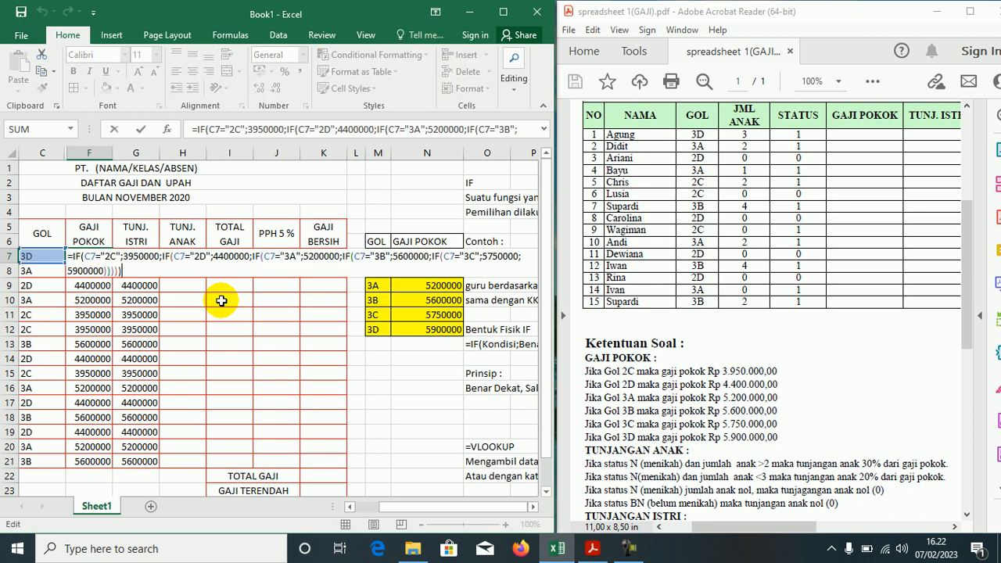
click(96, 256)
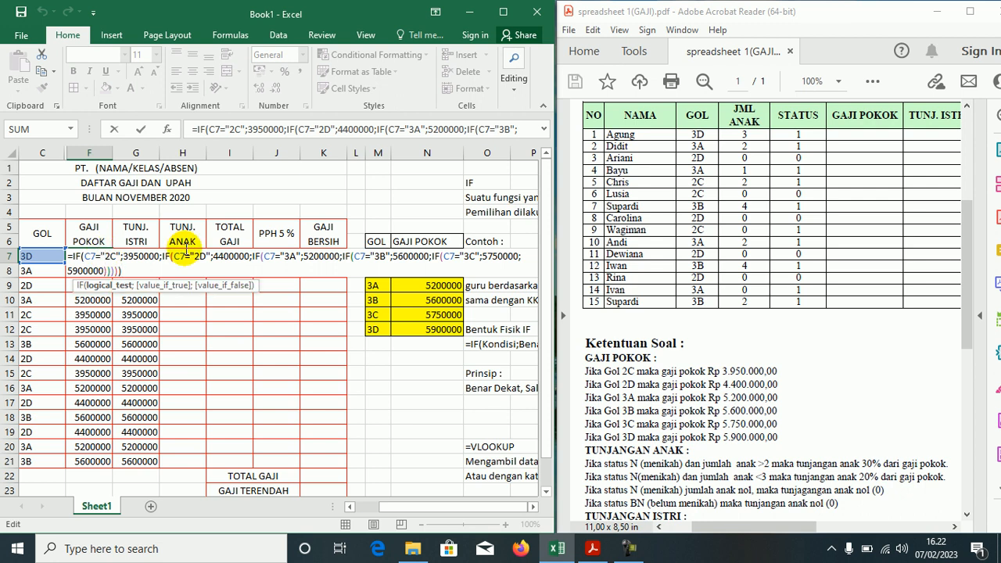
key(BackSpace)
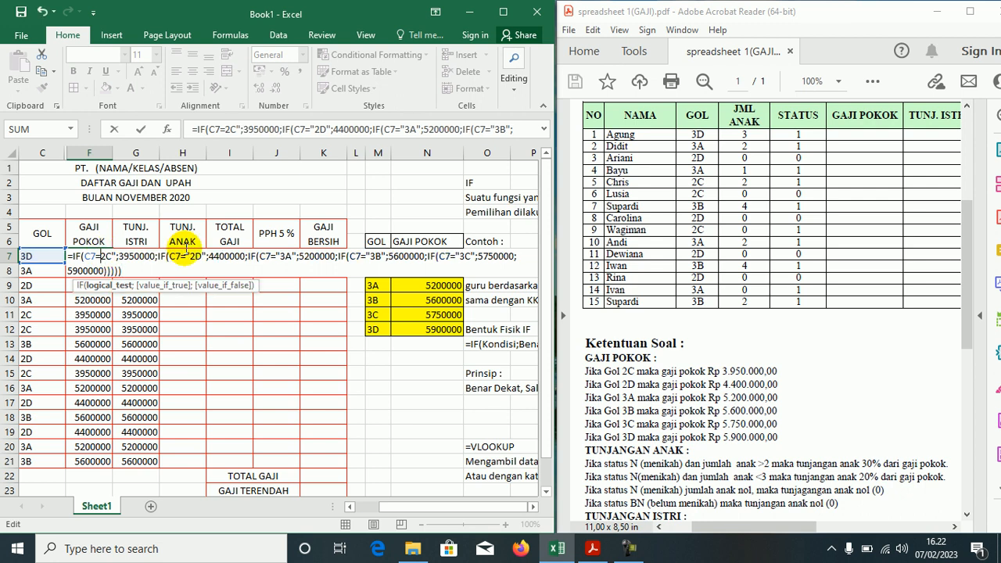
text(")
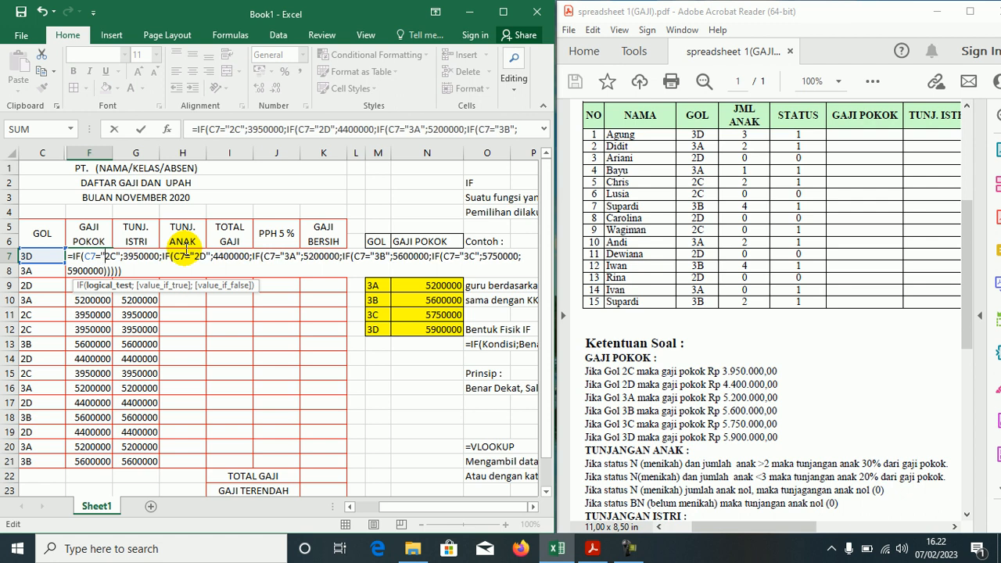
click(144, 256)
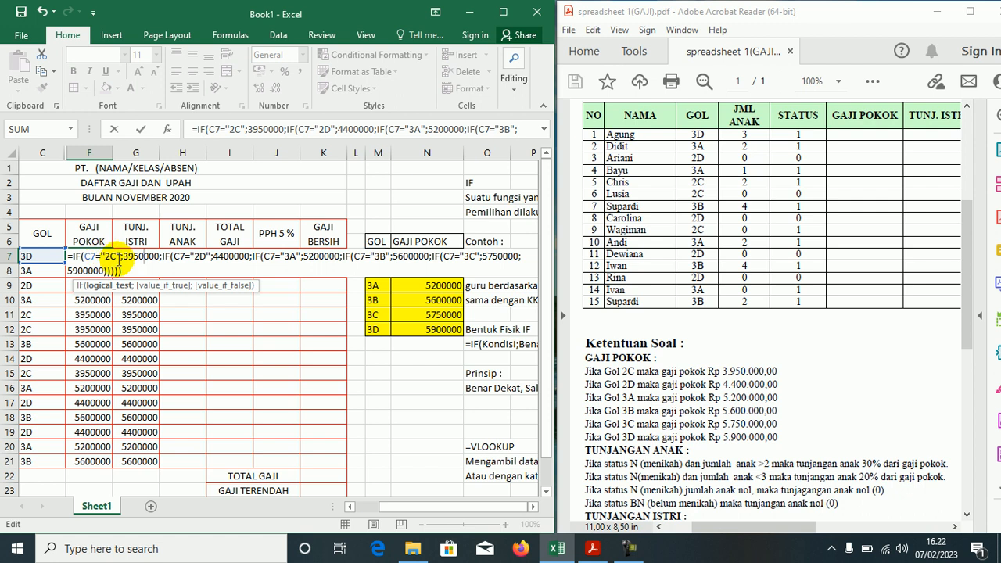
click(106, 256)
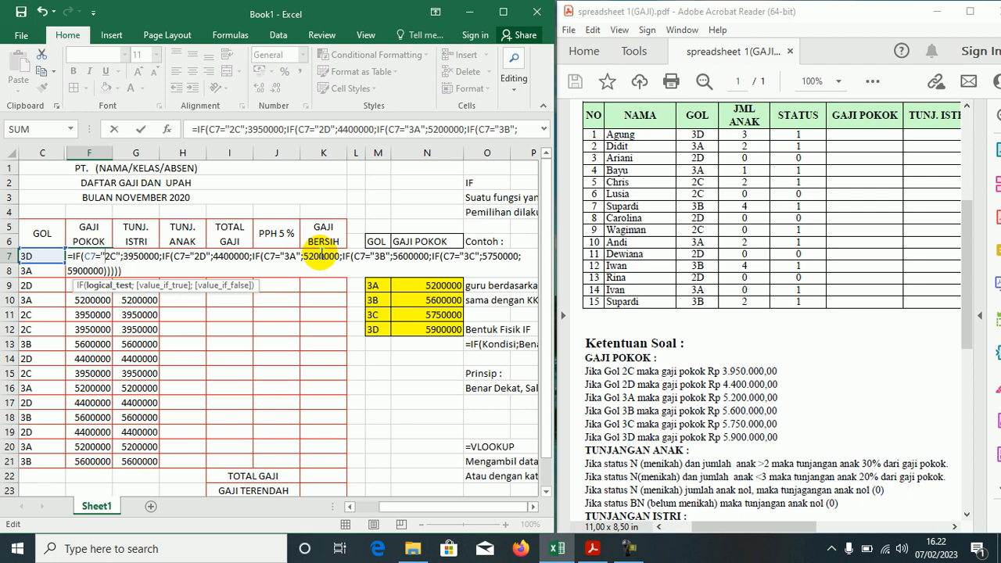
key(BackSpace)
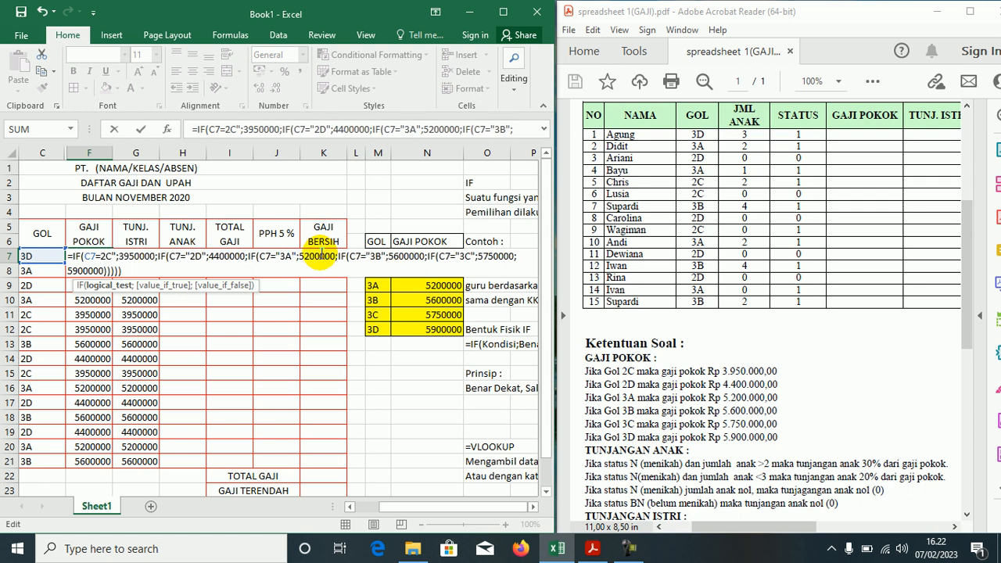
text(")
key(ctrl+Return)
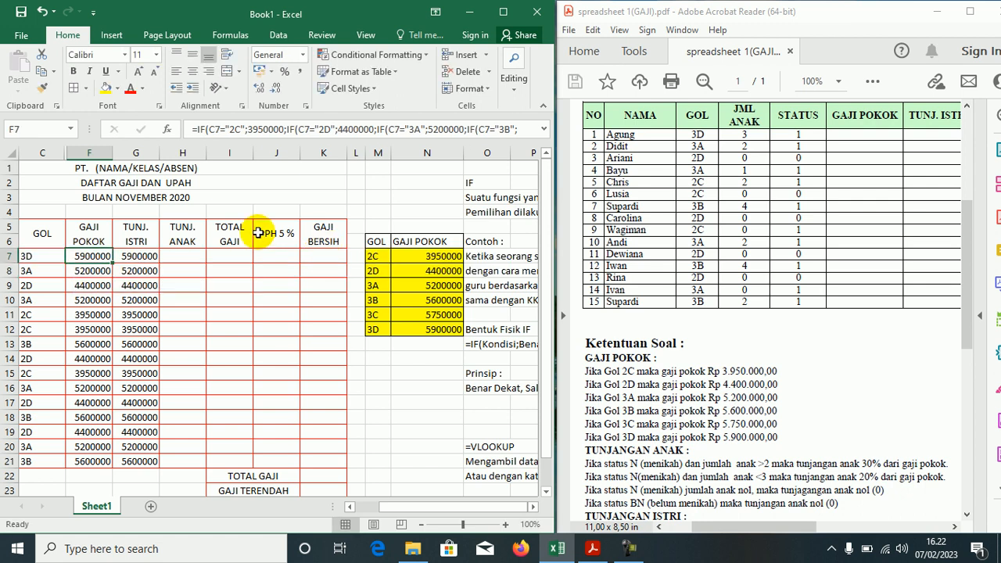
Try to commit the F7 formula with two apostrophes in place of the opening double quotation mark before 2C.
key(F2)
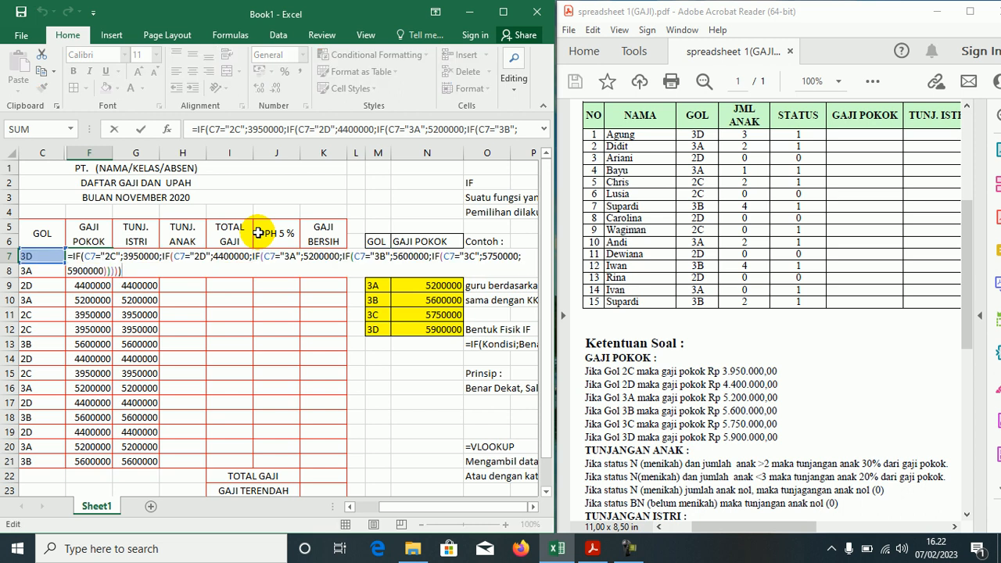
key(Up)
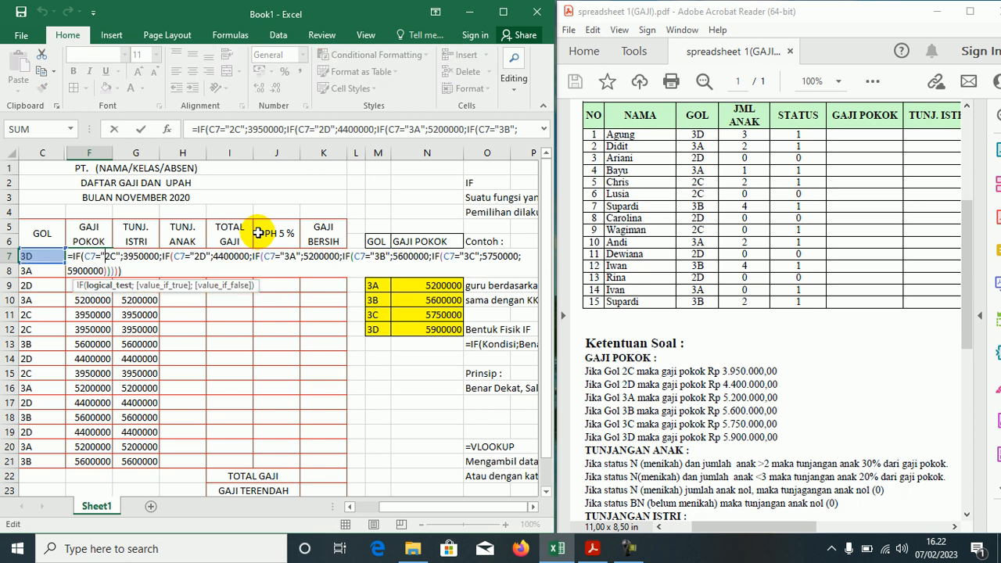
key(BackSpace)
key(BackSpace)
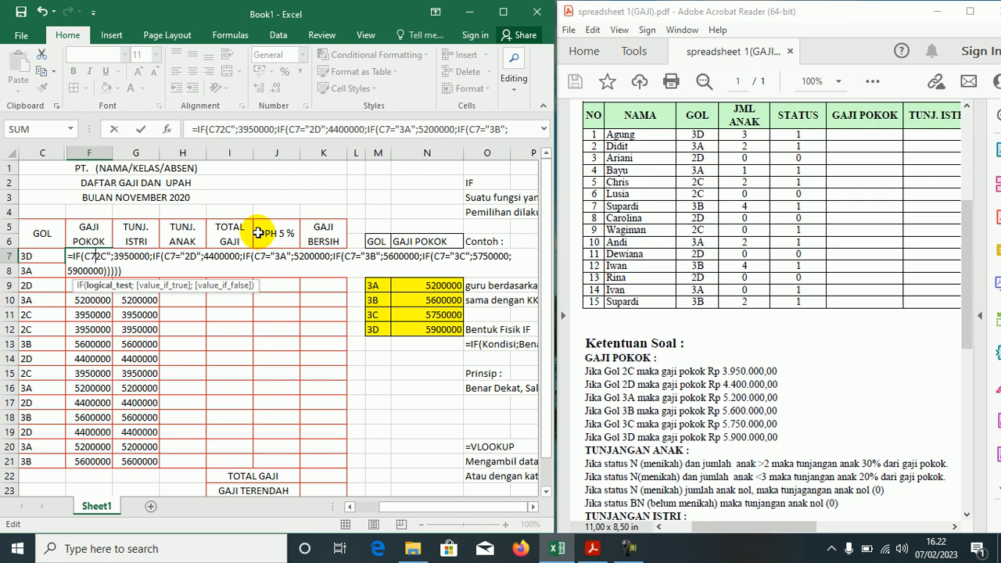
text(="2C")
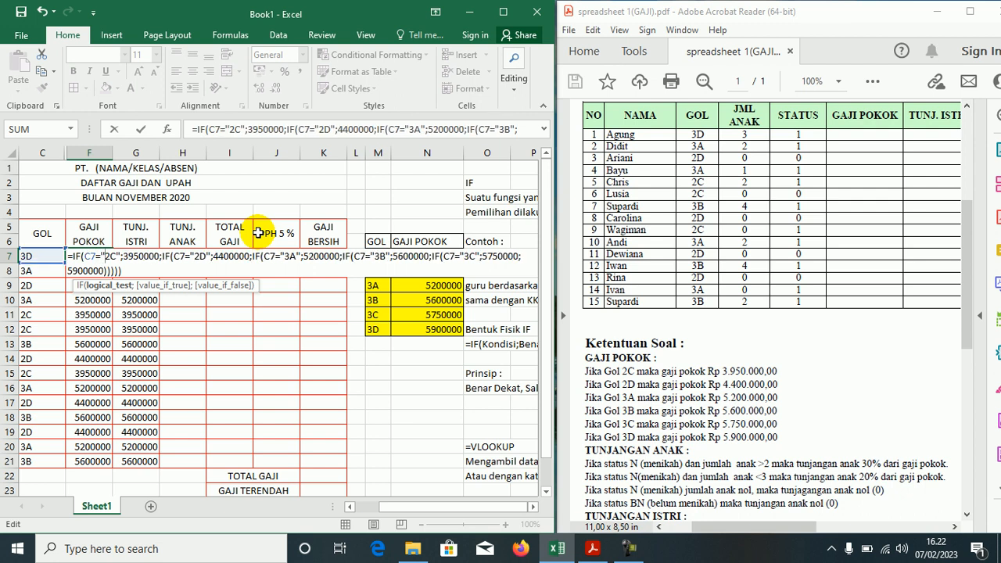
key(Return)
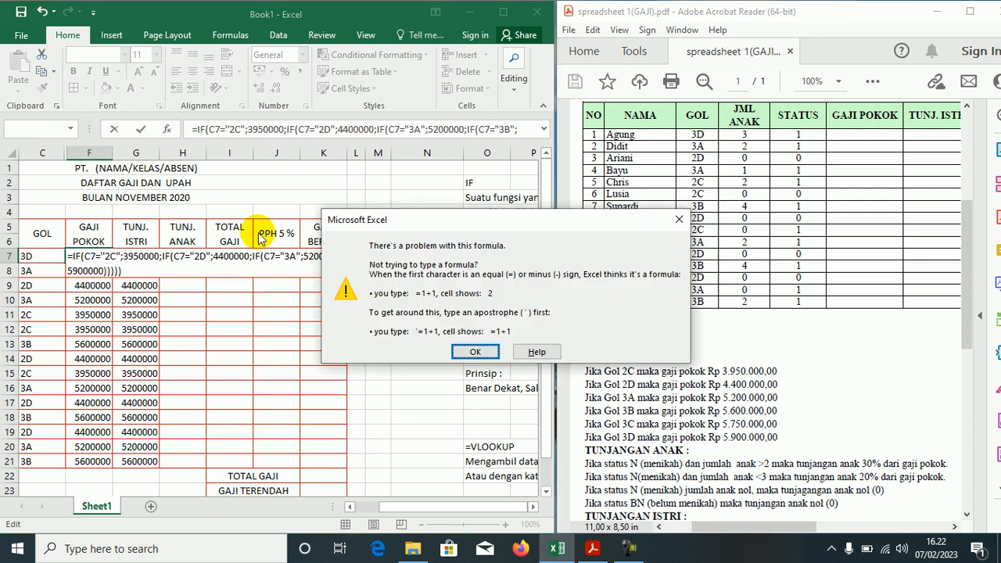
key(Return)
key(Return)
key(Return)
Replace the two apostrophes before 2C in the F7 nested IF formula with a double quotation mark.
click(104, 256)
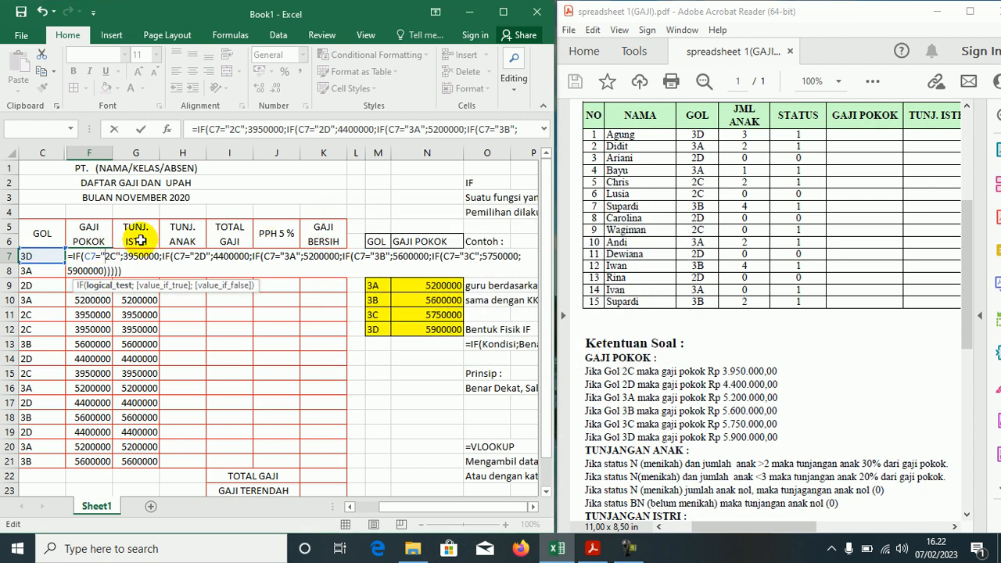
key(BackSpace)
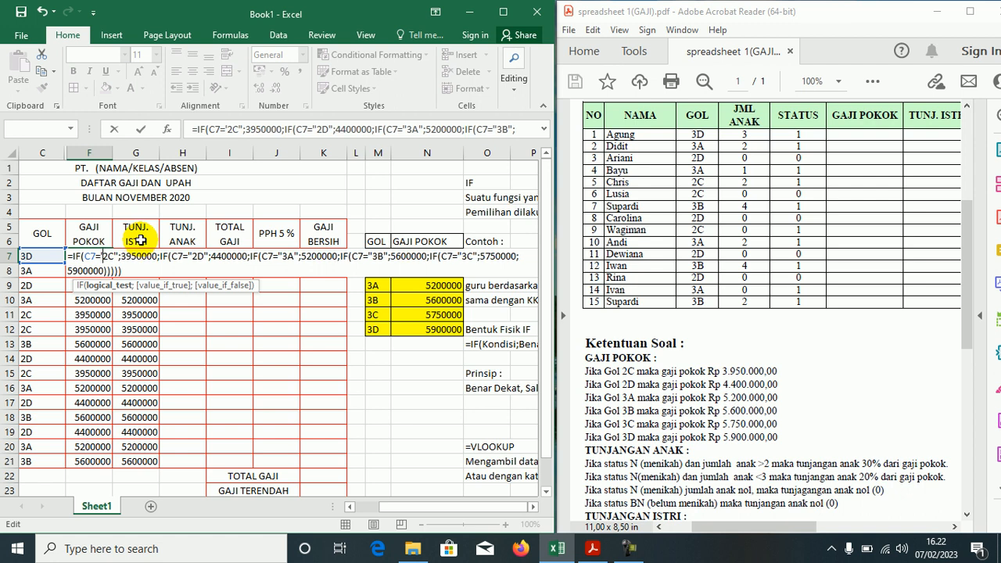
text(")
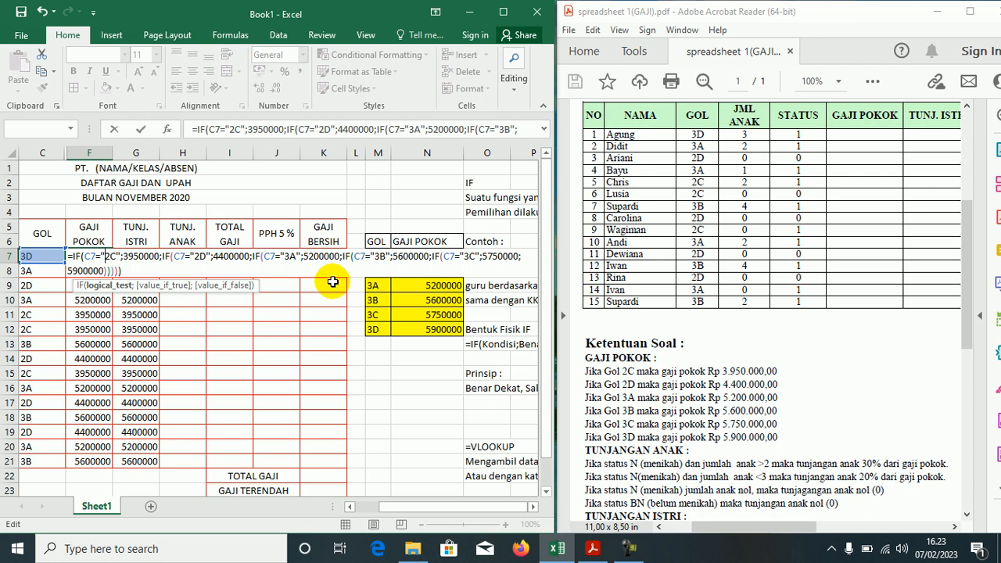
Insert an apostrophe between the opening double quotation mark and 3A in the F7 formula, and commit it.
click(282, 255)
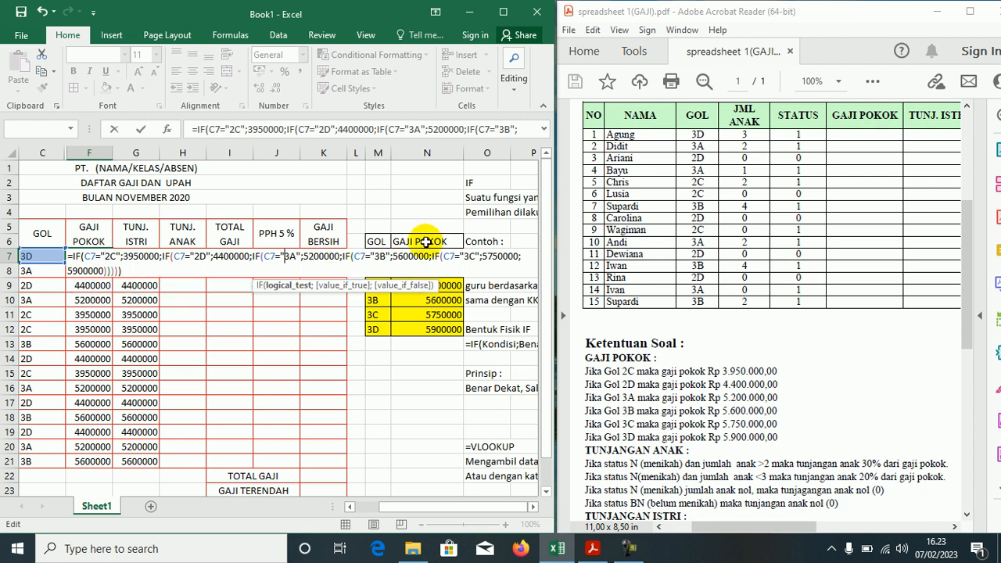
text(")
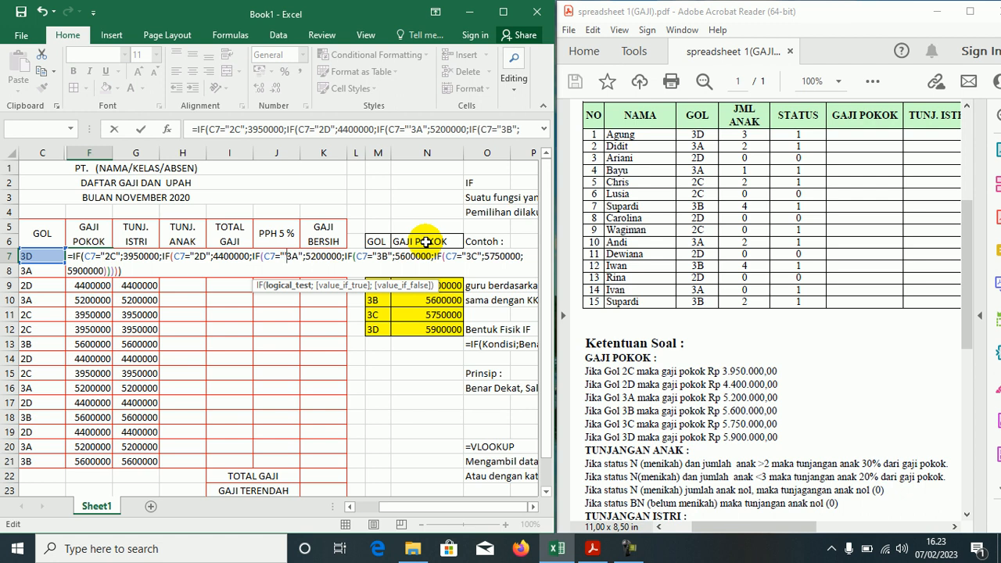
key(Return)
key(Up)
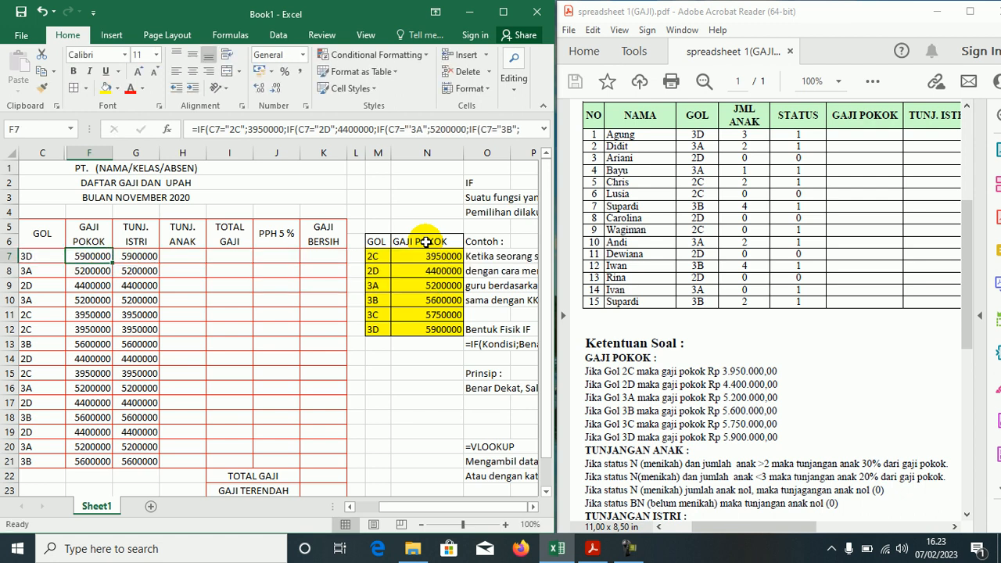
Fill the F7 formula containing the stray apostrophe down through F21.
key(shift+Down)
key(shift+Down)
key(shift+Down)
key(shift+Down)
key(shift+Down)
key(shift+Down)
key(shift+Down)
key(shift+Down)
key(shift+Down)
key(shift+Down)
key(shift+Down)
key(shift+Down)
key(shift+Down)
key(shift+Down)
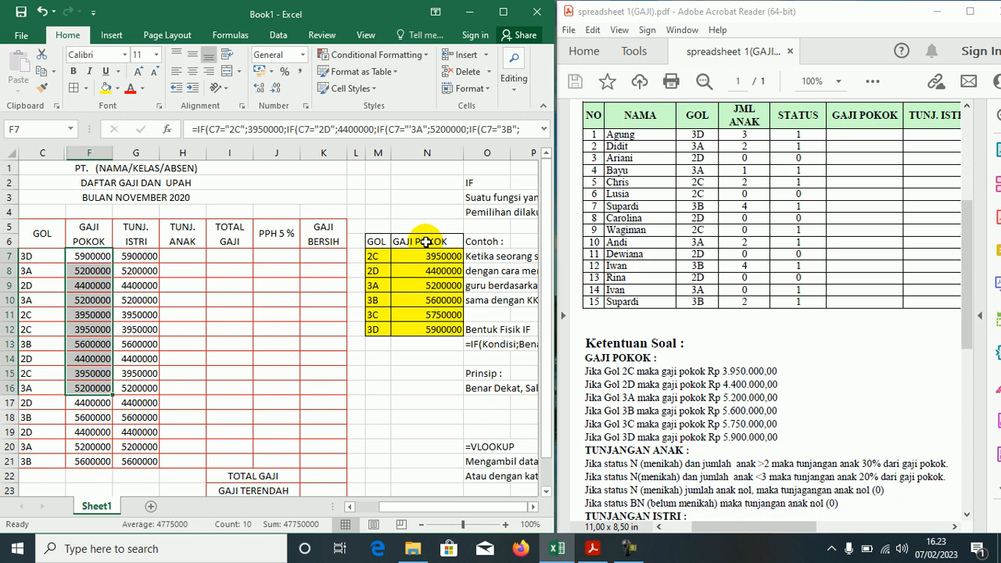
key(ctrl+d)
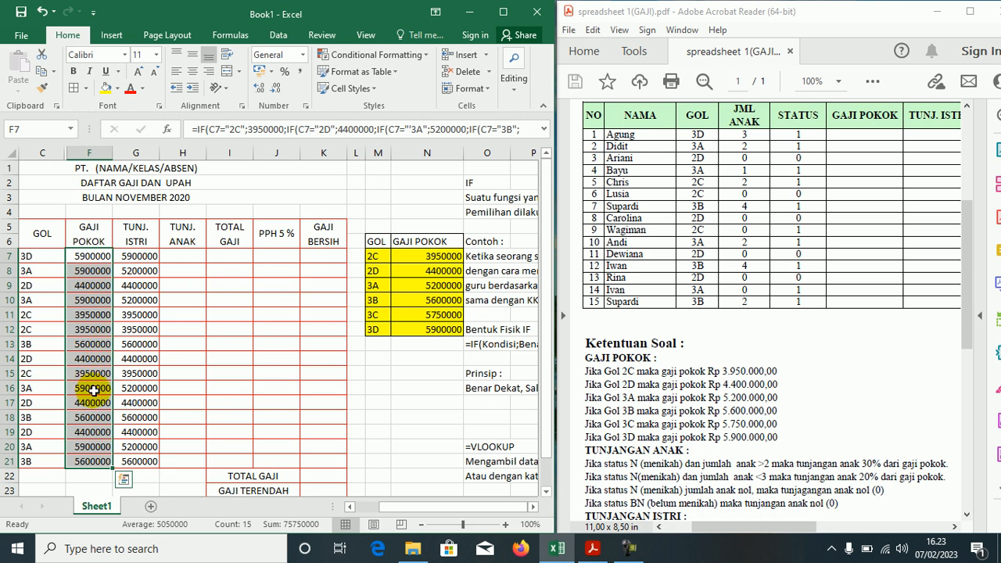
Remove the stray apostrophe before 3A from the F7 nested IF formula and commit it.
click(93, 257)
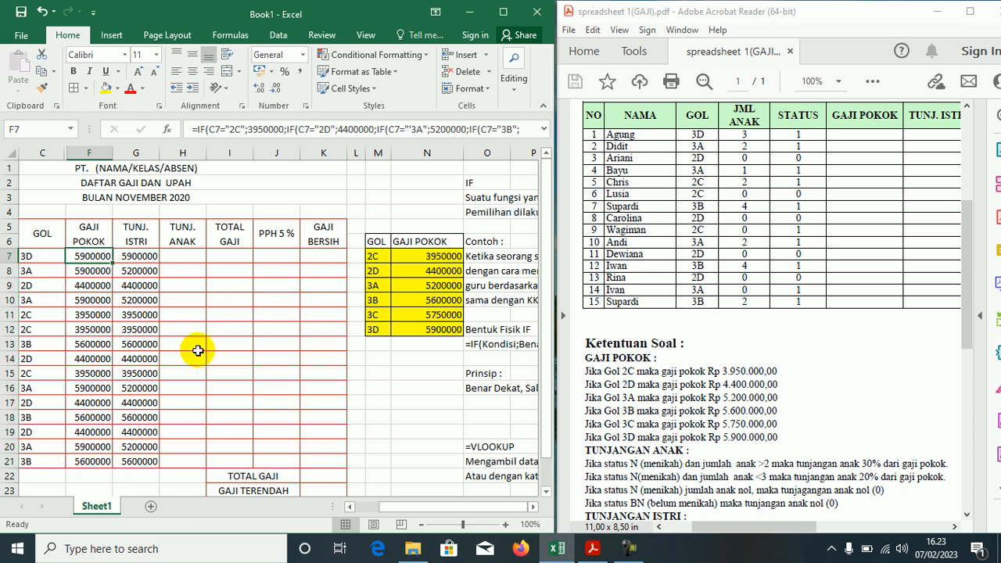
key(F2)
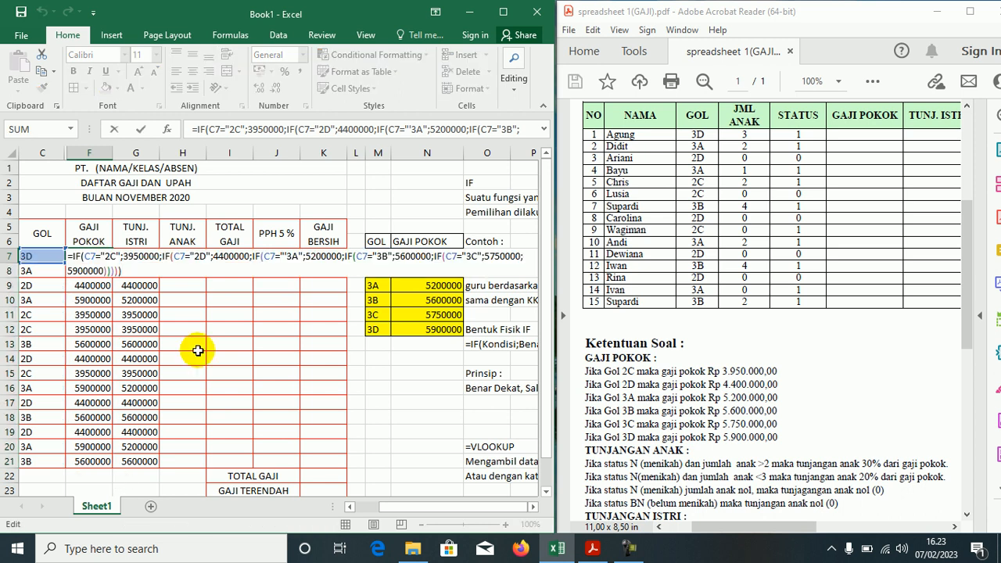
click(288, 255)
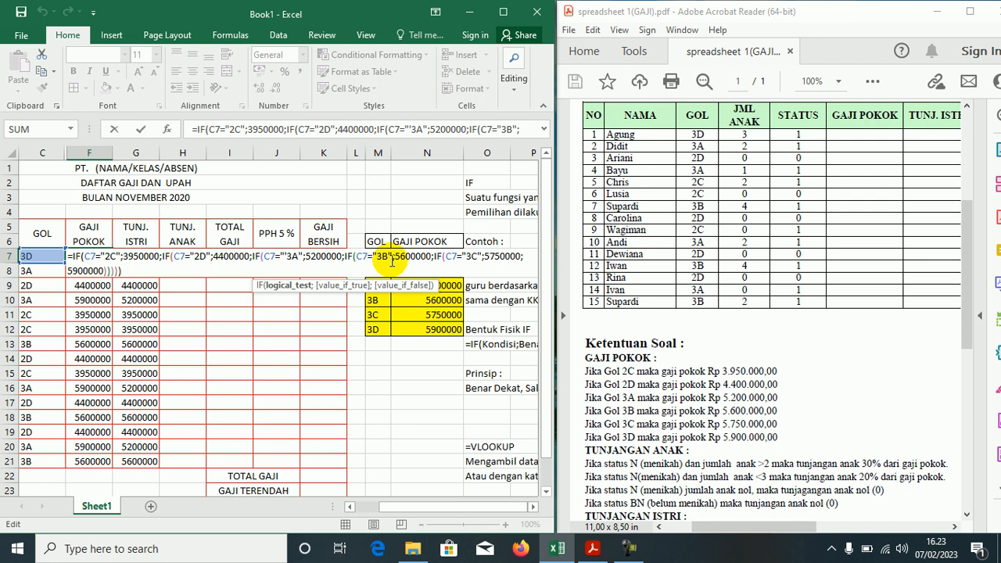
key(Return)
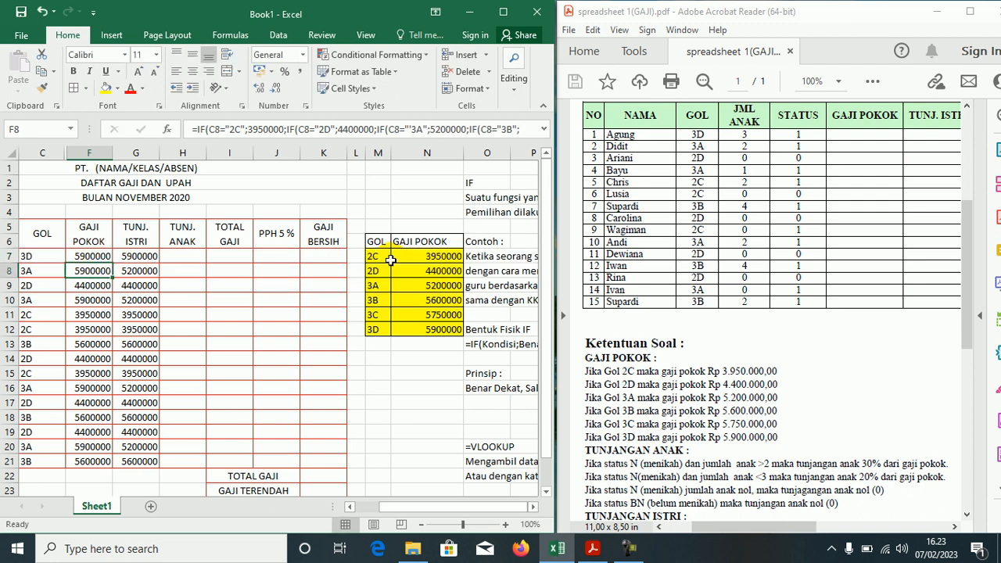
Fill the corrected nested IF formula from F7 down to F21 in the GAJI POKOK column.
key(Up)
key(shift+Down)
key(shift+Down)
key(shift+Down)
key(shift+Down)
key(shift+Down)
key(shift+Down)
key(shift+Down)
key(shift+Down)
key(shift+Down)
key(shift+Down)
key(shift+Down)
key(shift+Down)
key(shift+Down)
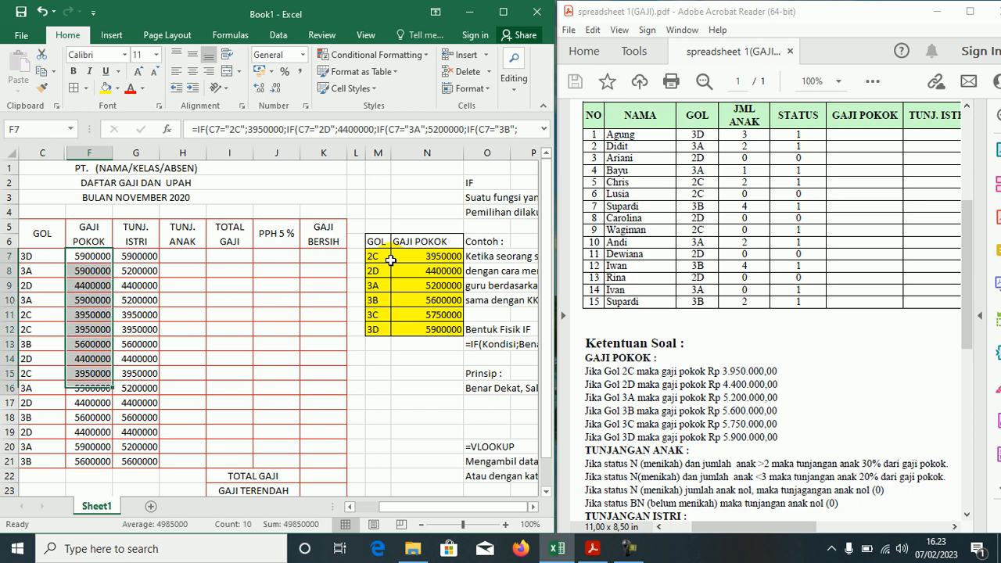
key(shift+Down)
key(ctrl+d)
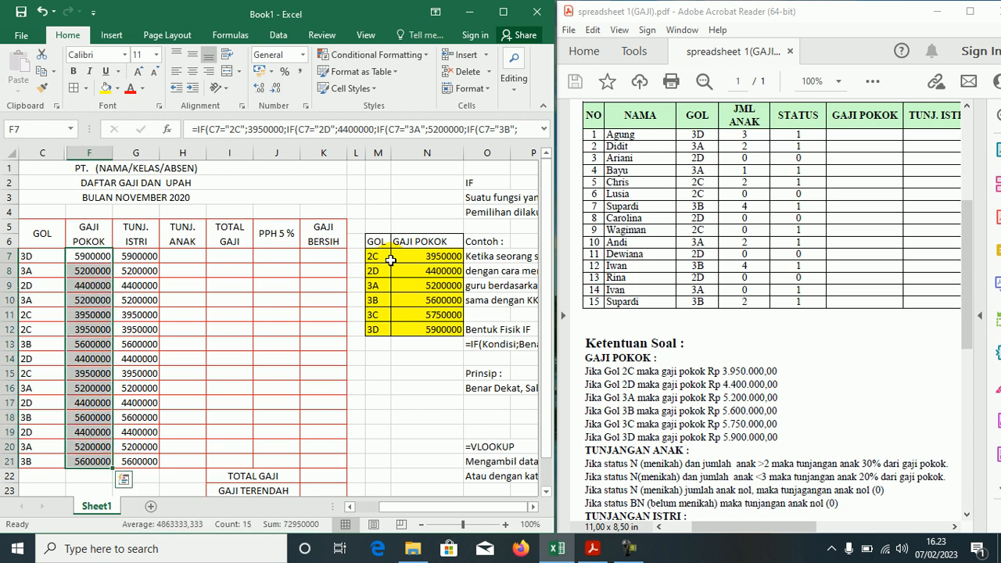
Try to conceal the GOL reference codes in M6:M12 with a black fill and a narrower column M, and undo both changes.
click(143, 256)
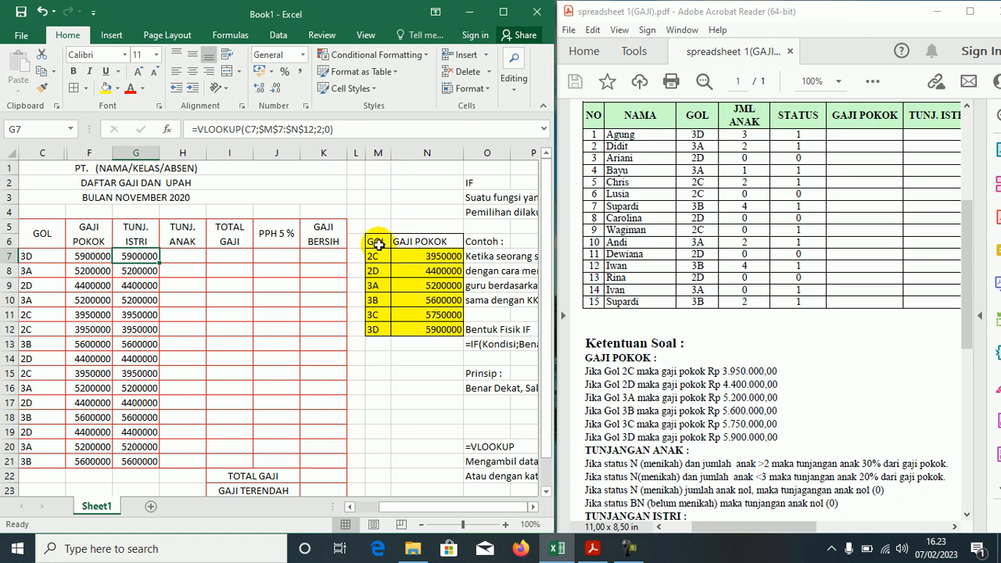
drag(373, 242, 372, 329)
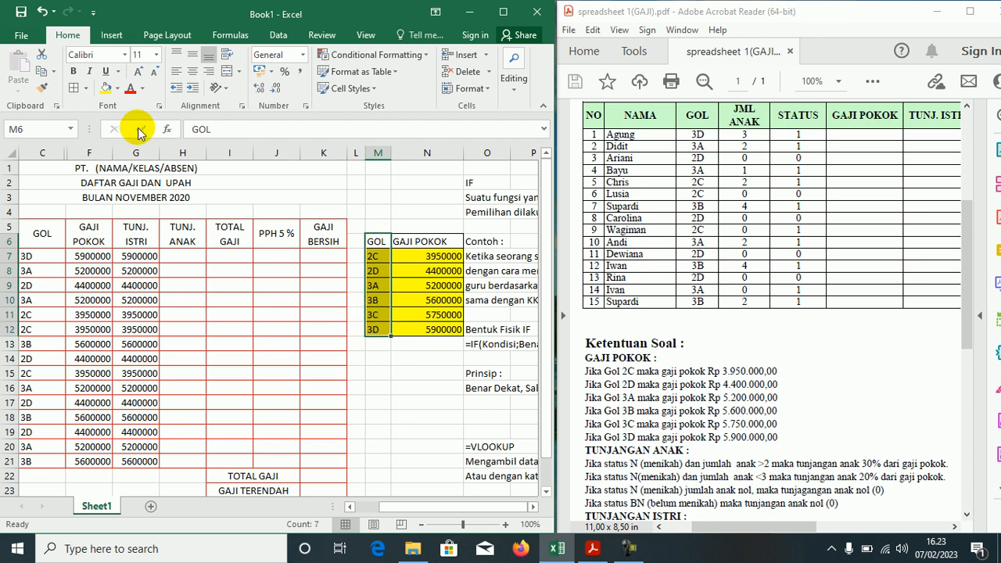
click(117, 88)
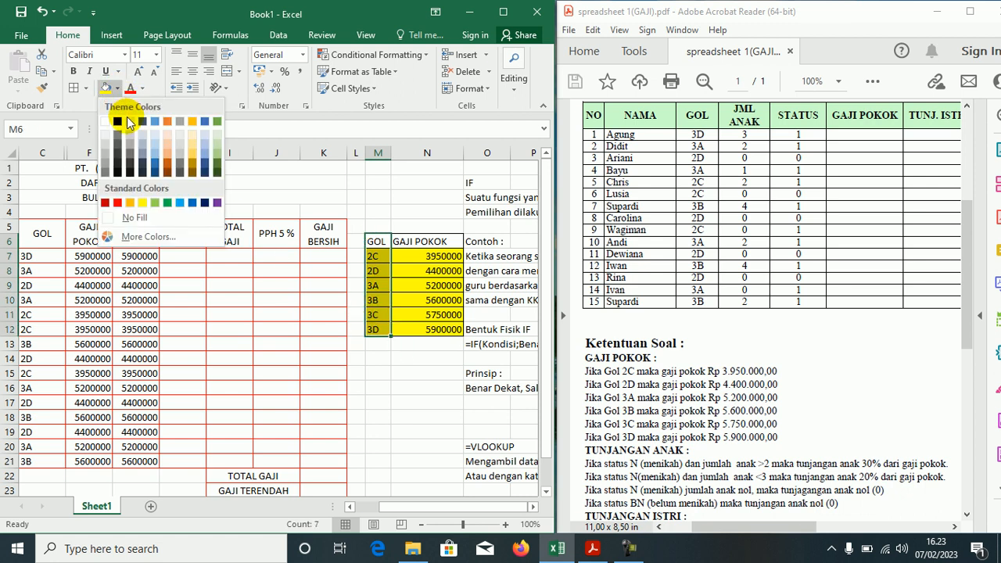
click(123, 121)
drag(390, 153, 374, 156)
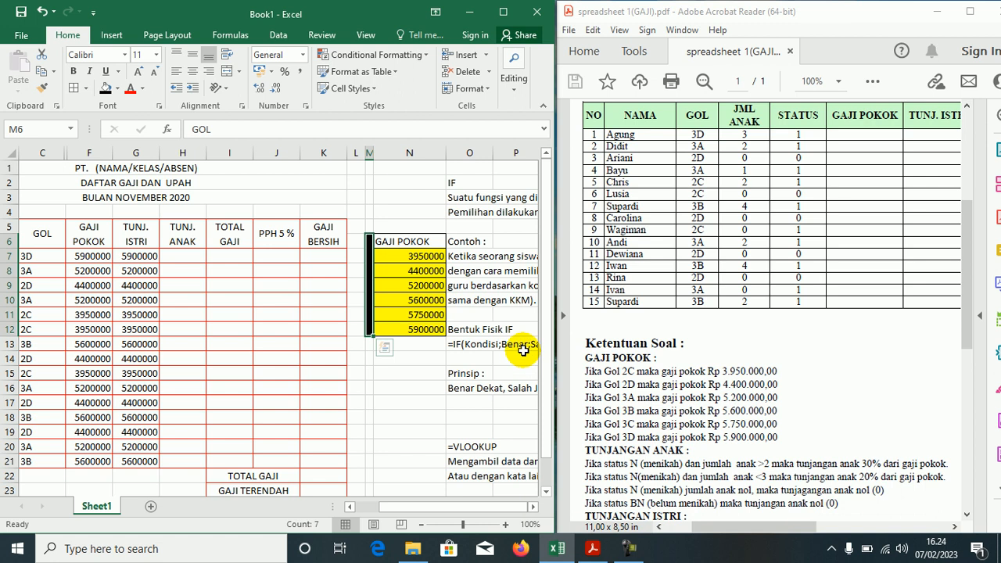
key(alt+h)
key(o)
key(i)
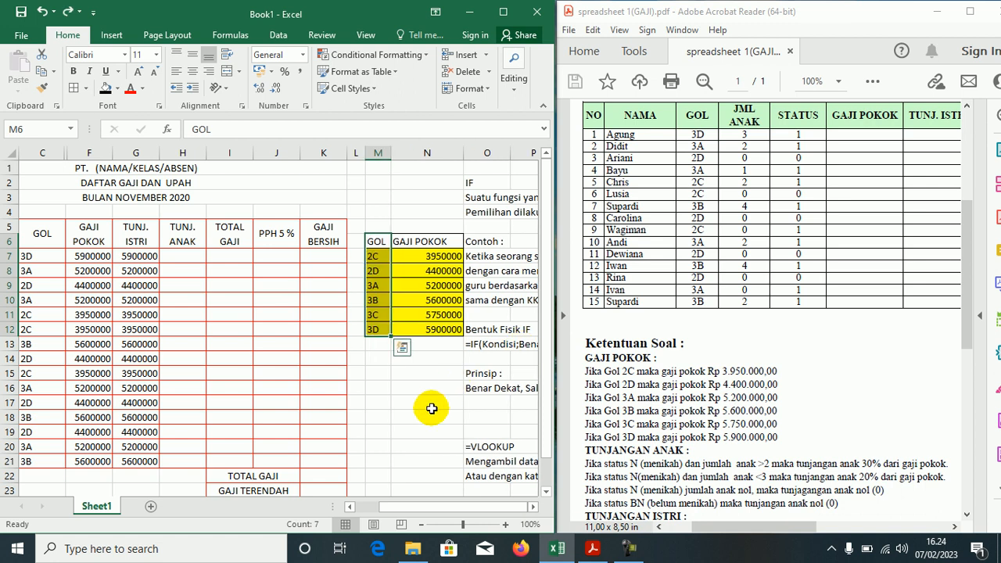
click(407, 416)
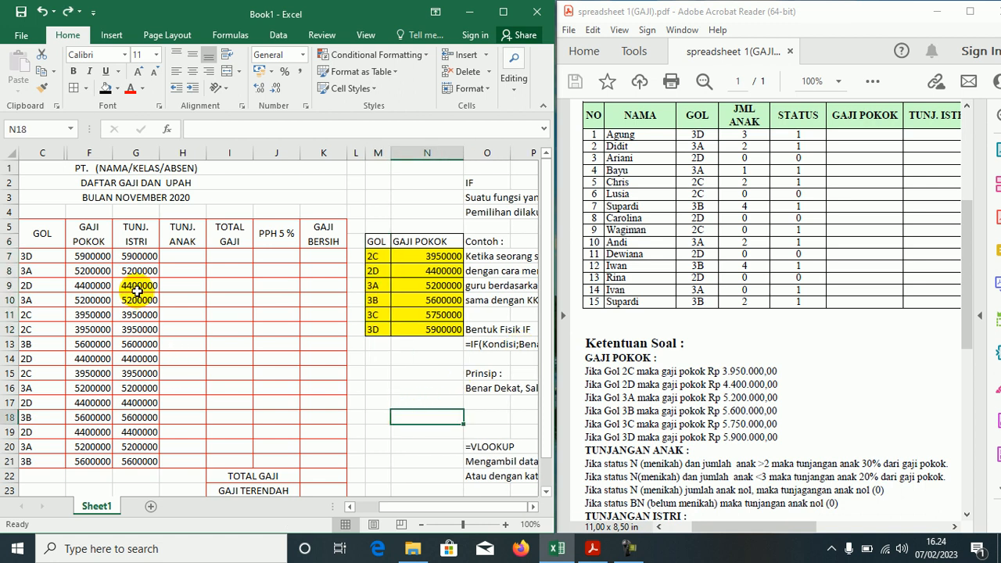
Clear the VLOOKUP formulas from G7:G21 in the TUNJ. ISTRI column.
click(134, 258)
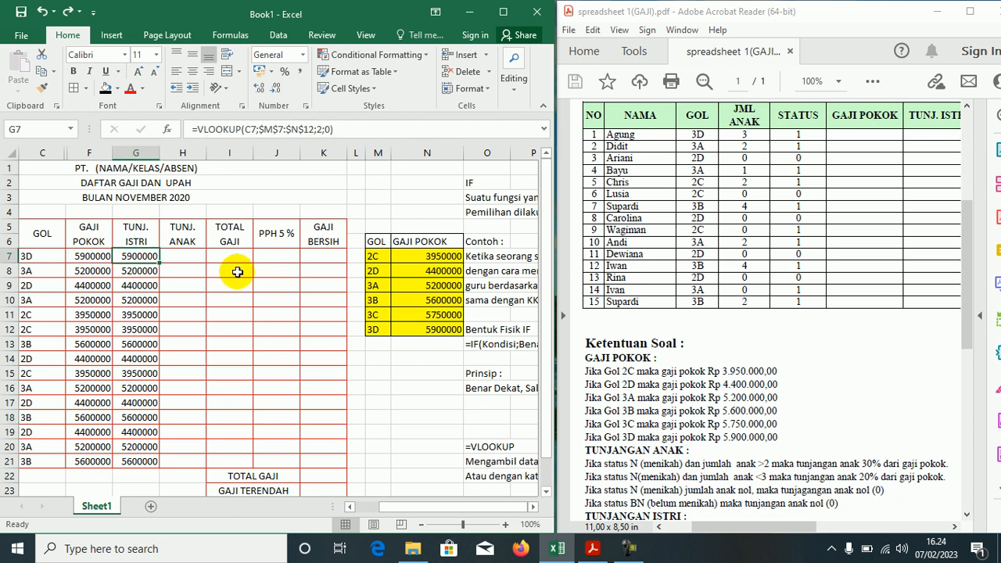
key(shift+Down)
key(shift+Down)
key(shift+Down)
key(shift+Down)
key(shift+Down)
key(shift+Down)
key(shift+Down)
key(shift+Down)
key(shift+Down)
key(shift+Down)
key(shift+Down)
key(shift+Down)
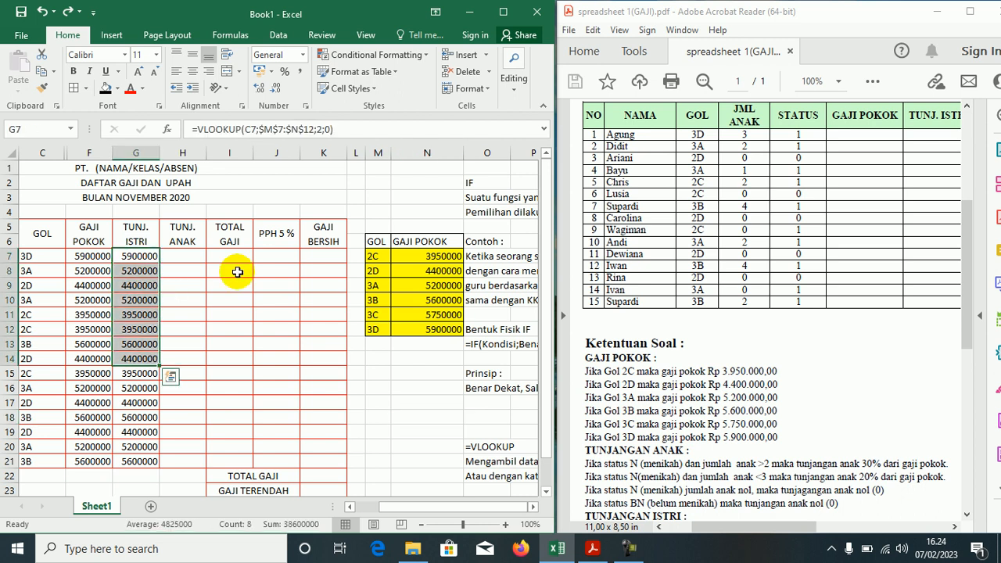
key(shift+Down)
key(shift+Down)
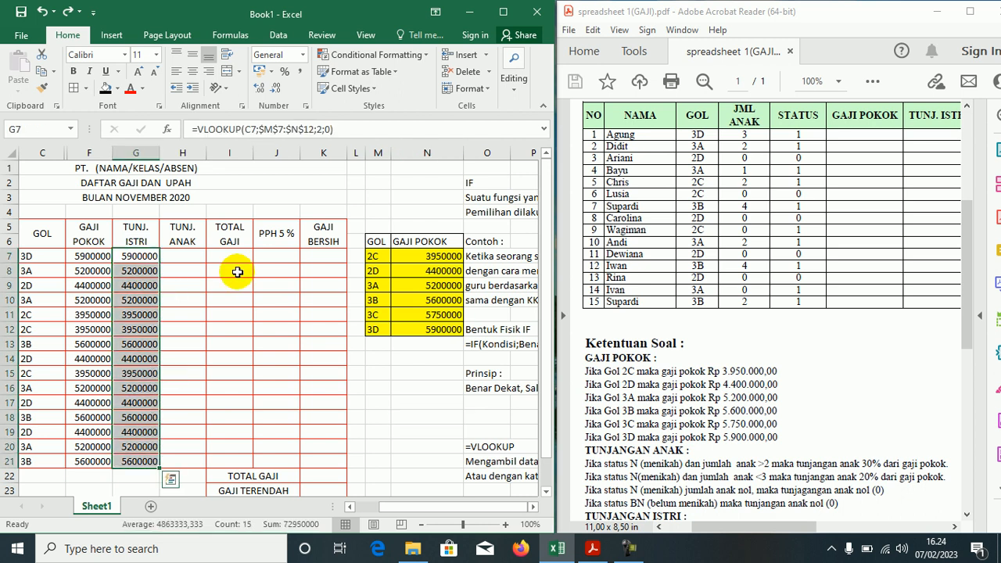
key(Delete)
key(Home)
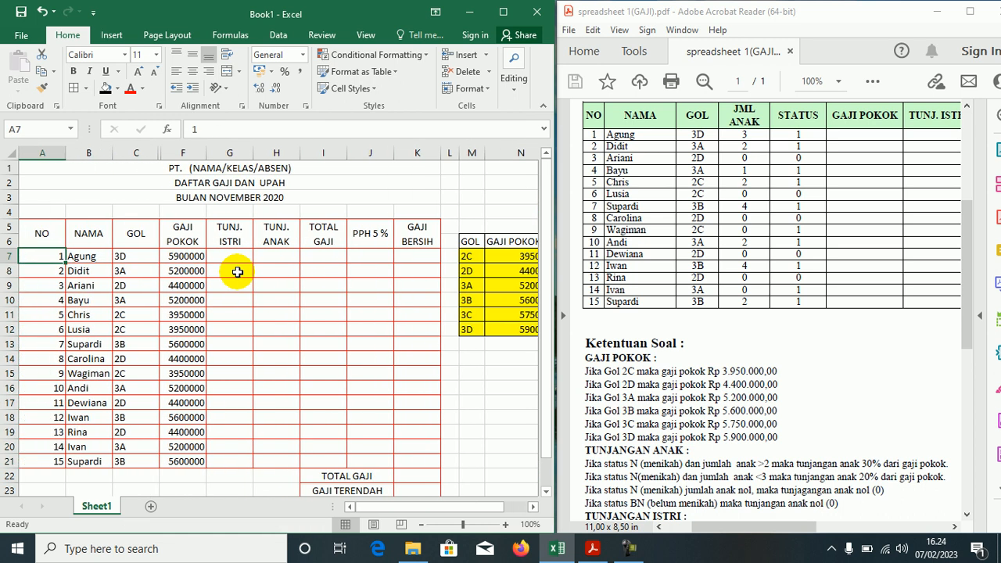
Unhide the JML ANAK and STATUS columns between columns C and F.
click(237, 256)
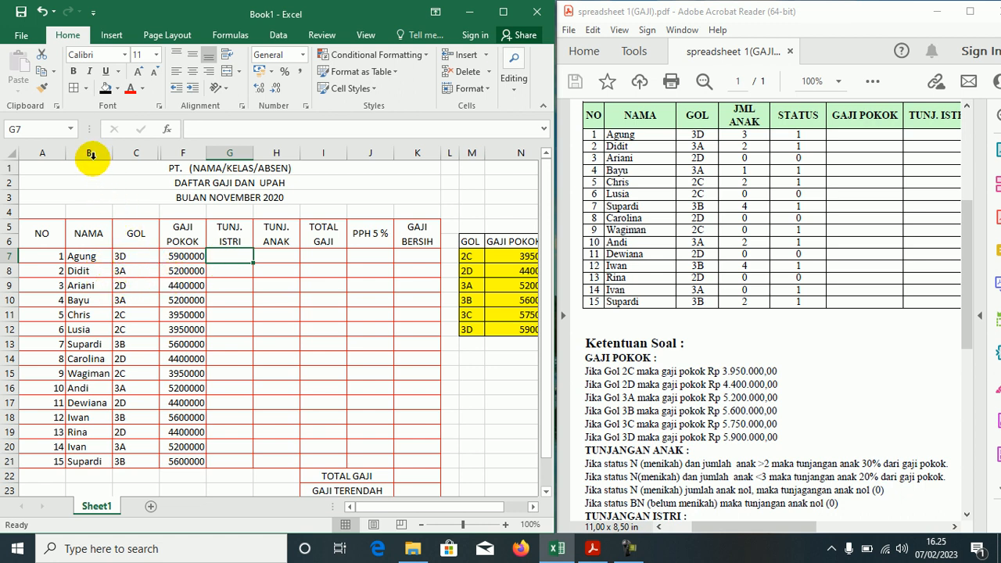
drag(130, 153, 185, 151)
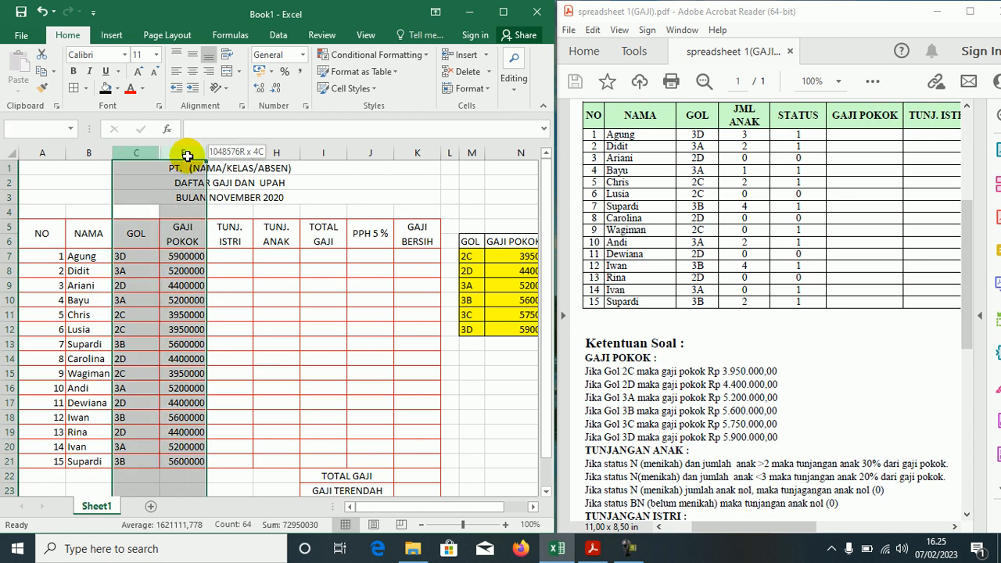
right_click(188, 156)
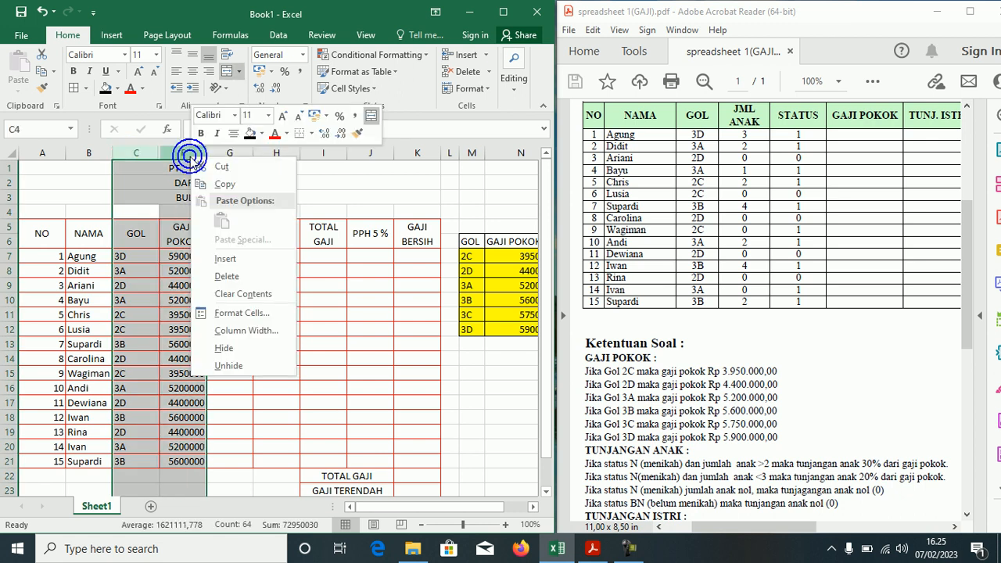
click(235, 366)
click(241, 371)
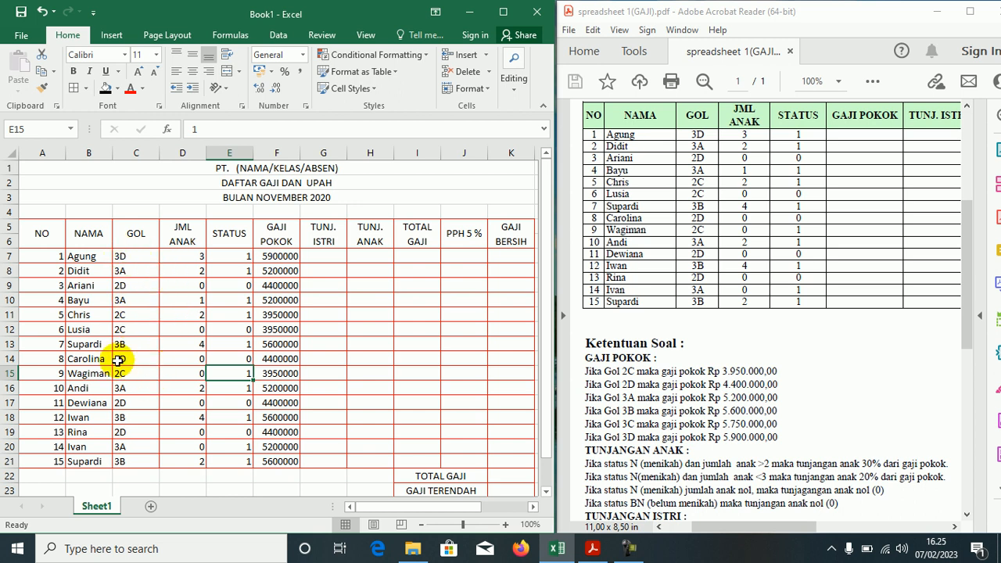
Rename the merged header in G5 to TUNJ. KELUARGA and widen column G to fit the text.
click(320, 234)
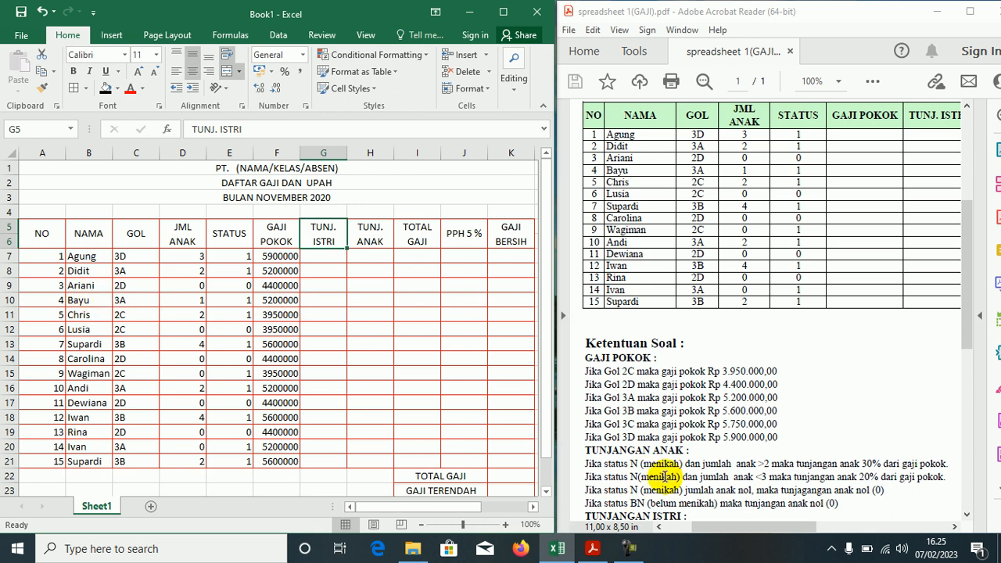
scroll(663, 487, down, 1)
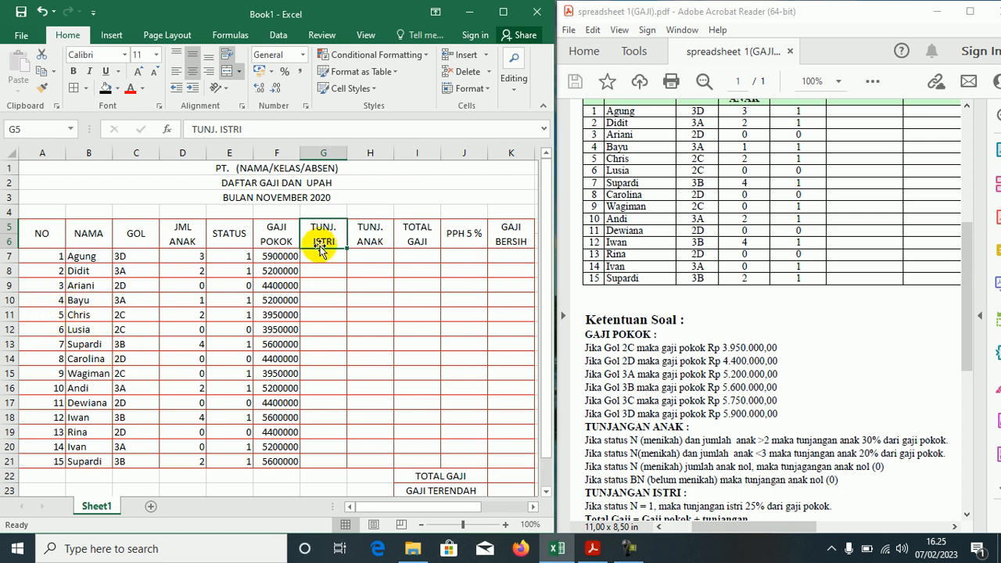
click(257, 131)
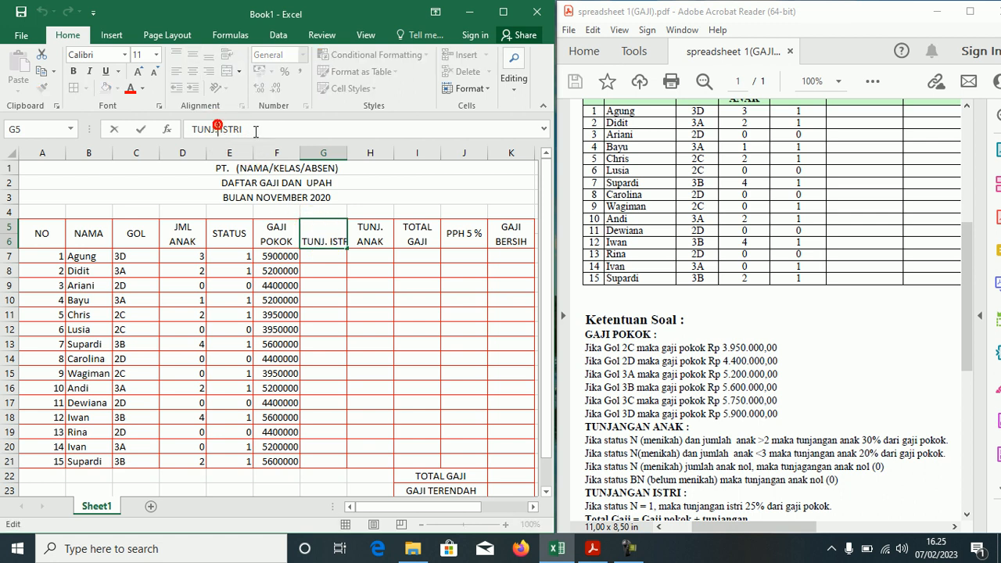
key(shift+Right)
key(shift+Right)
key(shift+Right)
key(shift+Right)
key(shift+Right)
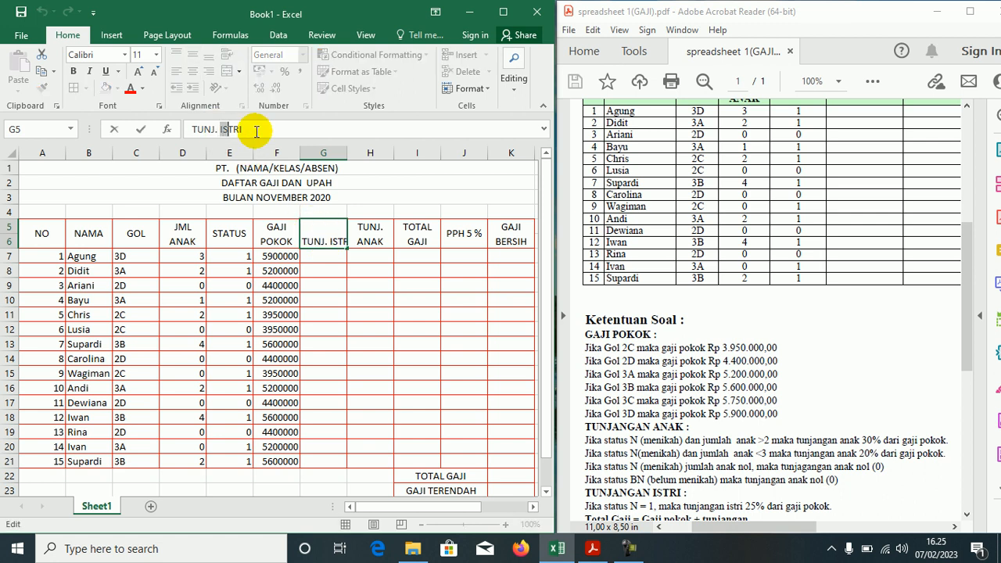
text(K)
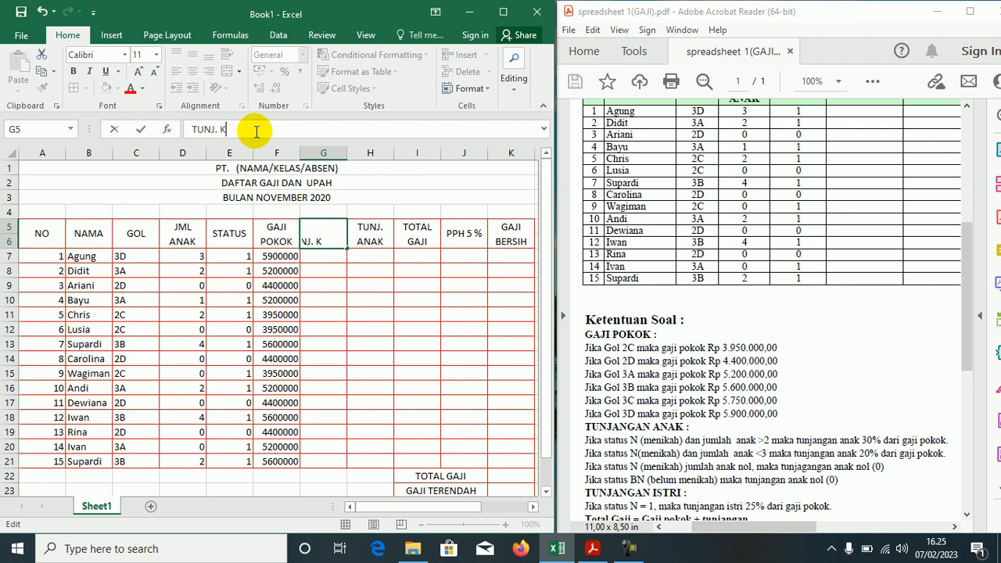
text(ELUARGA)
key(Return)
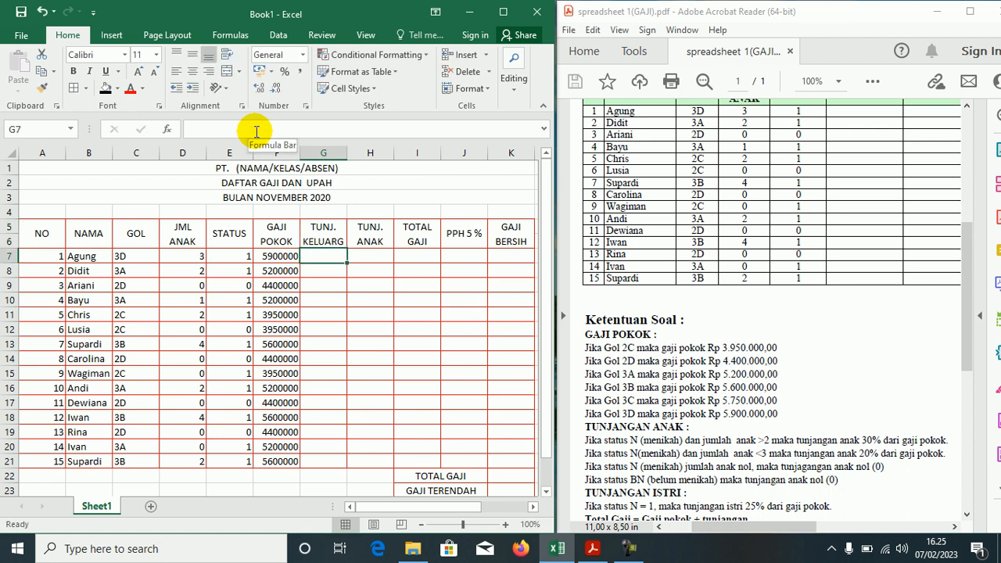
drag(347, 153, 355, 154)
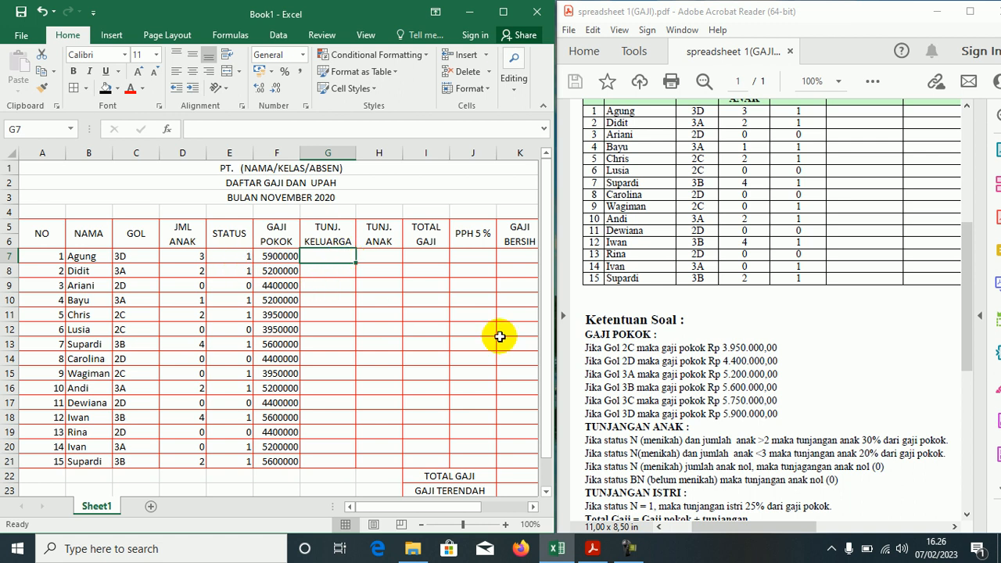
Enter the formula =IF(E7=1;25%*F7;0) in G7 of the TUNJ. KELUARGA column.
text(=IF()
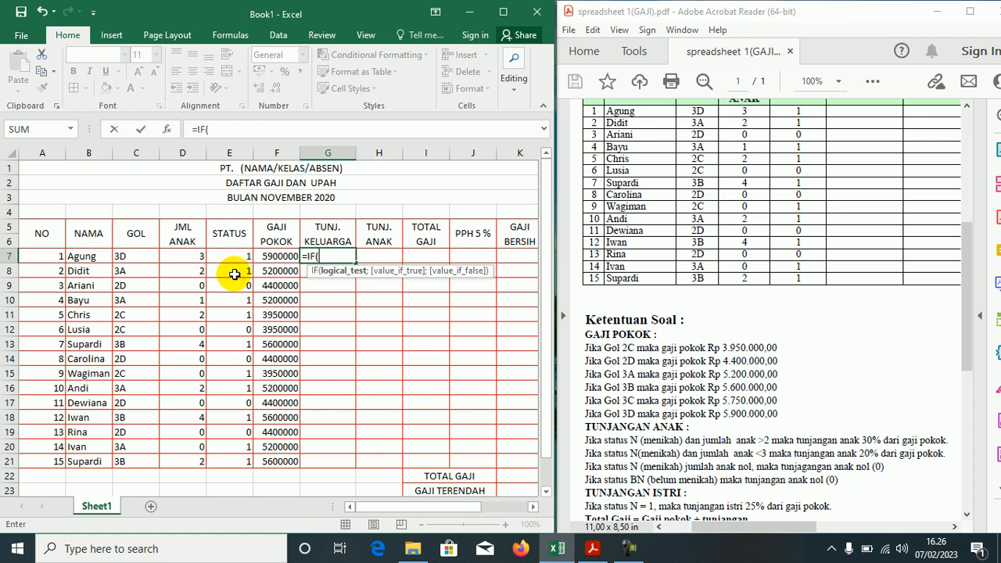
text(E7)
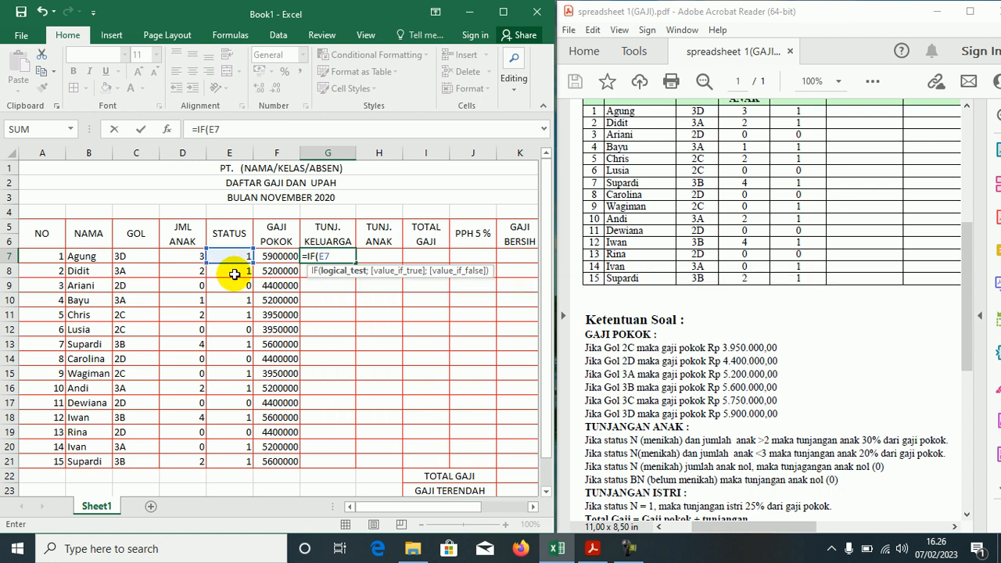
text(=1;25%*F)
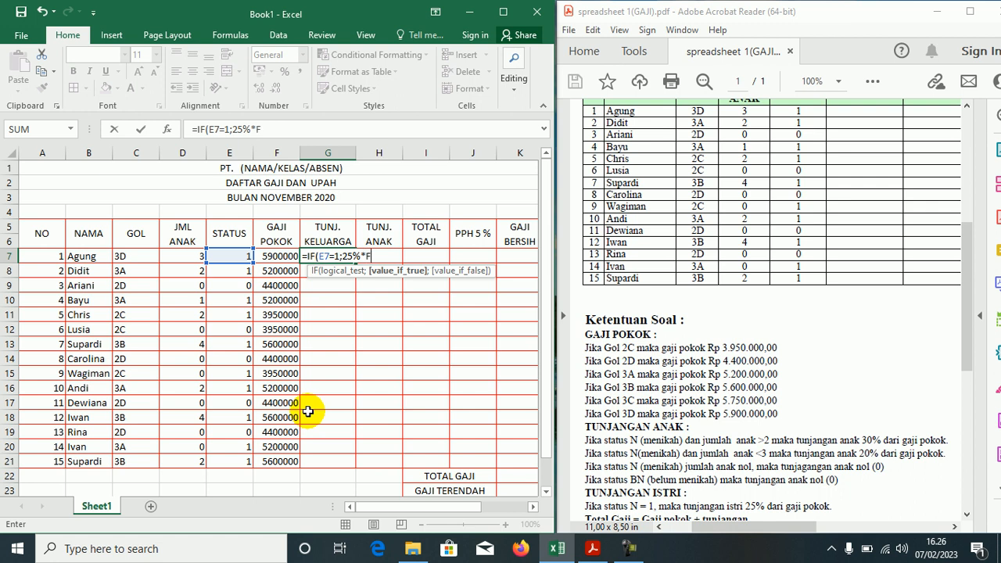
text(7;)
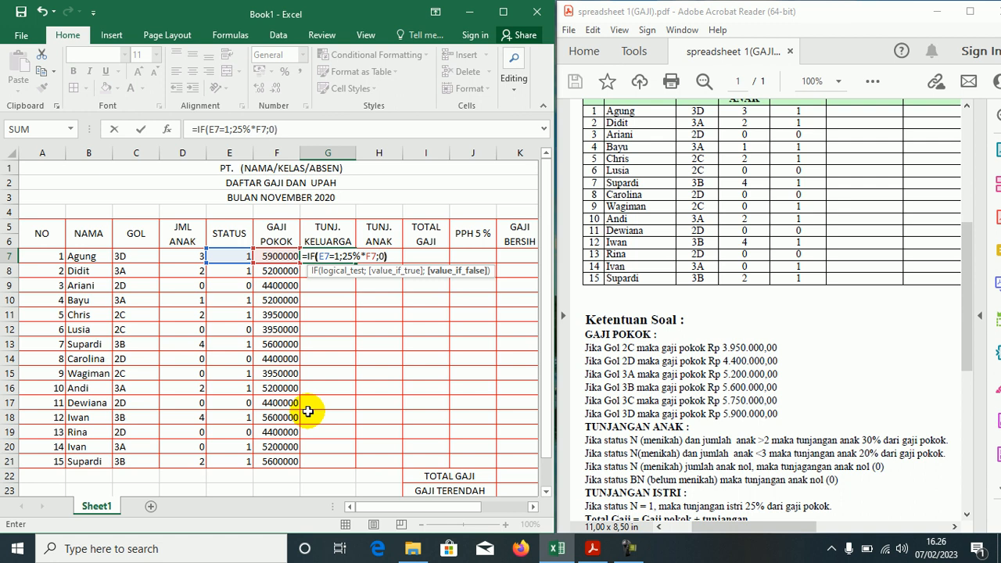
text(0))
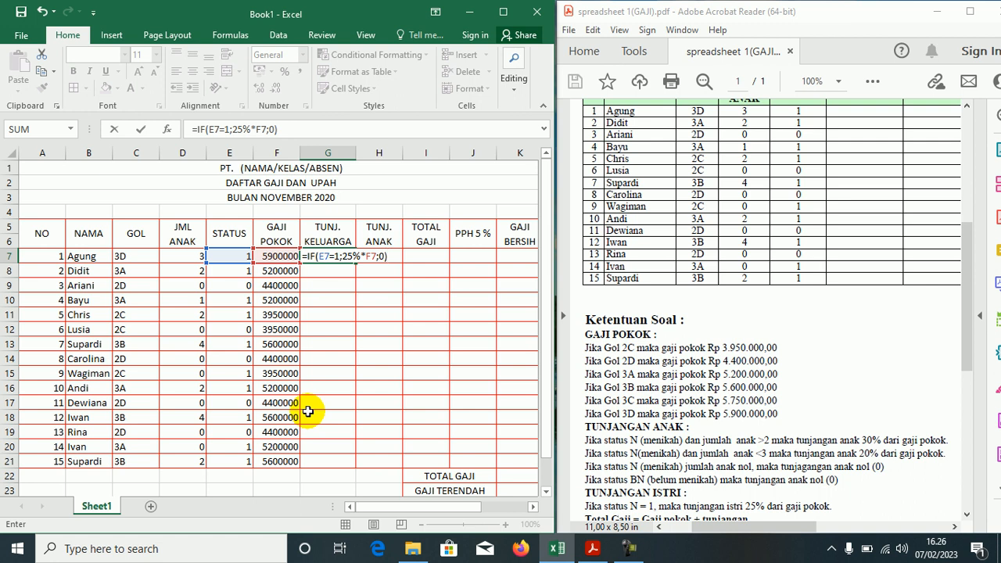
key(Return)
Fill the TUNJ. KELUARGA formula from G7 down through G21.
key(Up)
key(shift+Down)
key(shift+Down)
key(shift+Down)
key(shift+Down)
key(shift+Down)
key(shift+Down)
key(shift+Down)
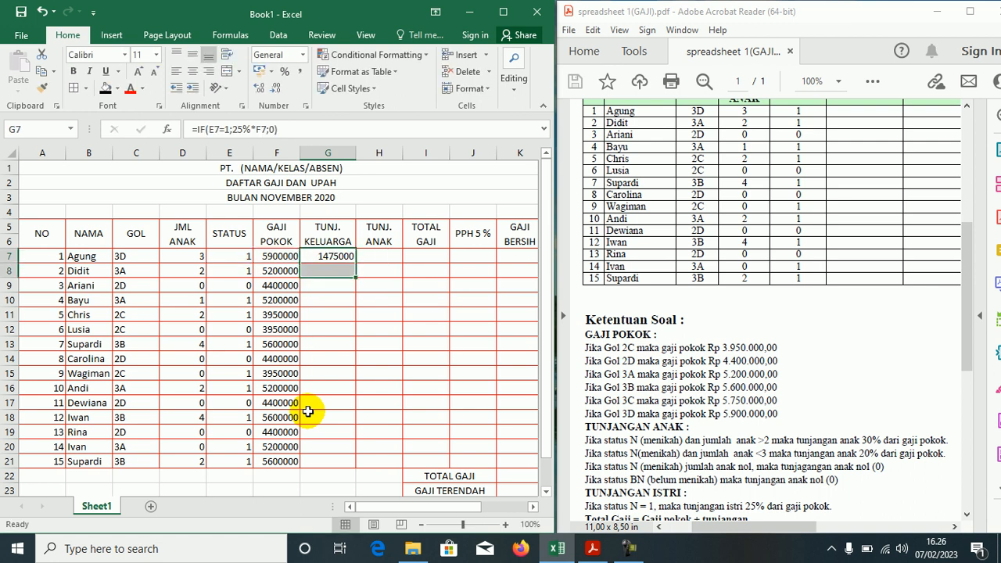
key(shift+Down)
key(shift+Down)
key(shift+Down)
key(shift+Down)
key(shift+Down)
key(shift+Down)
key(shift+Down)
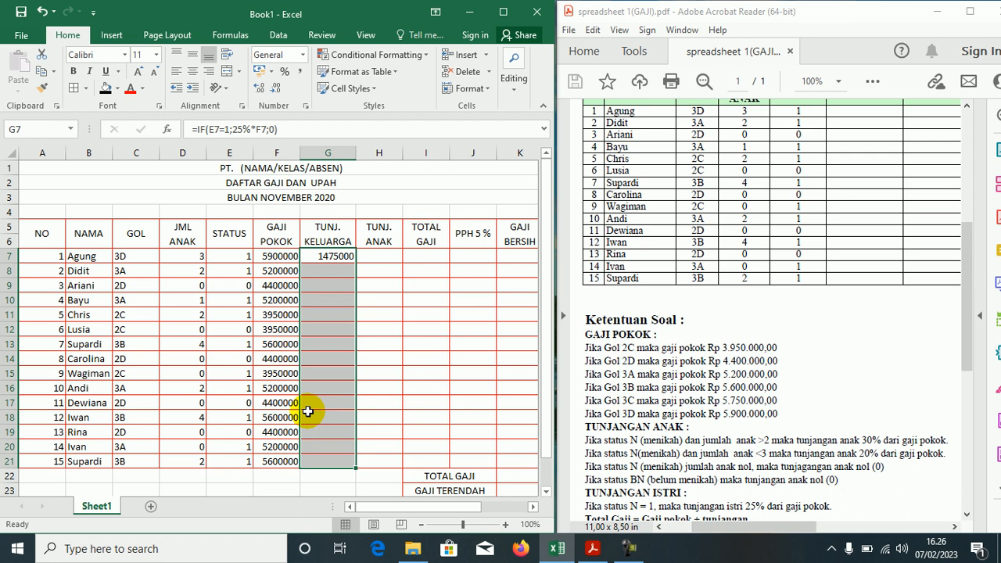
key(ctrl+d)
key(Up)
key(Down)
key(Down)
key(Down)
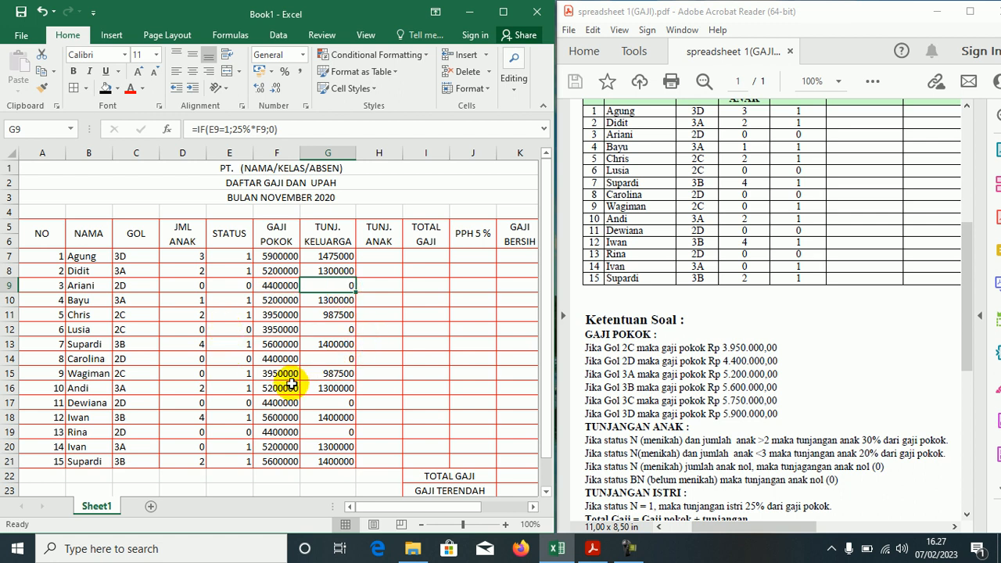
Compare the IF formulas in G7 and F7, checking how numeric and text criteria are written.
click(324, 258)
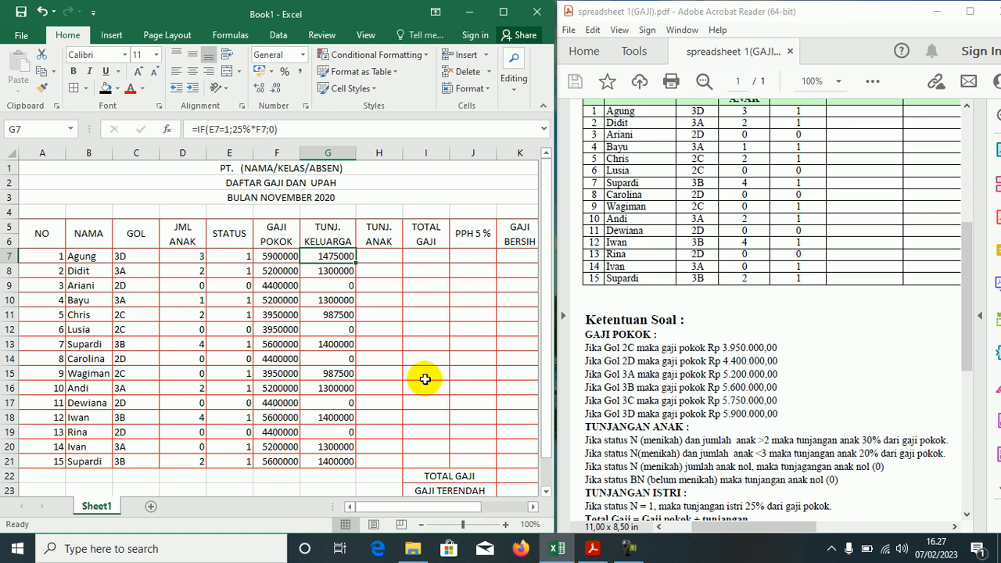
key(F2)
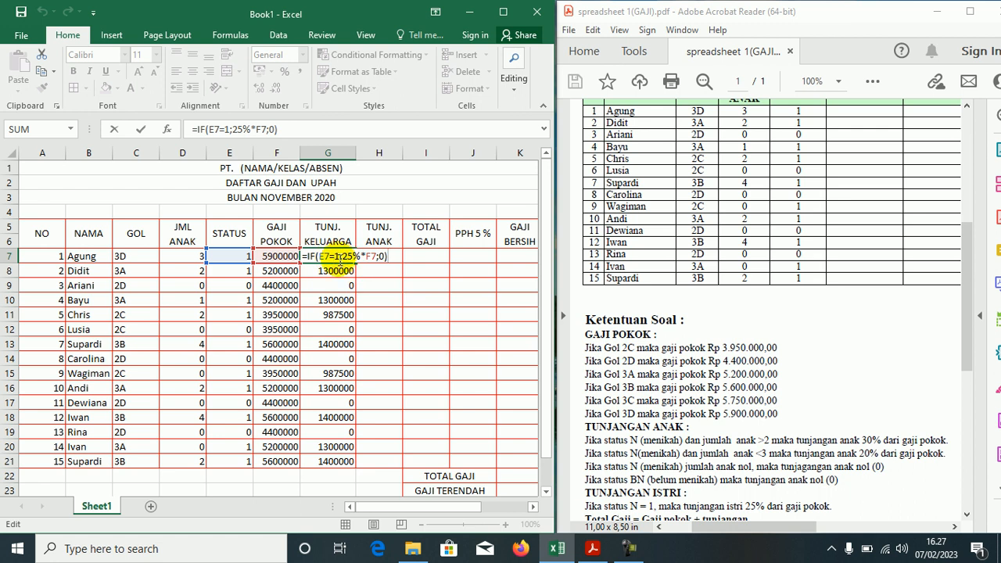
key(Return)
key(Up)
key(Left)
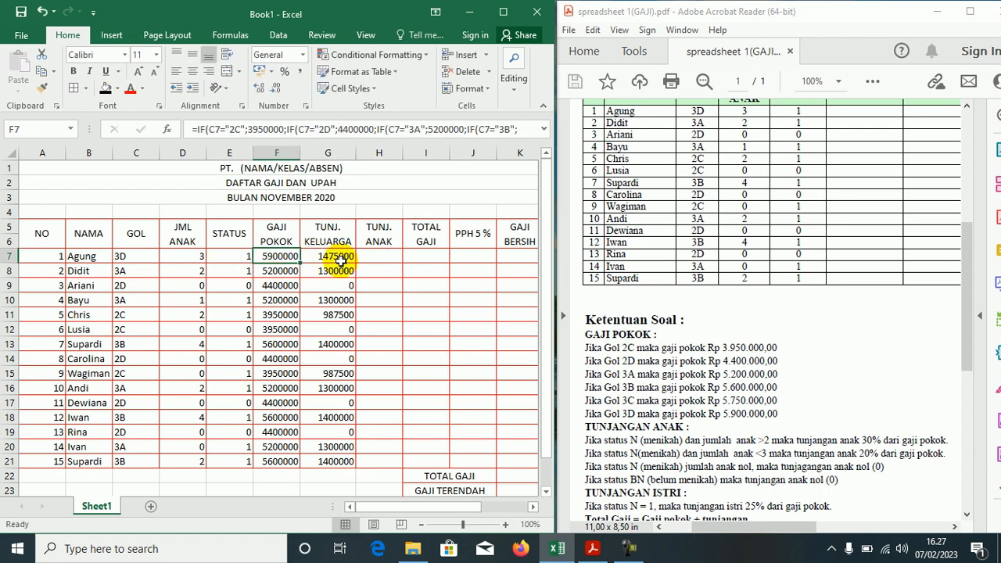
key(F2)
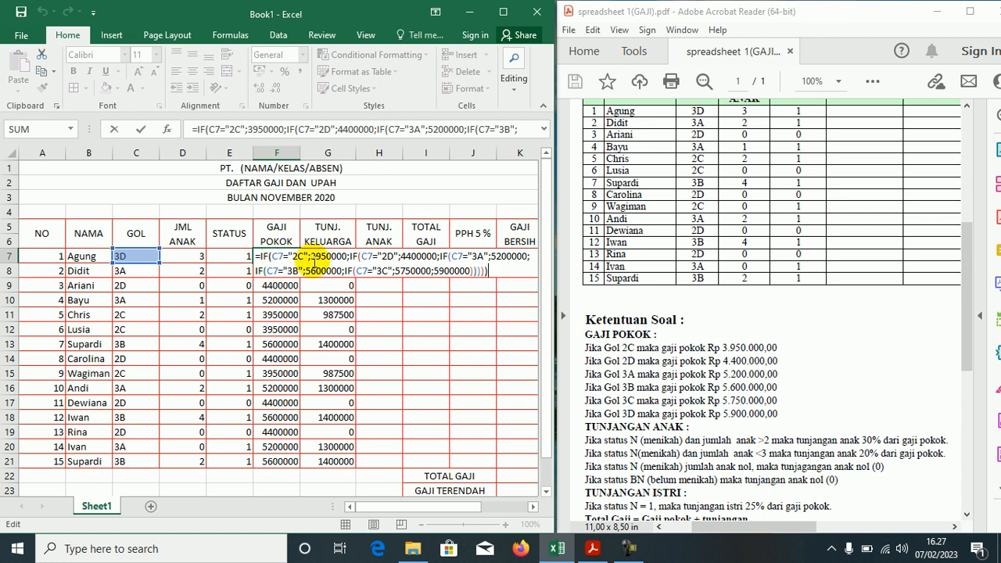
click(296, 258)
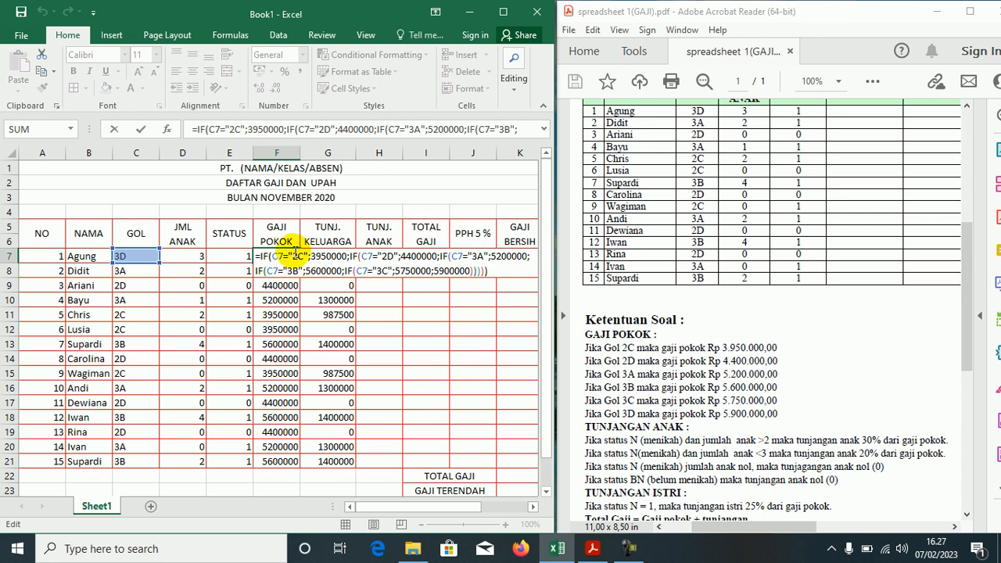
key(Return)
key(Up)
key(Right)
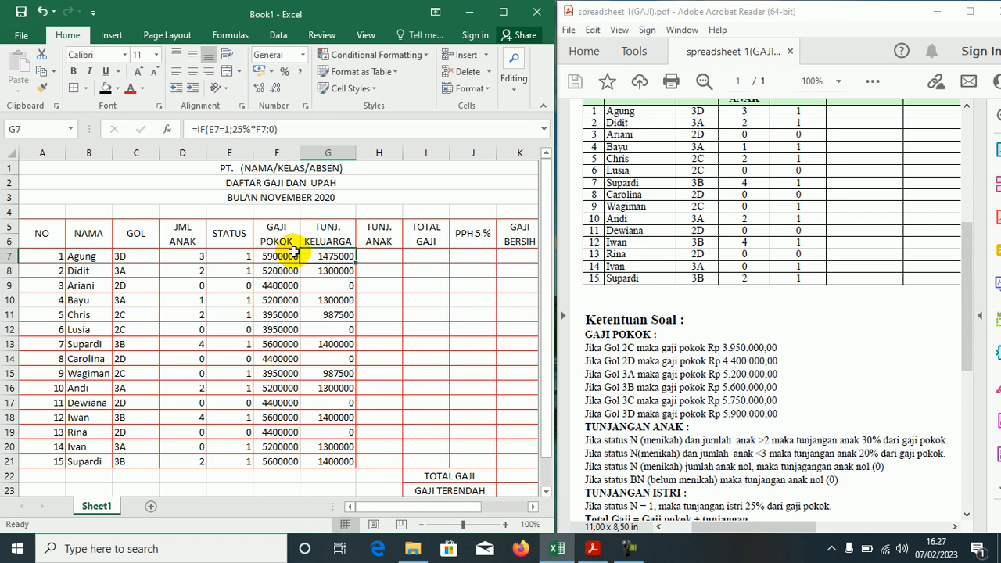
key(F2)
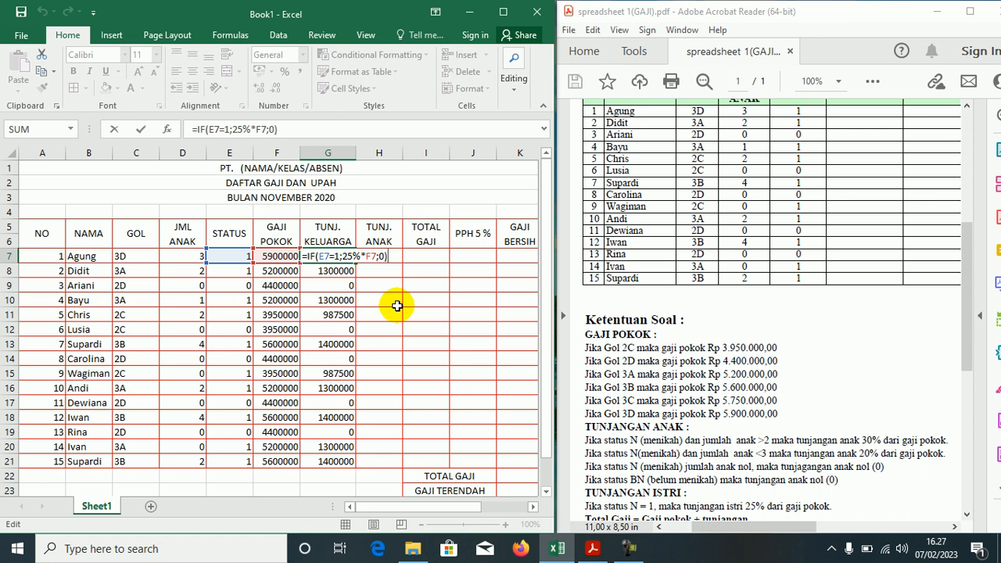
key(Return)
Re-enter the STATUS values in E7:E9 as text using a leading apostrophe: '1, '1 and '0.
key(Up)
key(Left)
key(Left)
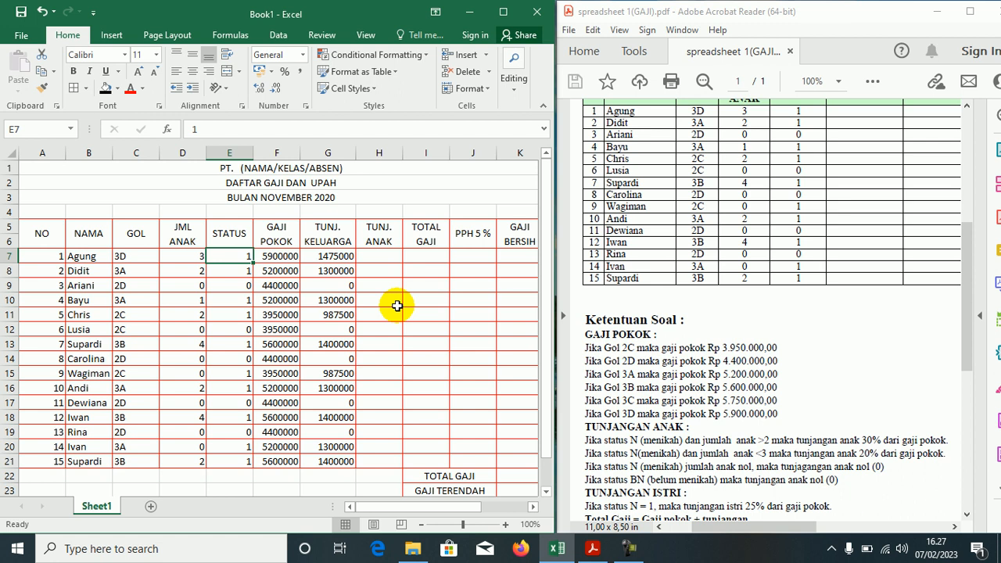
text(')
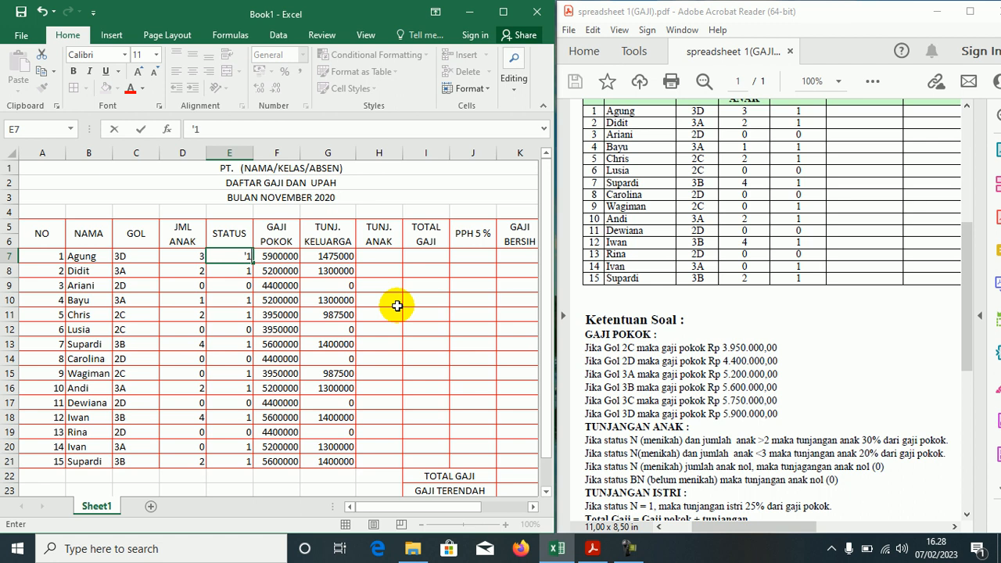
key(Return)
text(')
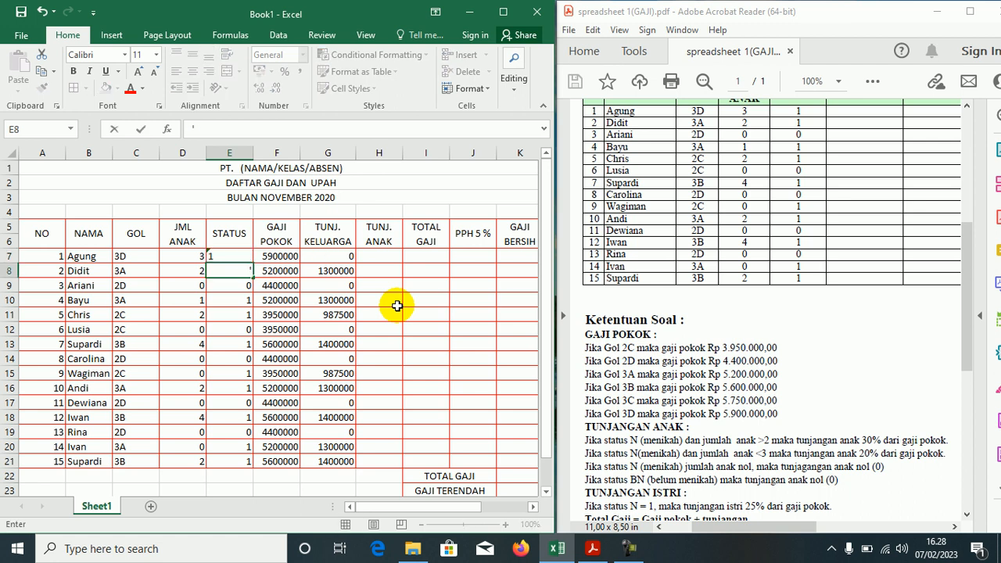
text(1)
key(Return)
text(')
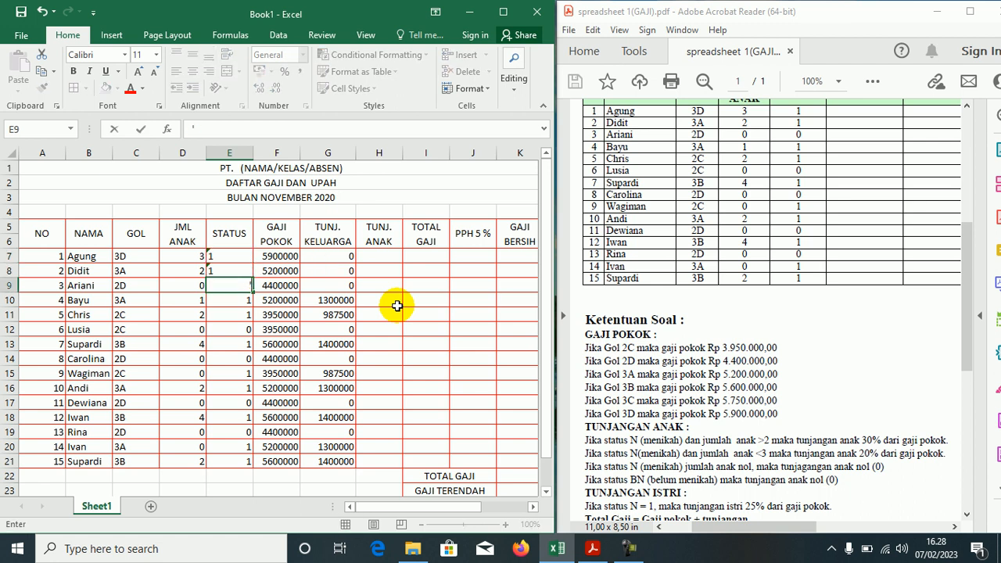
text(0)
key(Return)
key(Up)
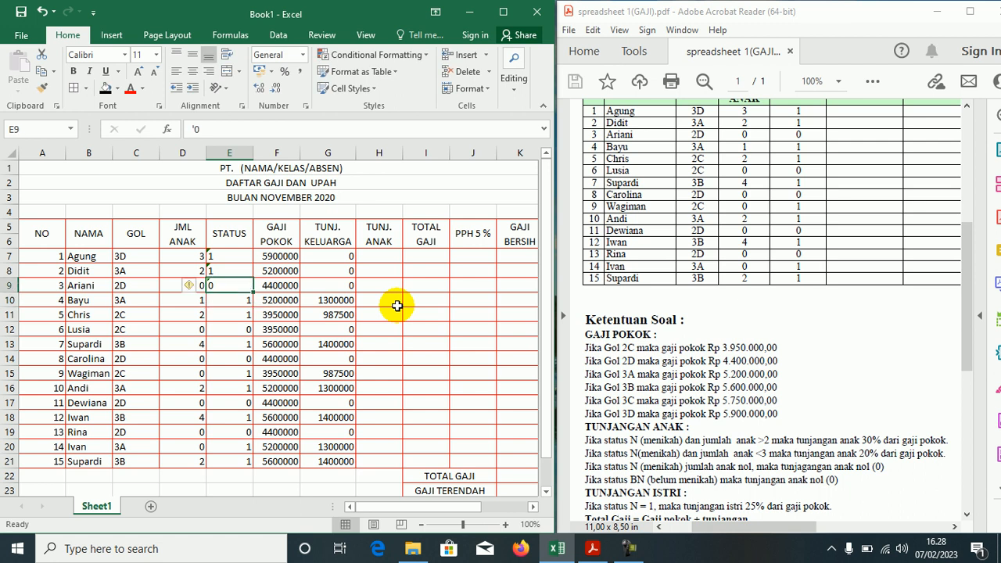
Put quotation marks around the 1 in G7's condition so the formula is =IF(E7="1";25%*F7;0).
click(328, 256)
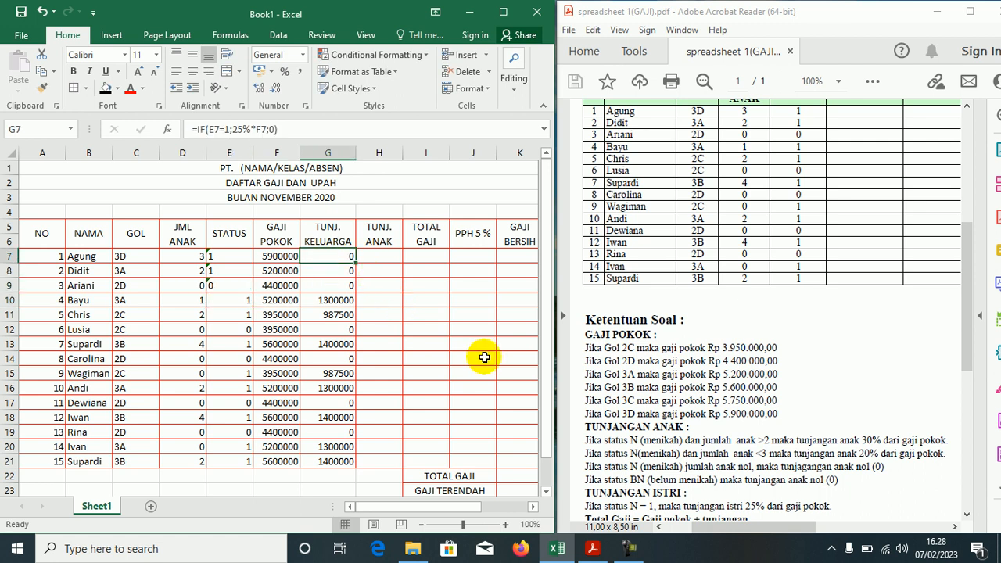
key(F2)
key(Left)
key(Left)
key(Left)
key(Left)
key(Left)
key(Left)
key(Left)
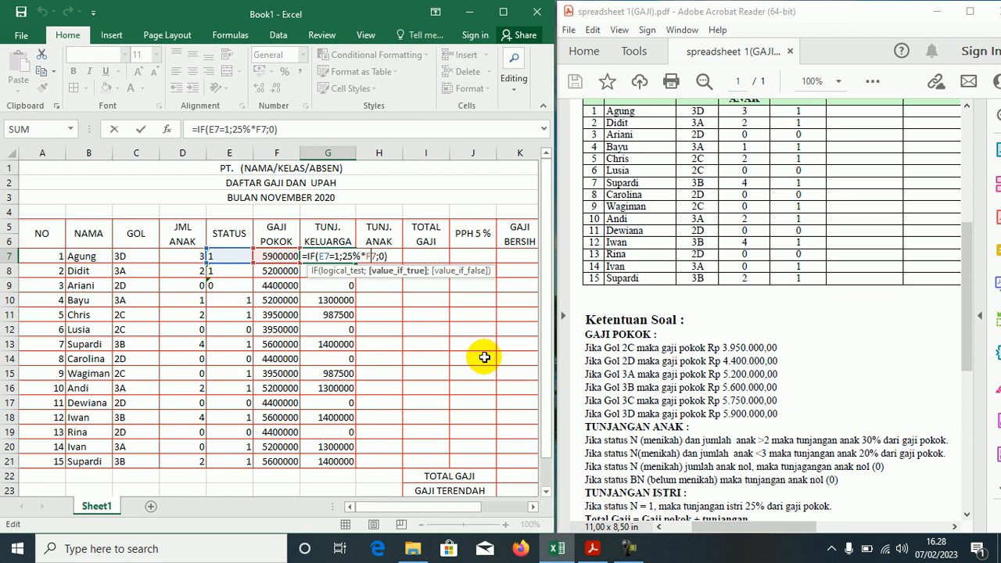
key(Left)
key(Left)
text(")
key(Right)
text(")
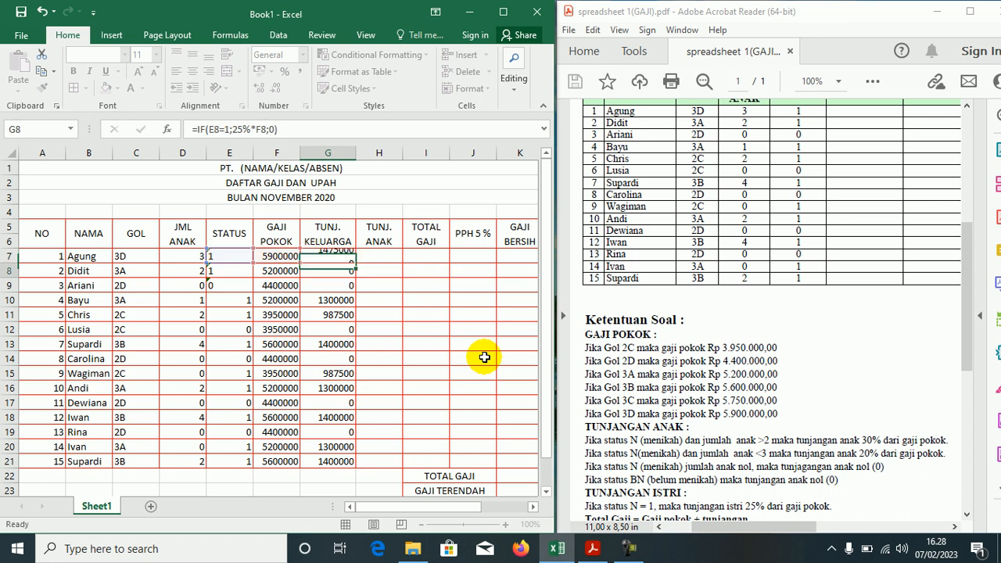
key(Return)
Fill the text-comparison formula from G7 down to G9.
key(Up)
key(shift+Down)
key(shift+Down)
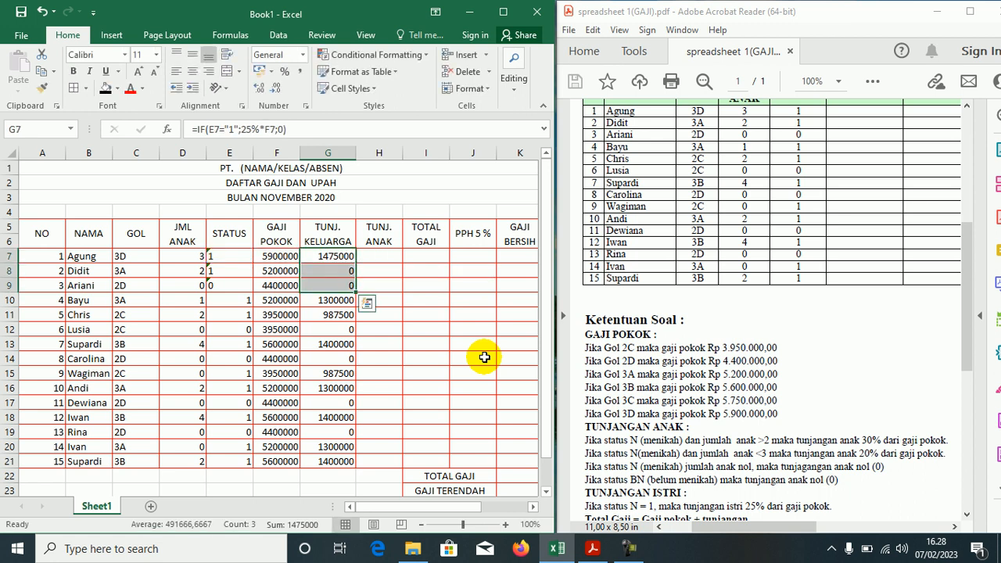
key(ctrl+d)
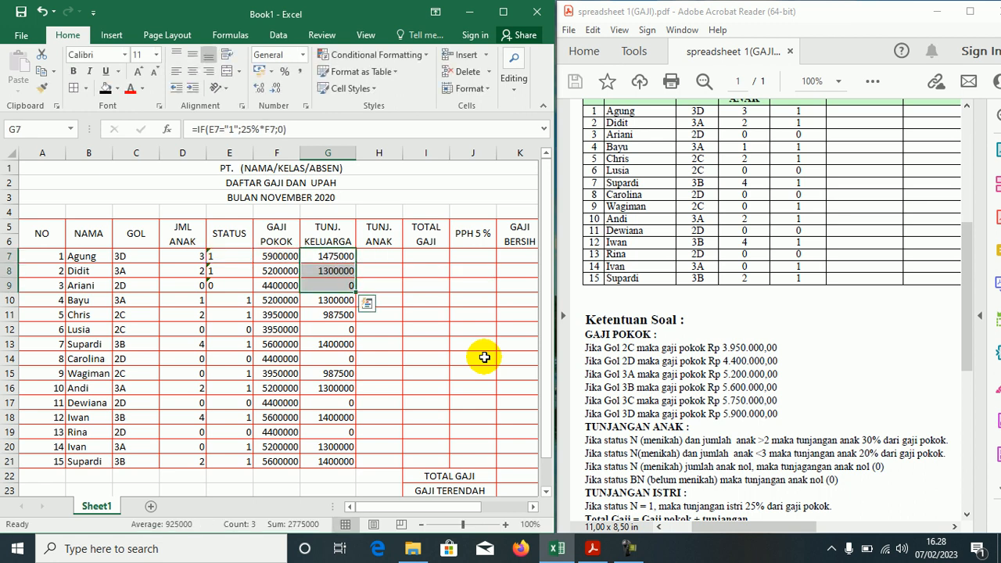
Replace the text STATUS values in E7:E9 with the plain numbers 1, 1 and 0.
key(Left)
key(Left)
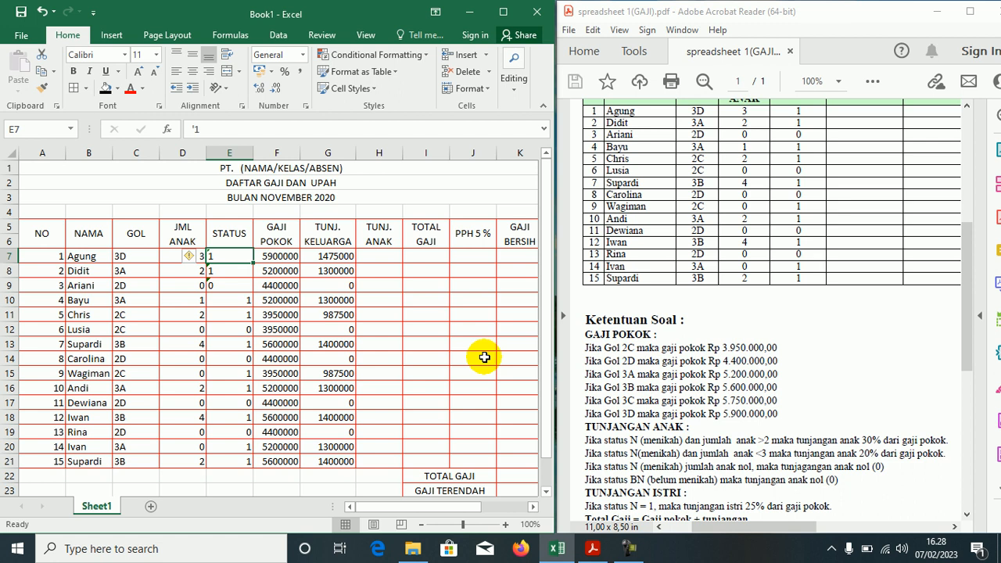
text(1)
key(Return)
text(1)
key(Return)
text(0)
key(Up)
key(Up)
key(Down)
key(Down)
key(Up)
key(Up)
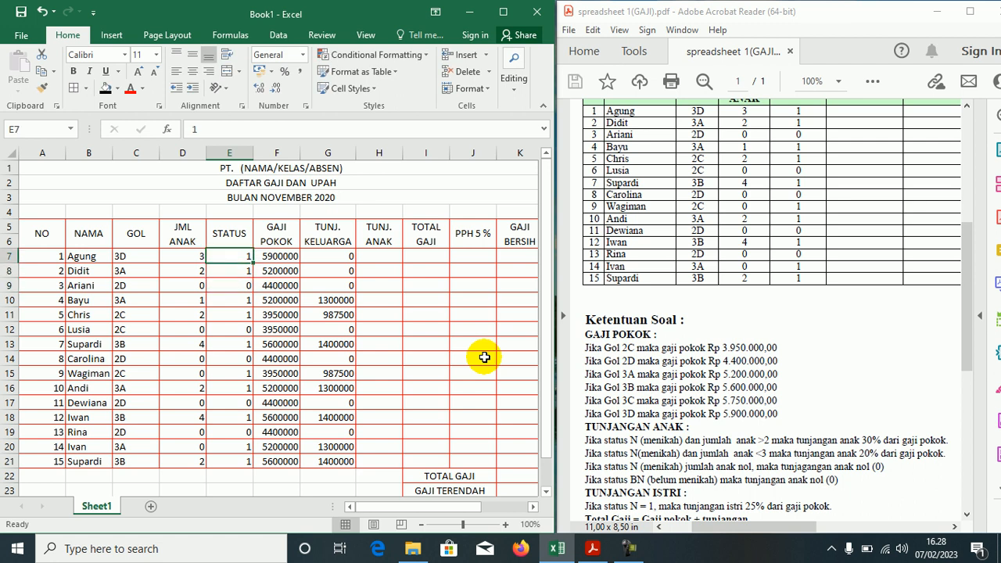
Remove the quotation marks from G7's condition so the formula is =IF(E7=1;25%*F7;0).
key(Right)
key(Right)
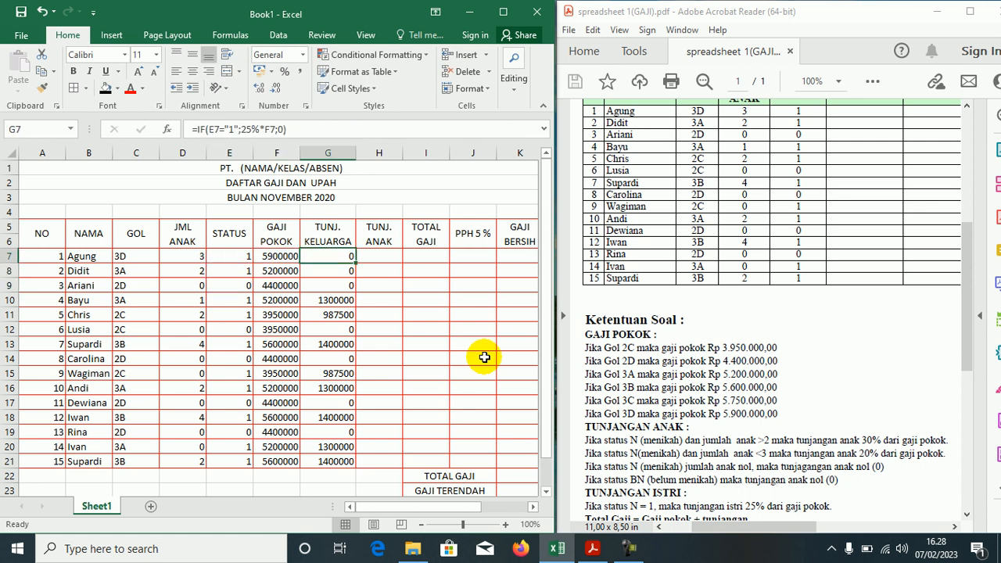
key(F2)
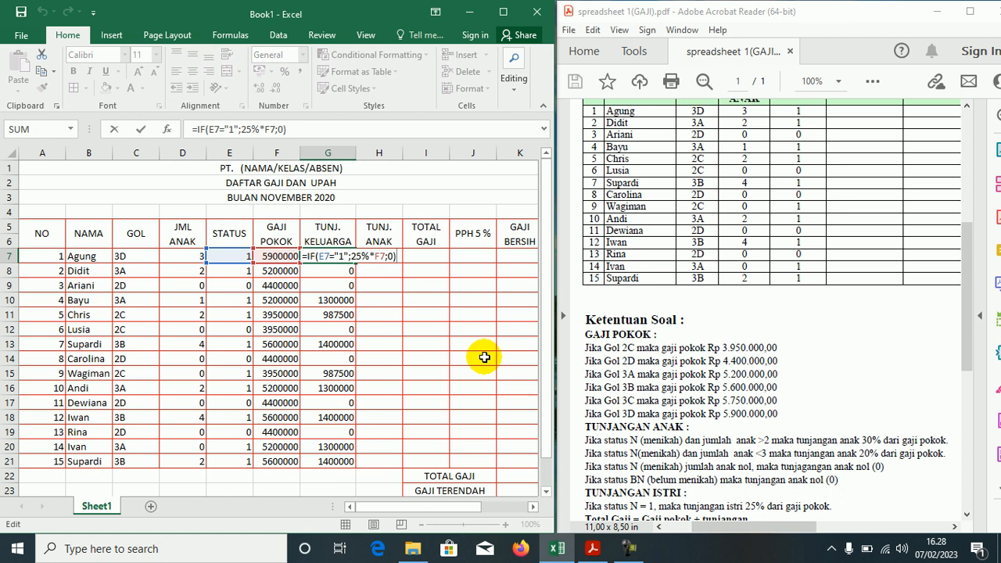
key(Left)
key(Left)
key(Left)
key(Left)
key(Left)
key(Left)
key(Left)
key(Left)
key(Left)
key(Left)
key(Left)
key(Left)
key(Left)
key(Left)
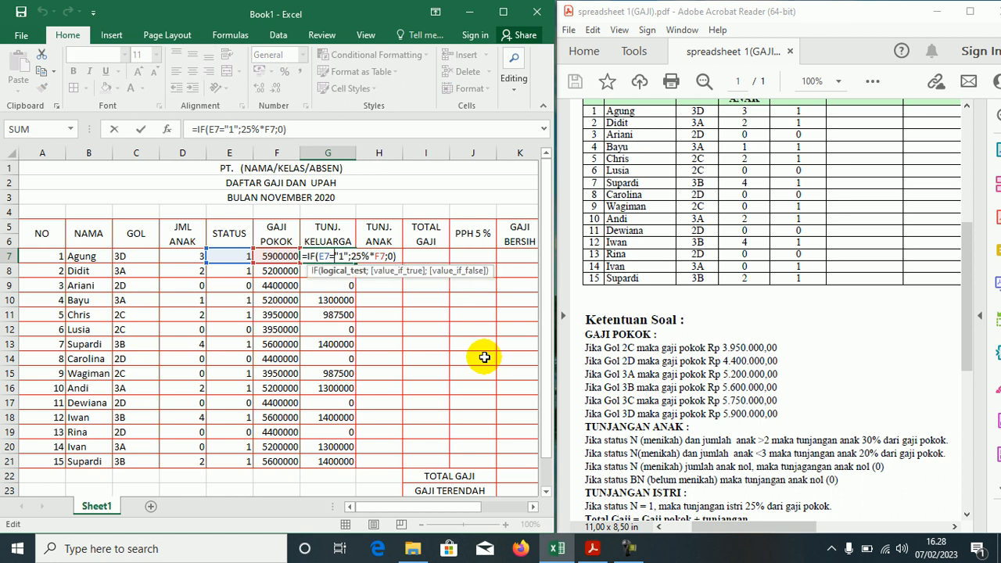
key(Delete)
key(Right)
key(Delete)
key(Return)
Convert the STATUS value in E7 to text by prefixing the 1 with an apostrophe.
key(Up)
key(Left)
key(Left)
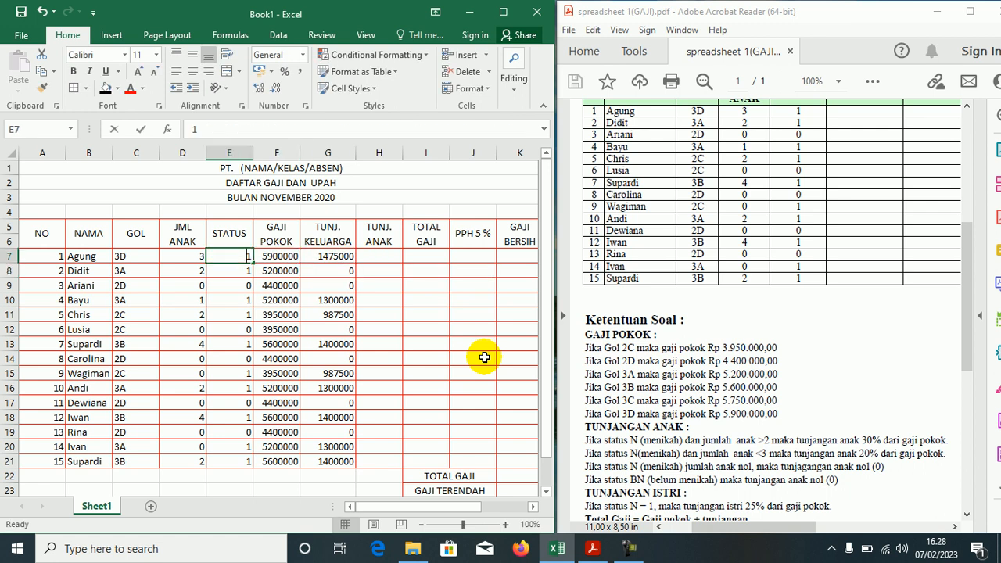
key(Left)
text(')
key(Tab)
key(Right)
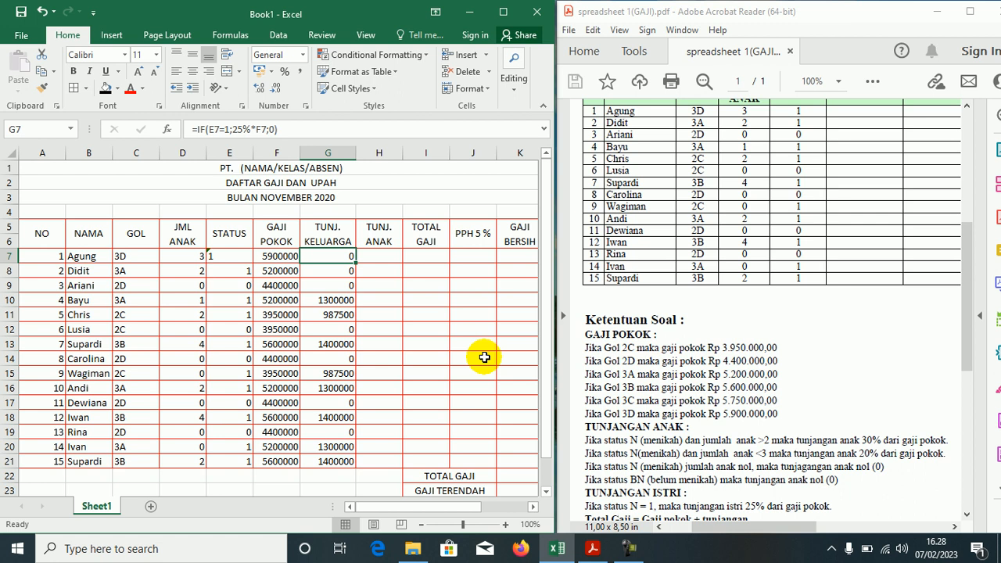
Edit the formula in G7 to compare with text again: =IF(E7="1";25%*F7;0).
key(F2)
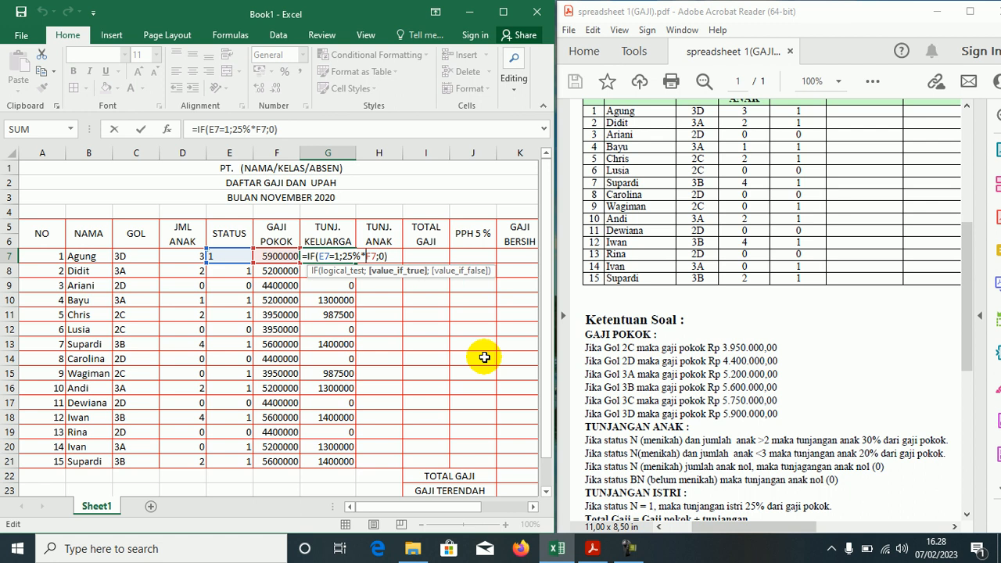
key(Left)
key(Left)
key(Left)
key(Left)
text(")
key(Right)
text(")
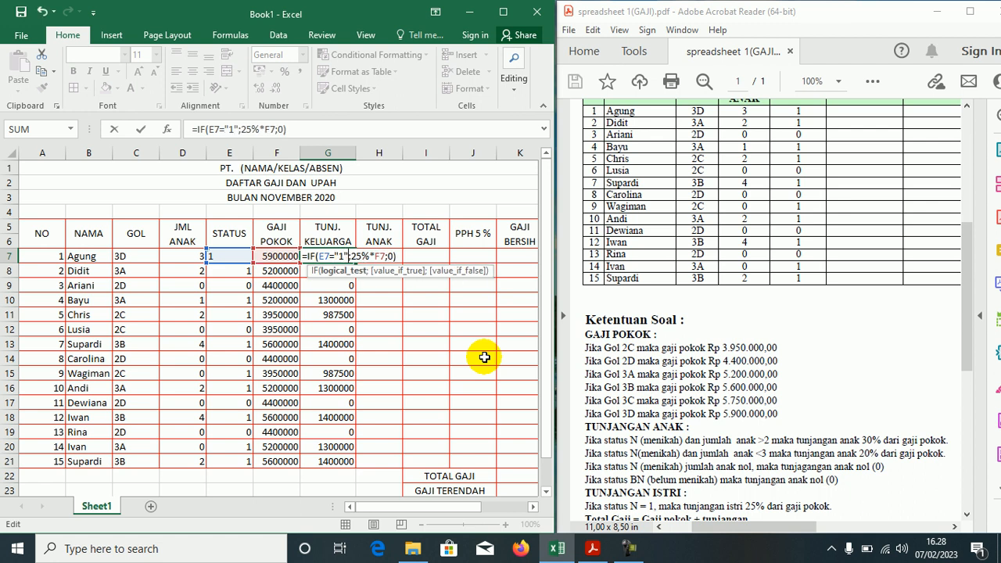
key(Return)
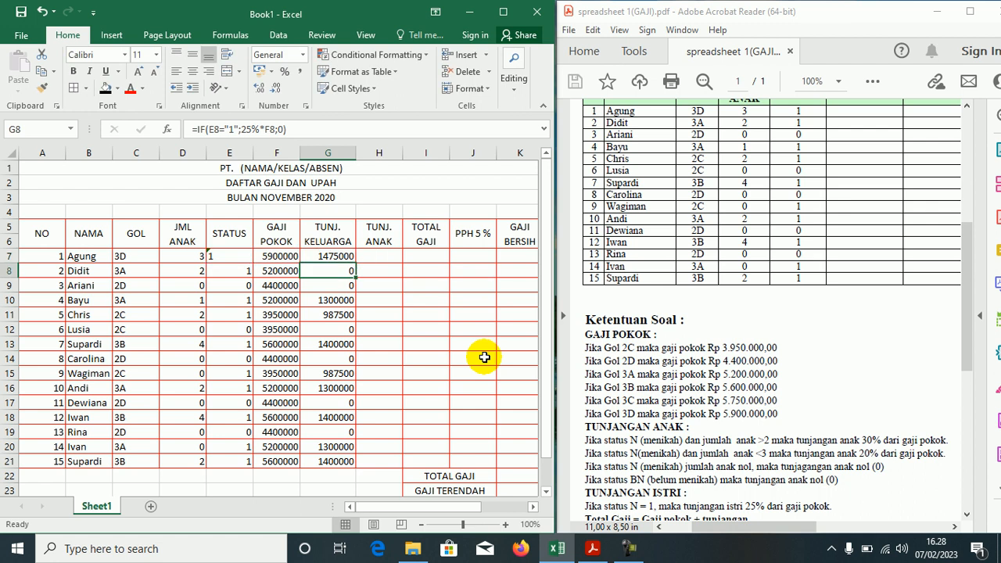
Undo the trial STATUS and formula edits, redoing as needed to restore plain numbers in E7:E9 and the matching TUNJ. KELUARGA formulas.
key(Up)
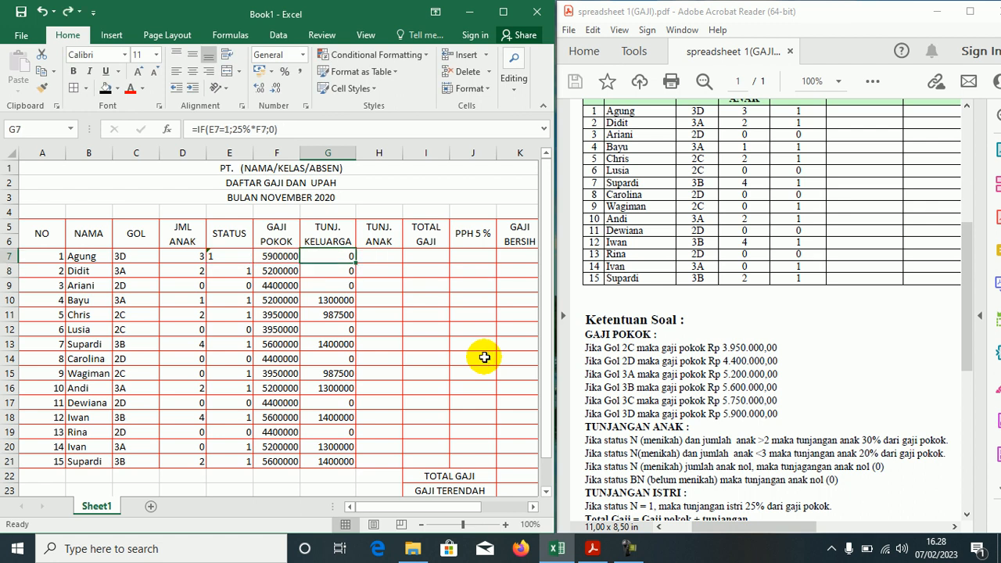
key(Left)
key(Left)
key(ctrl+z)
key(ctrl+z)
key(ctrl+z)
key(ctrl+z)
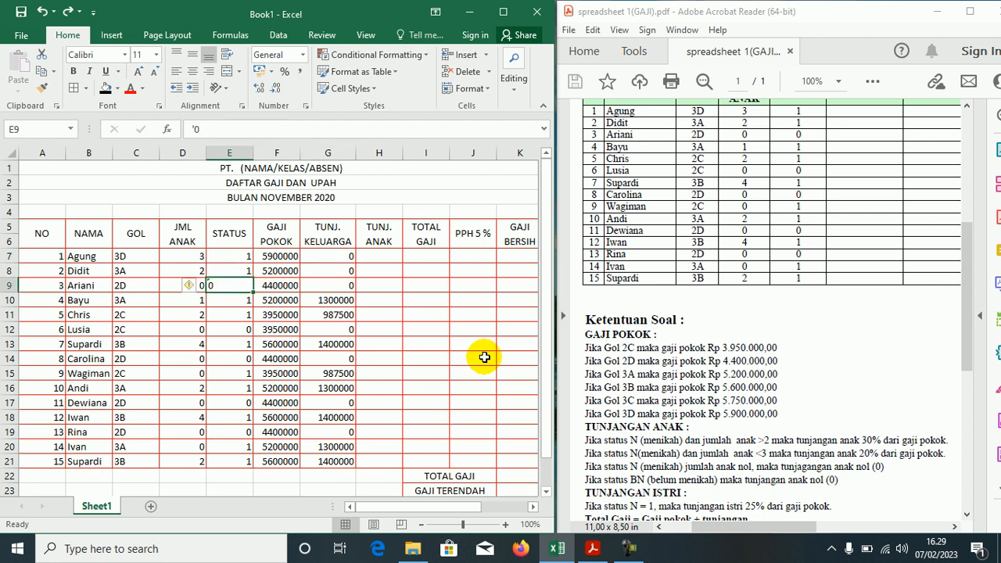
key(ctrl+z)
key(ctrl+z)
key(ctrl+z)
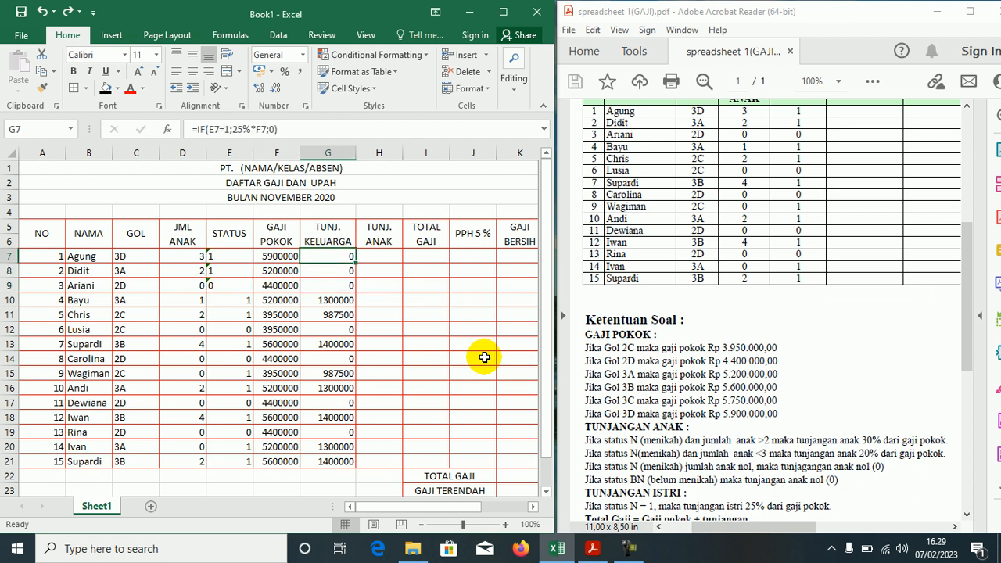
key(ctrl+y)
key(ctrl+y)
key(ctrl+y)
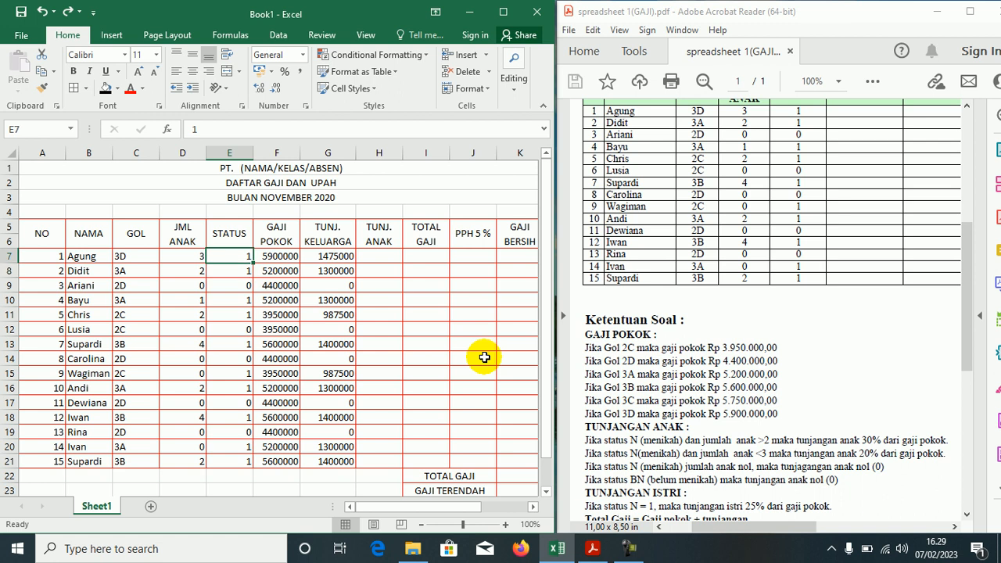
Switch to the assignment PDF in Adobe Acrobat Reader, zoom it to 125%, and read the TUNJANGAN ANAK rules for the H column.
key(Right)
key(Right)
key(Right)
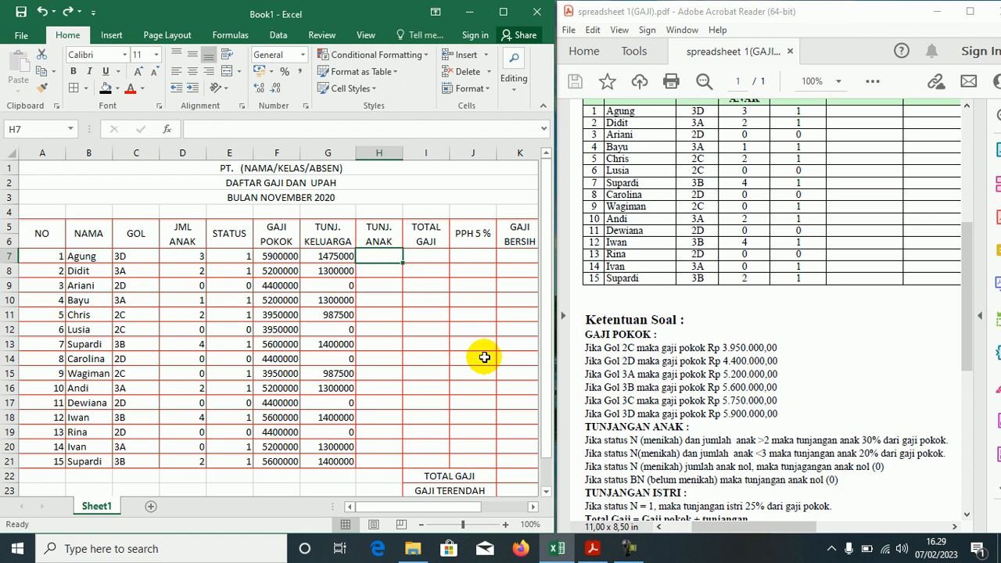
click(669, 420)
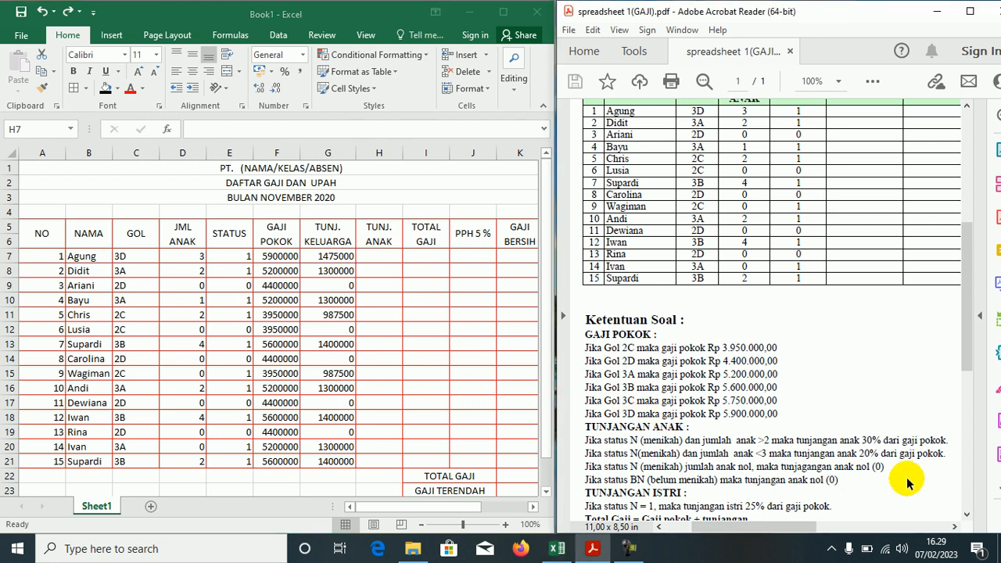
click(968, 517)
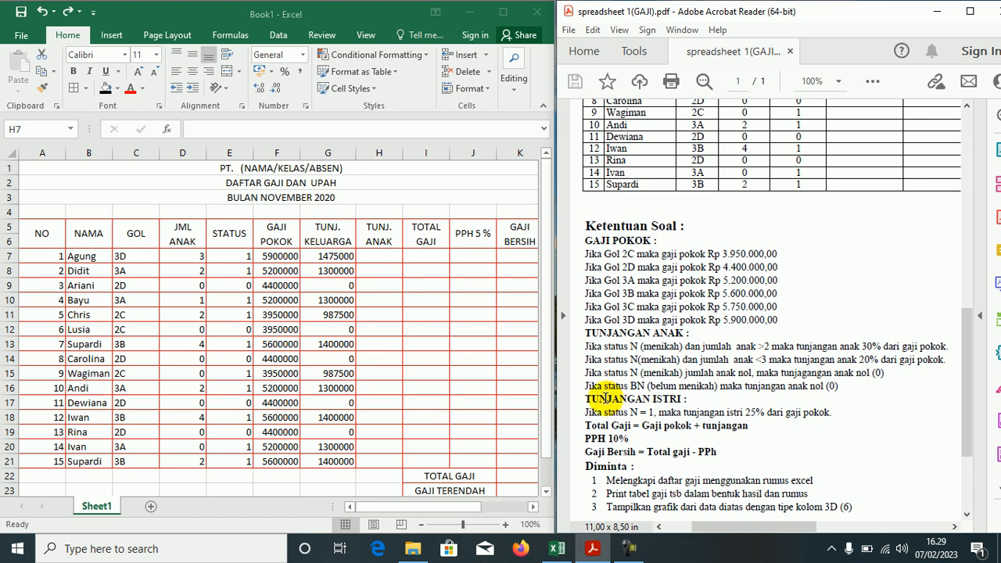
click(608, 374)
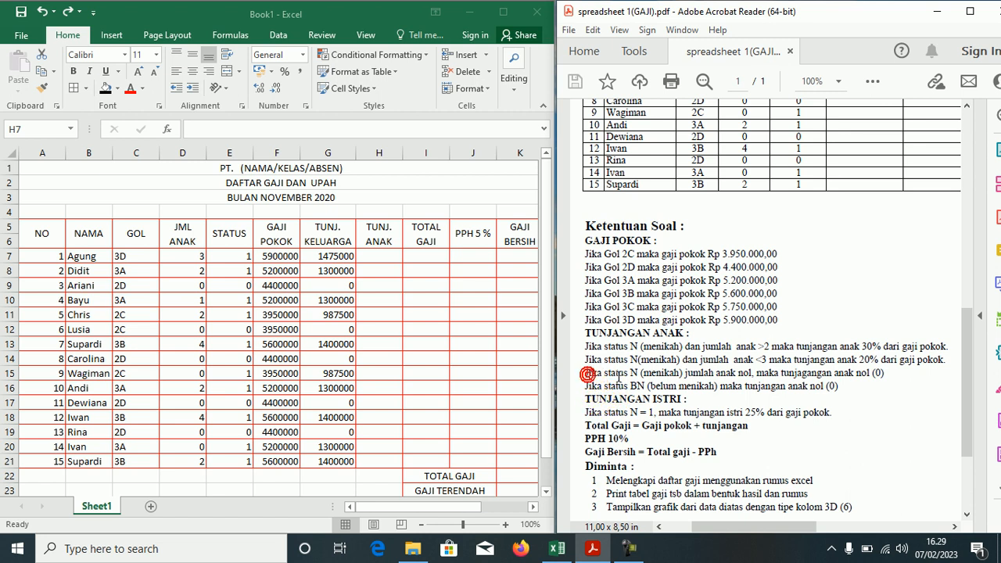
click(840, 388)
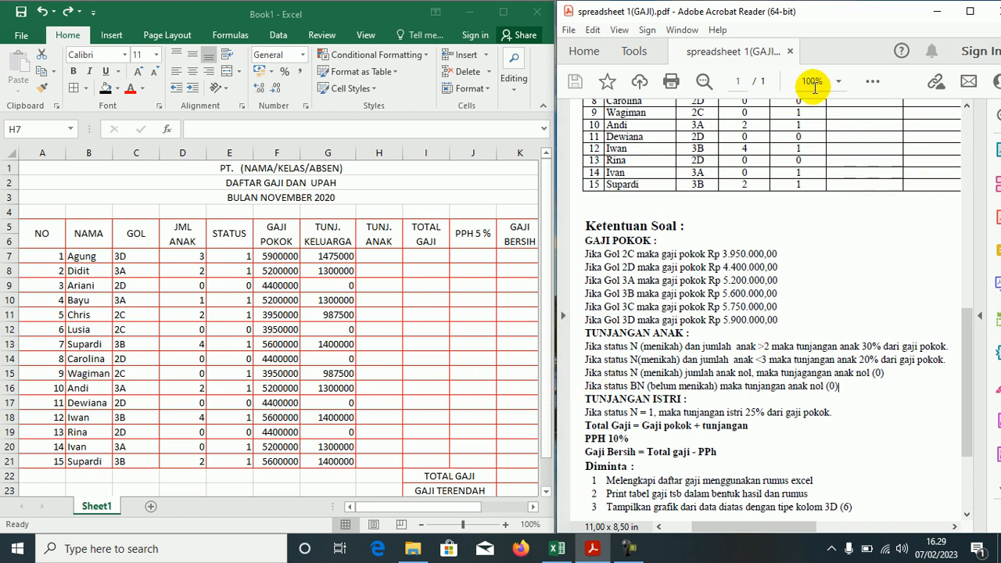
click(840, 81)
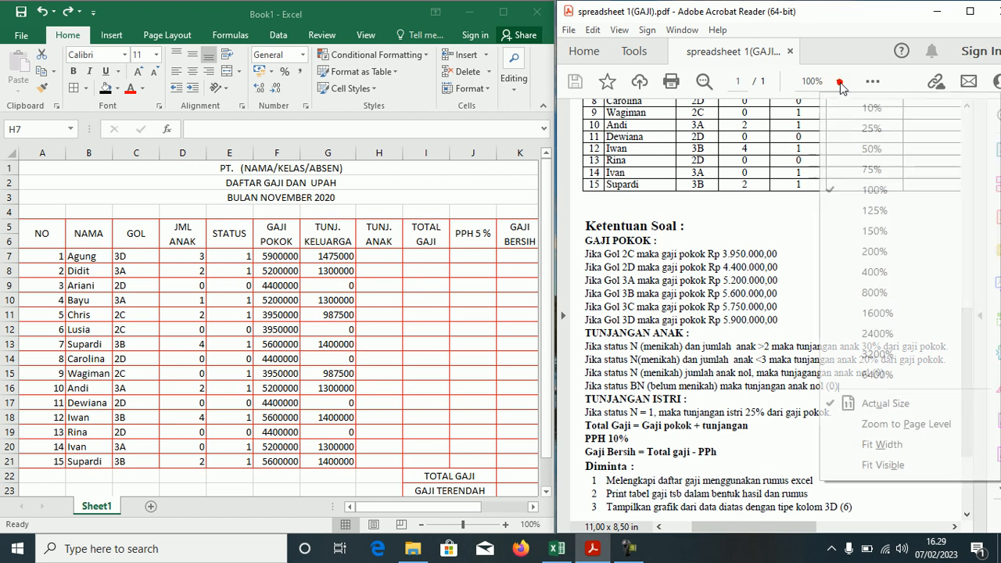
click(858, 209)
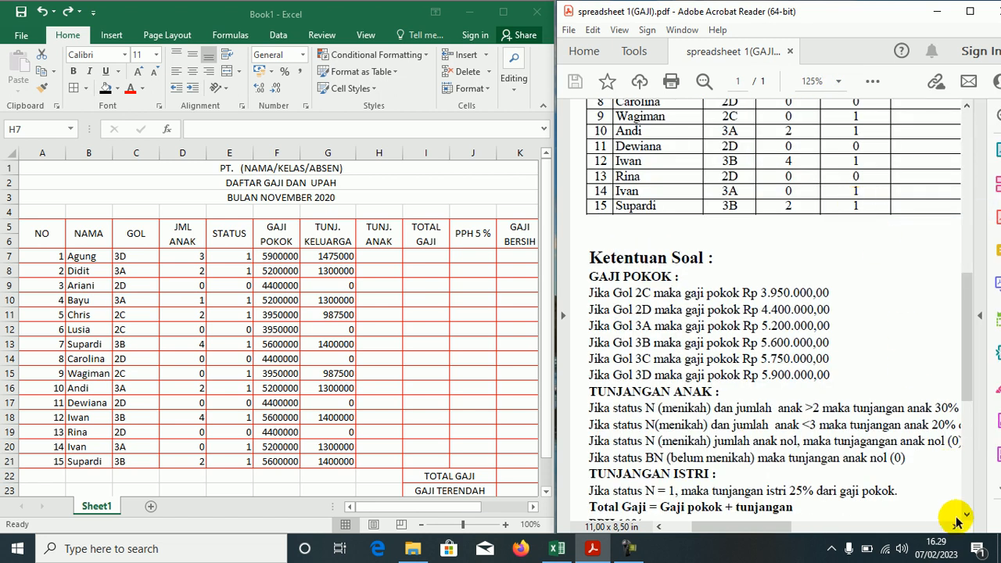
click(968, 514)
click(967, 514)
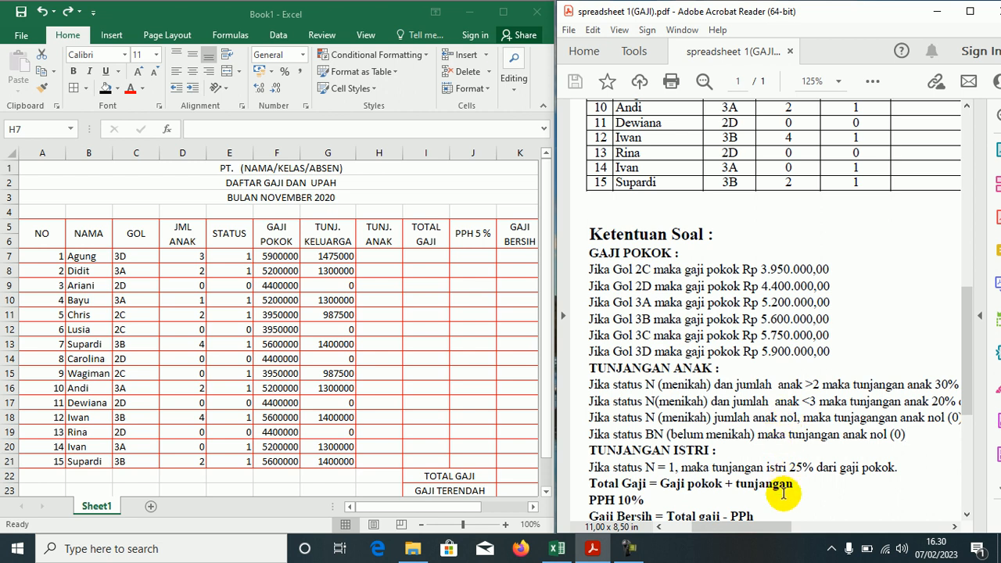
mouse_move(786, 527)
mouse_down()
mouse_move(814, 524)
mouse_move(780, 529)
mouse_up()
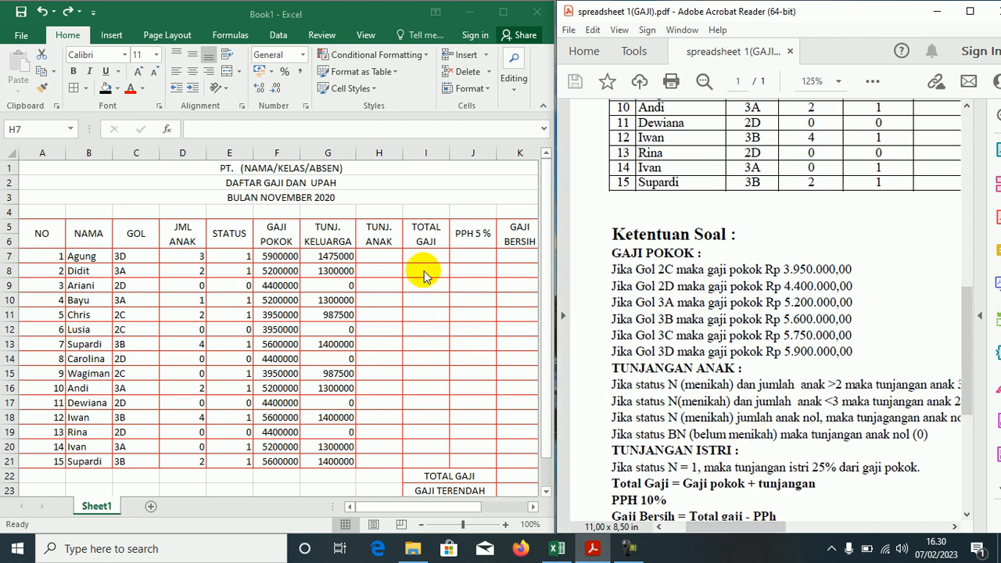
Start an IF formula in H7 that returns 0 when the number of children in D7 equals 0: =IF(D7=0;0;.
click(368, 256)
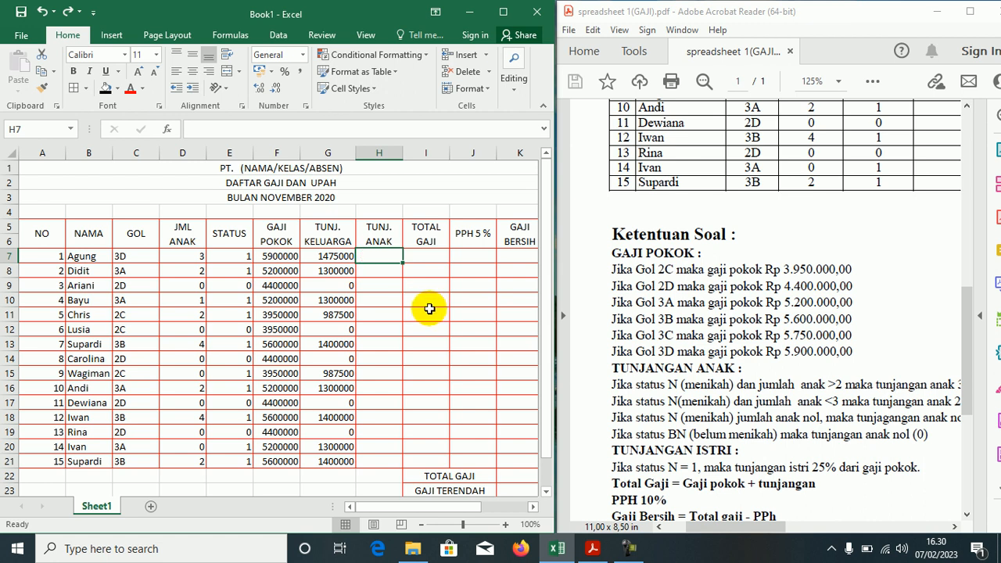
text(=IF()
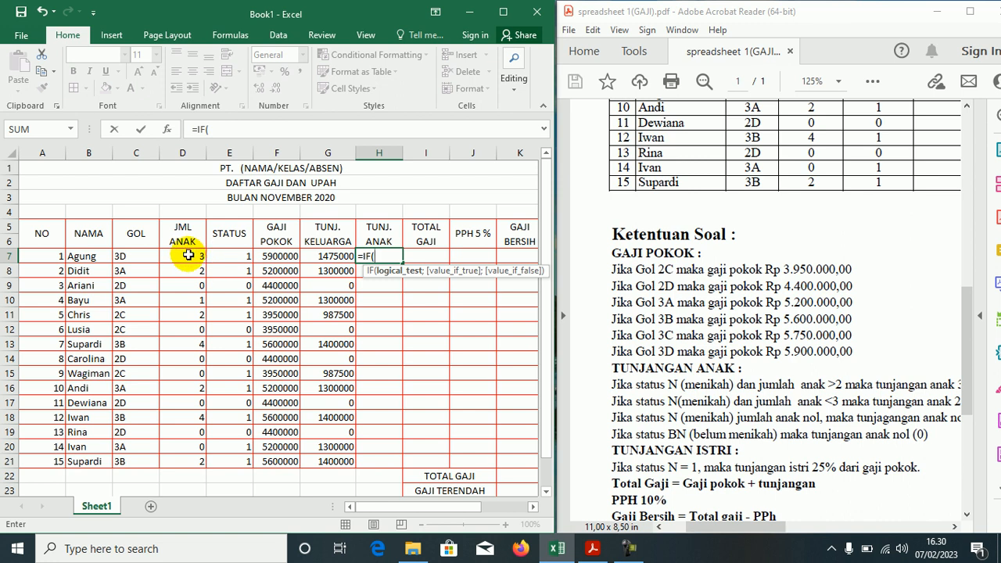
click(188, 256)
text(=0;0)
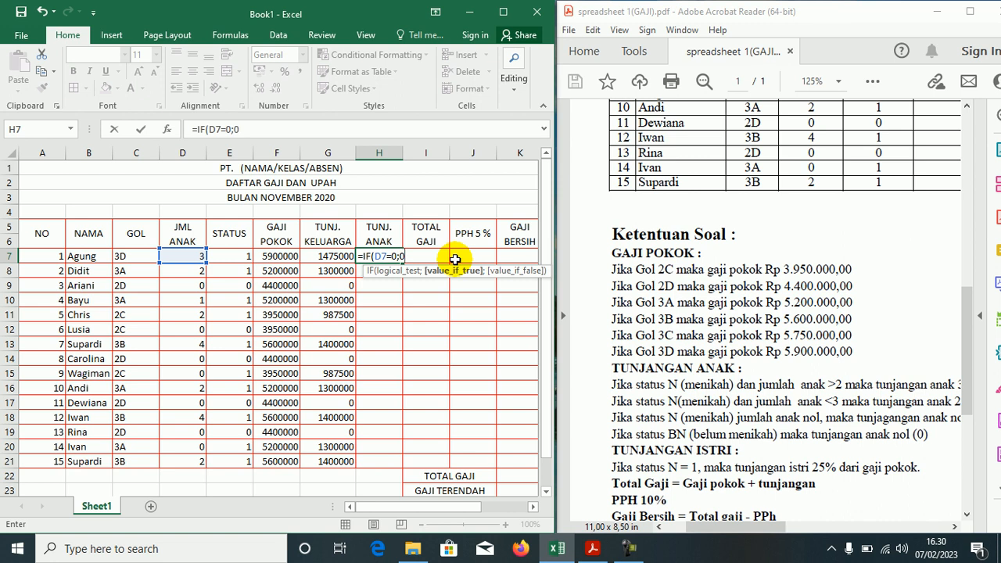
text(;)
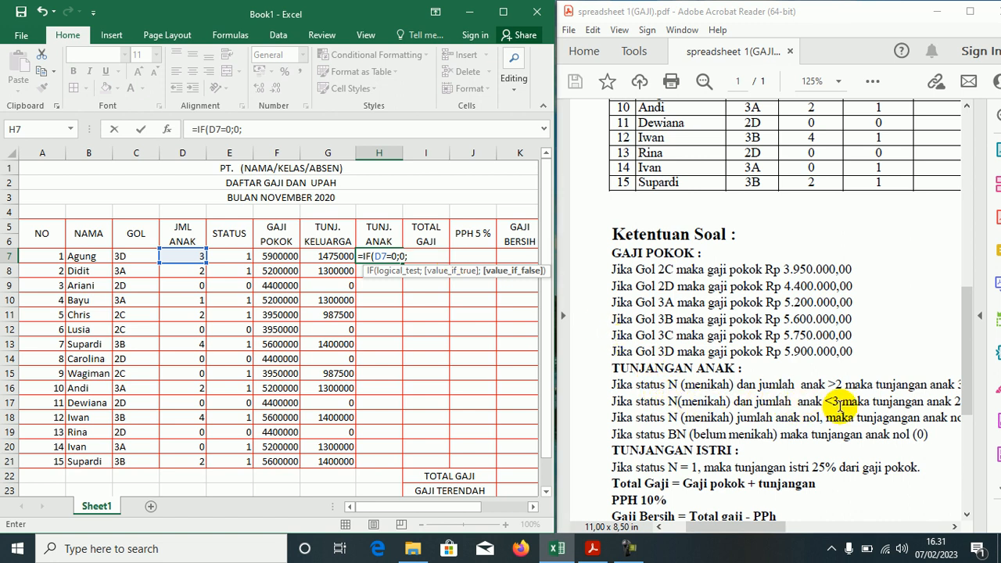
Complete H7 with a nested IF for the 20% and 30% allowances: =IF(D7=0;0;IF(D7<3;20%*F7;30%*F7)).
drag(782, 538, 828, 503)
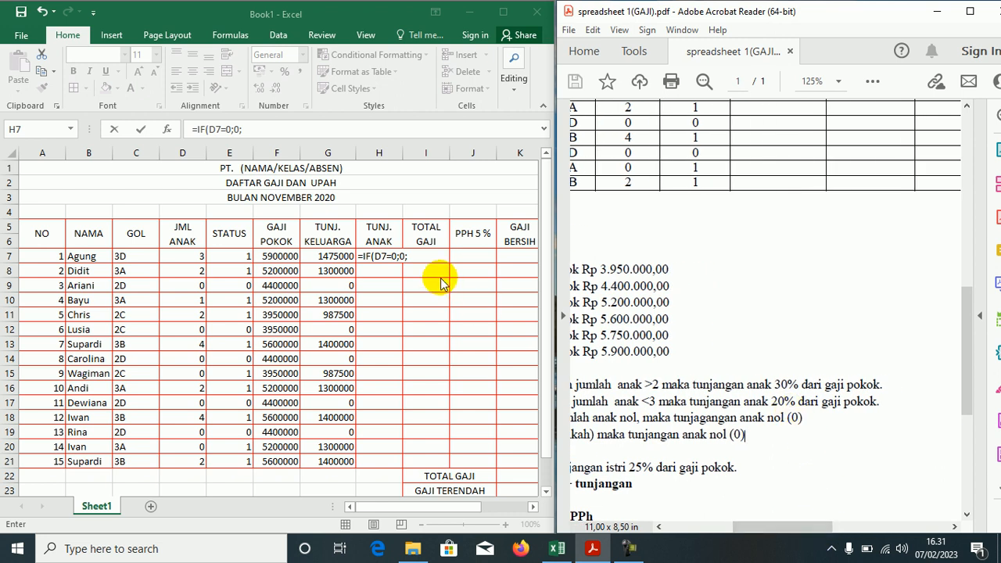
click(428, 255)
text(IF()
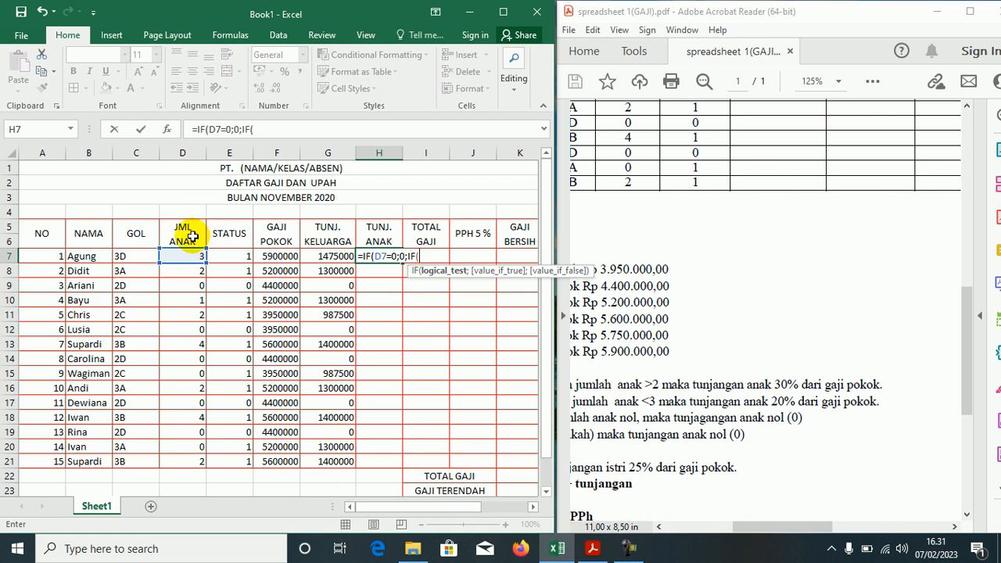
click(183, 257)
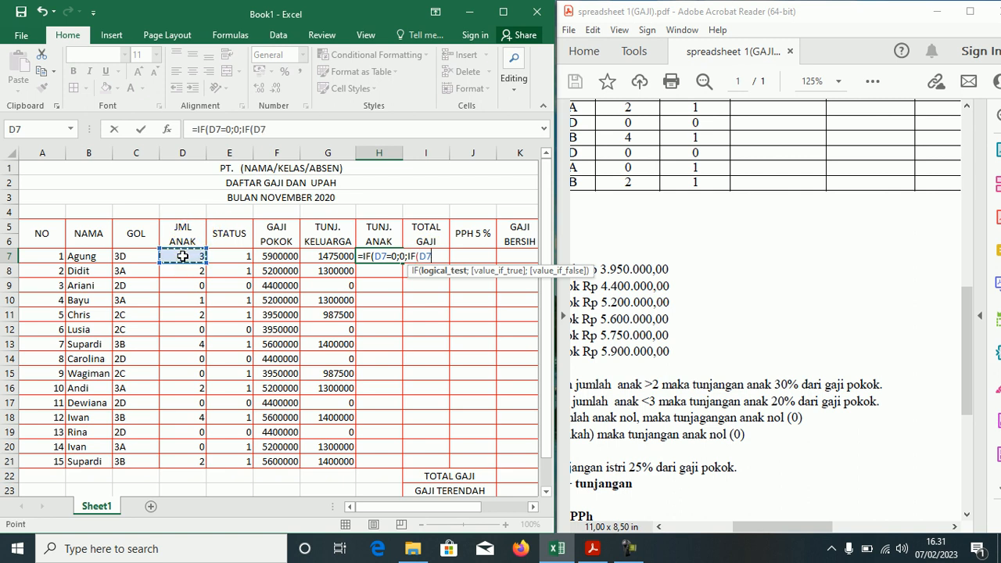
text(<3)
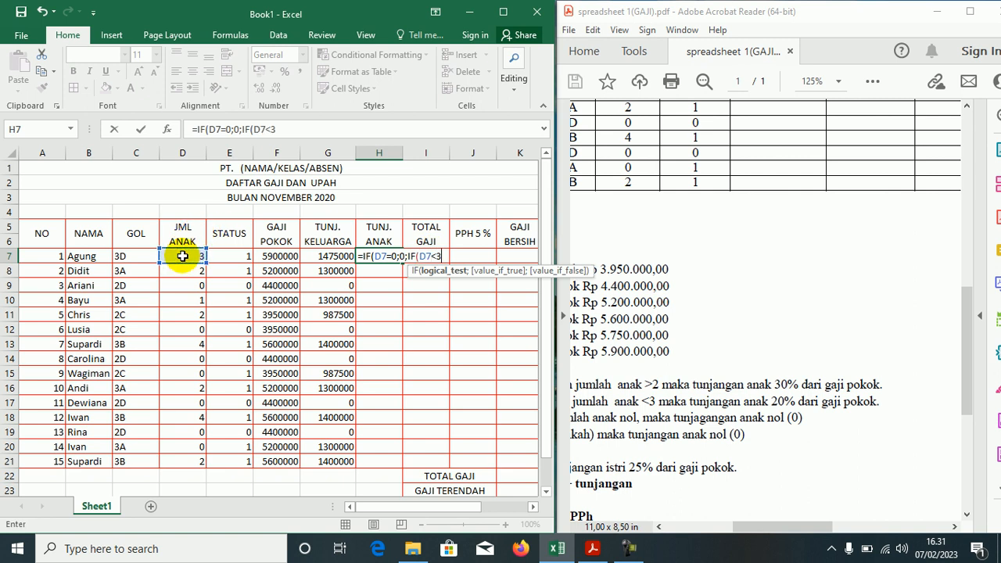
text(;2)
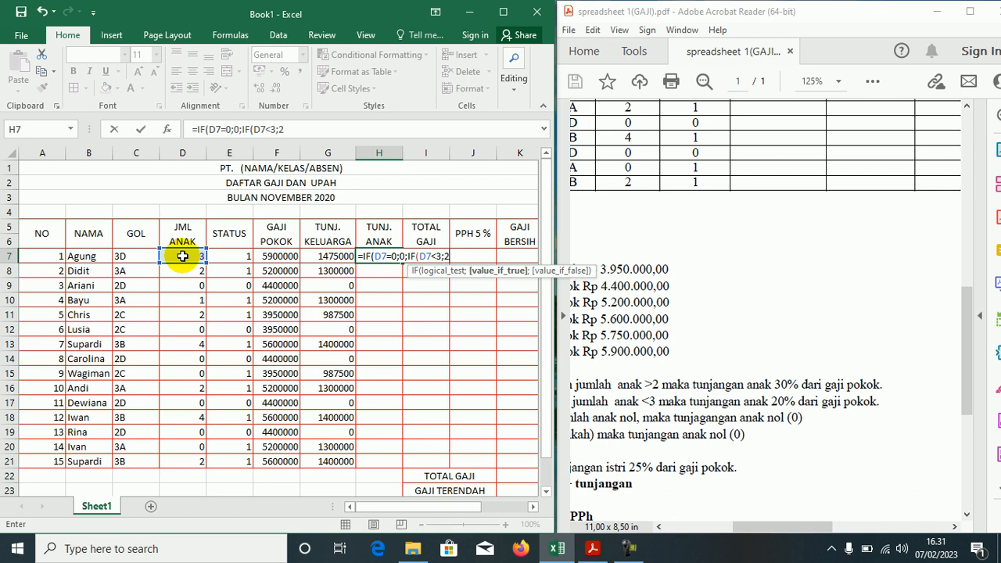
text(0%*)
click(278, 256)
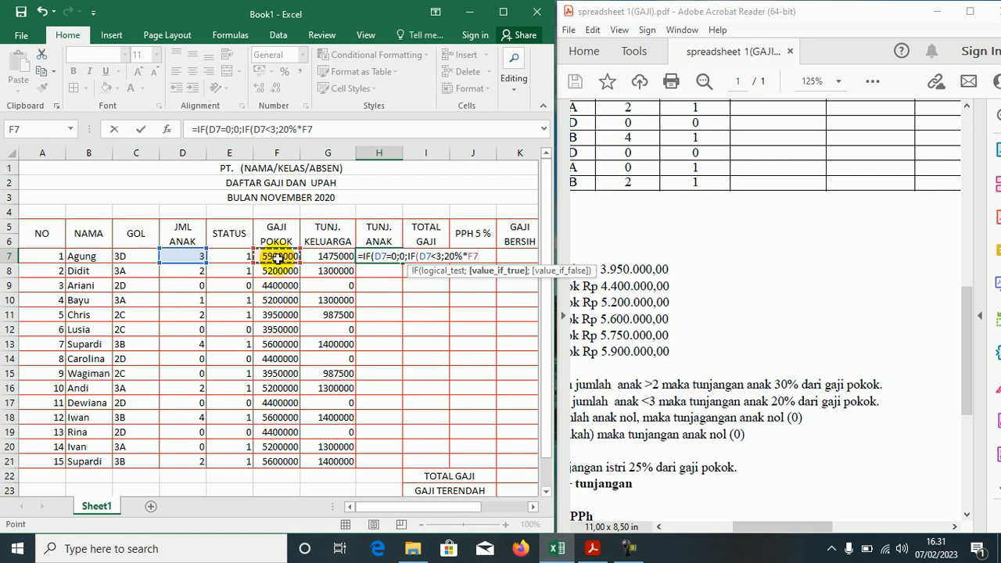
text(;30%*)
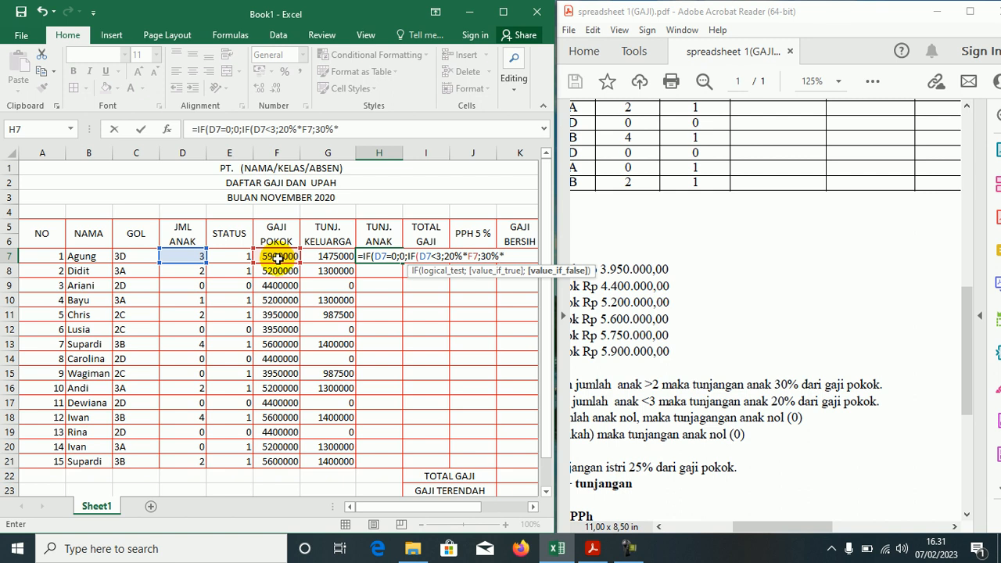
click(278, 257)
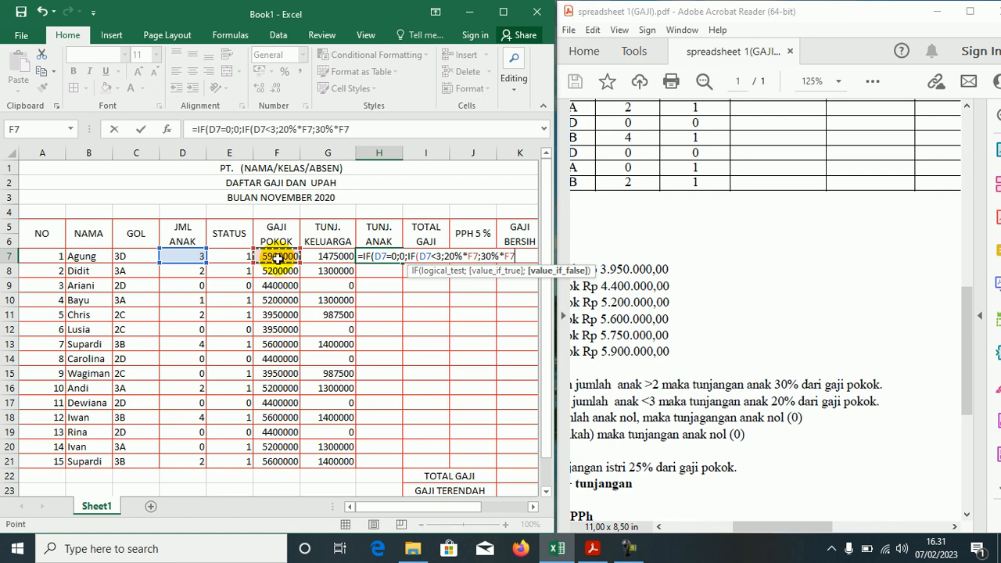
text())
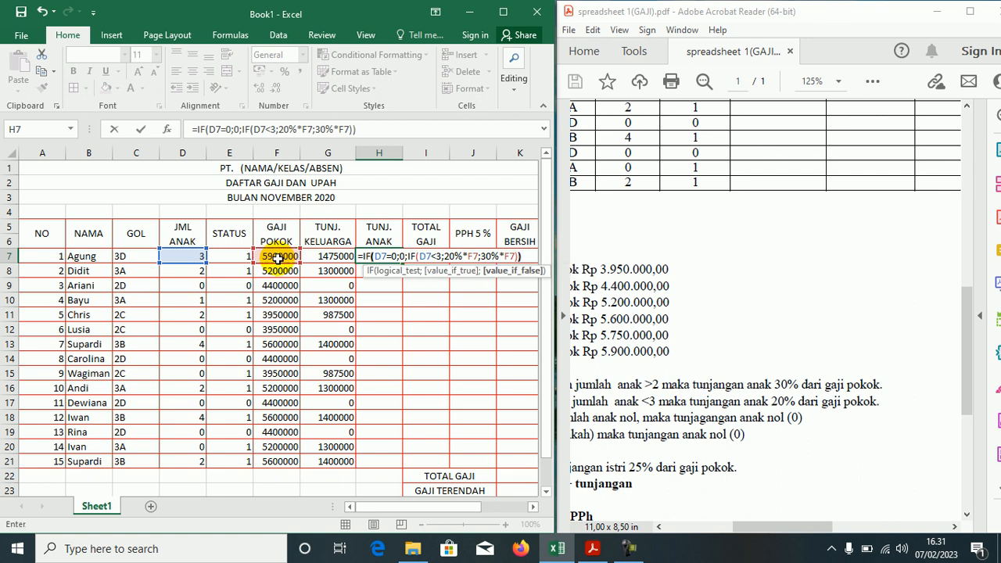
key(Return)
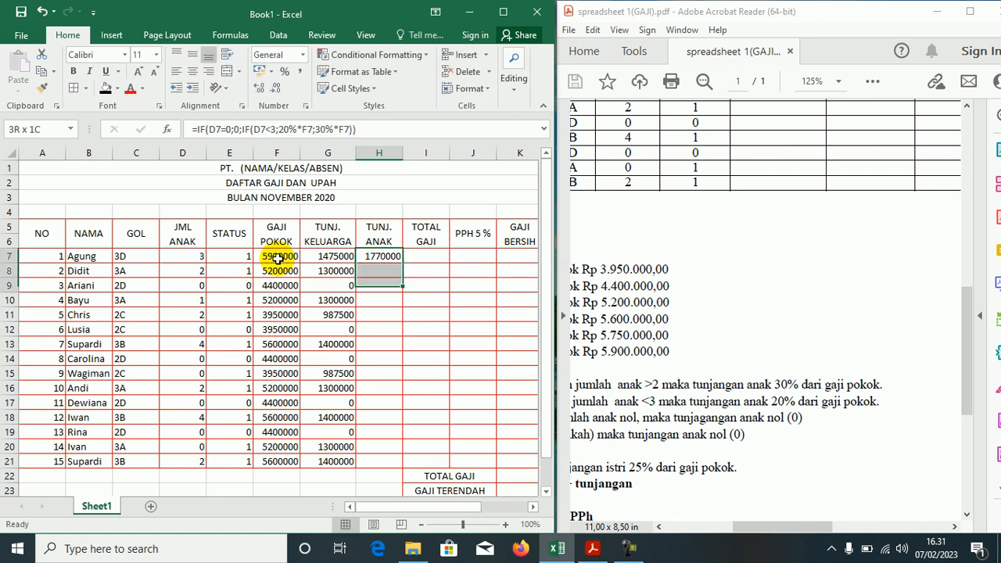
Fill the TUNJ. ANAK formula from H7 down through H21.
key(shift+Down)
key(shift+Down)
key(shift+Down)
key(shift+Down)
key(shift+Down)
key(shift+Down)
key(shift+Down)
key(shift+Down)
key(shift+Down)
key(shift+Down)
key(shift+Down)
key(shift+Down)
key(shift+Down)
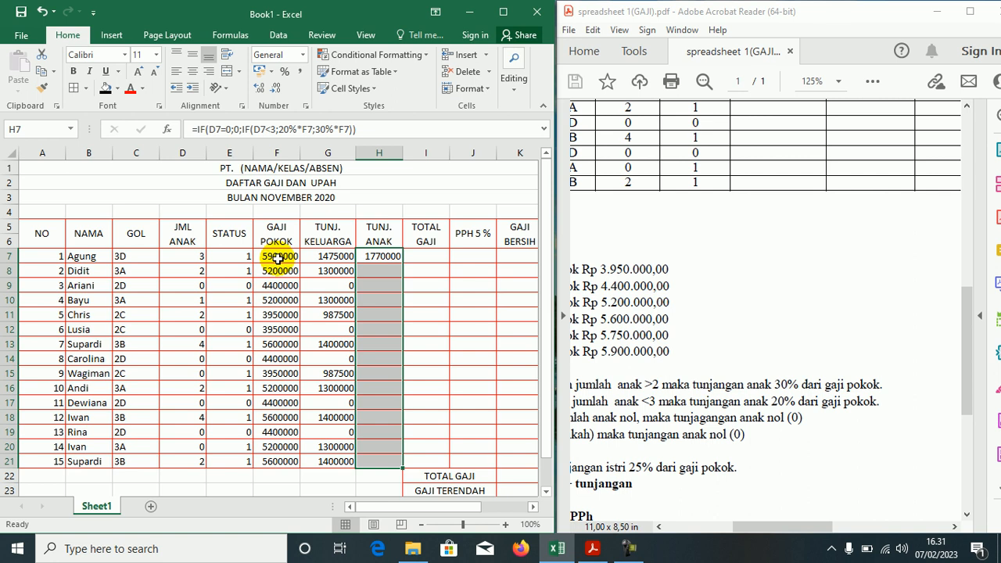
key(ctrl+d)
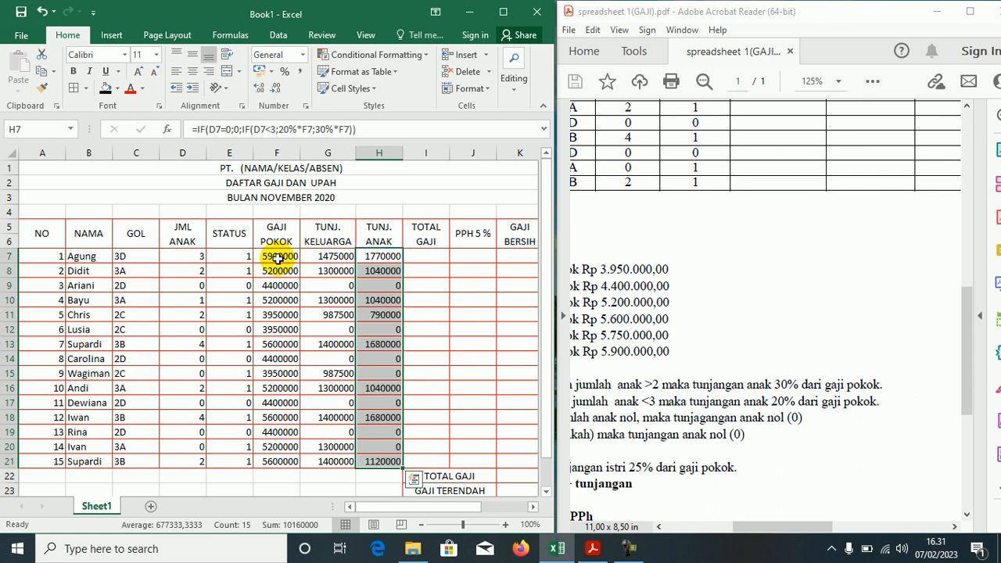
Calculate TOTAL GAJI in I7 by adding base salary and both allowances: =F7+G7+H7.
key(Right)
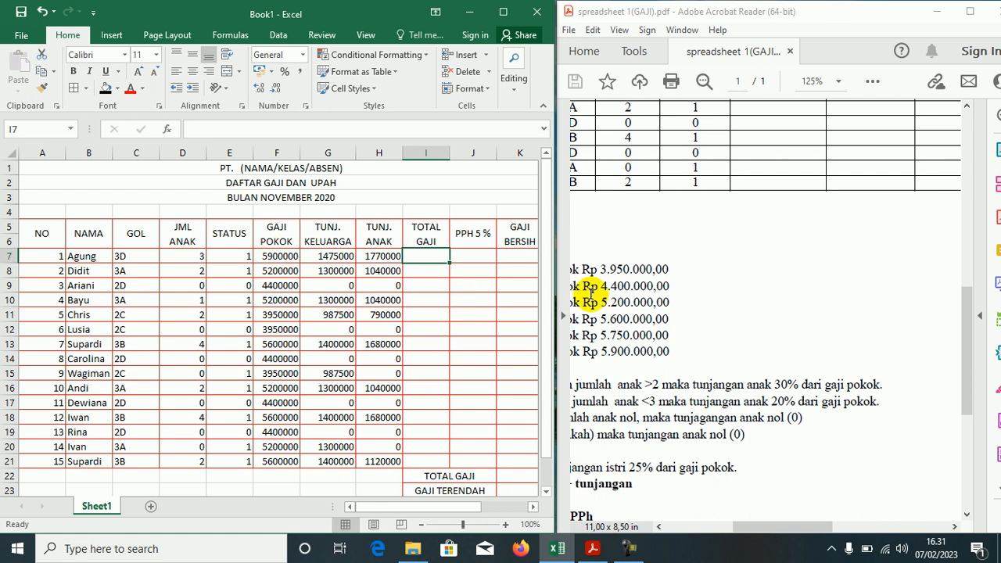
text(=)
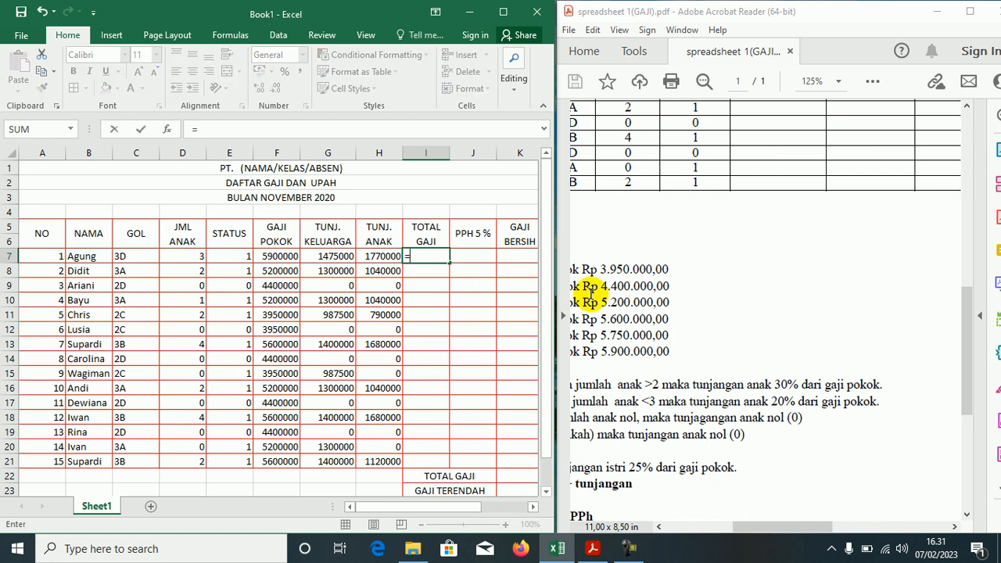
click(277, 256)
text(+)
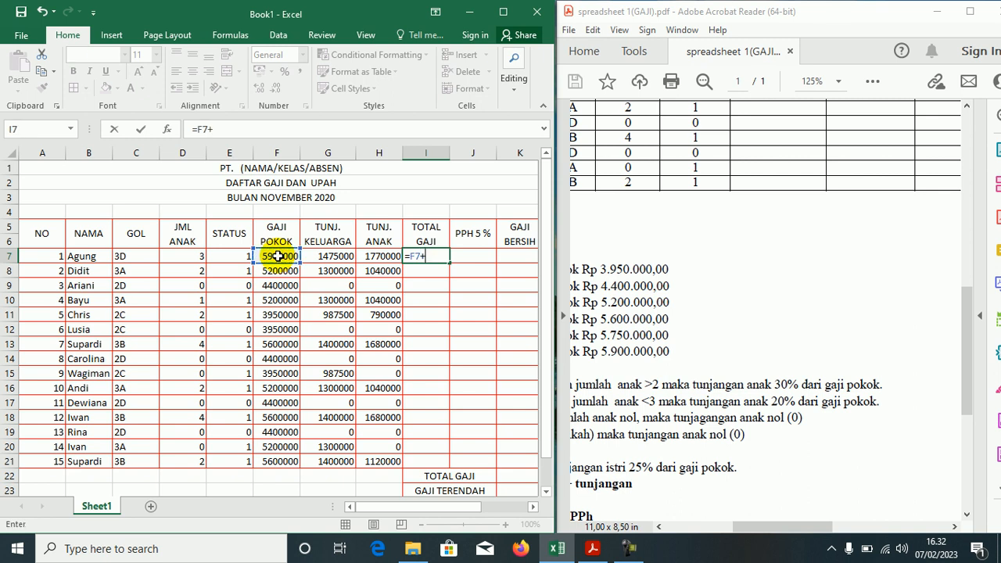
click(328, 257)
text(+)
click(382, 257)
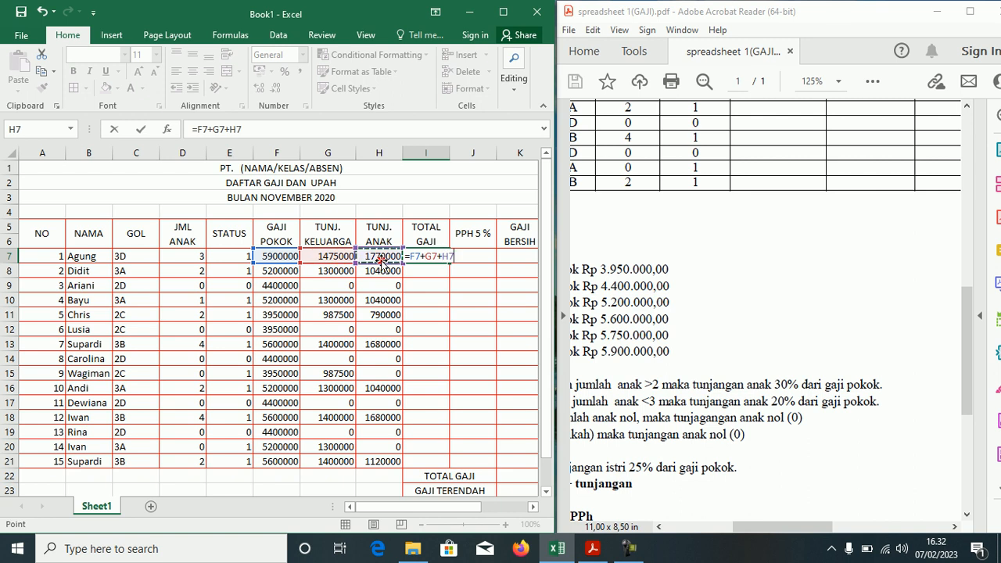
key(ctrl+Return)
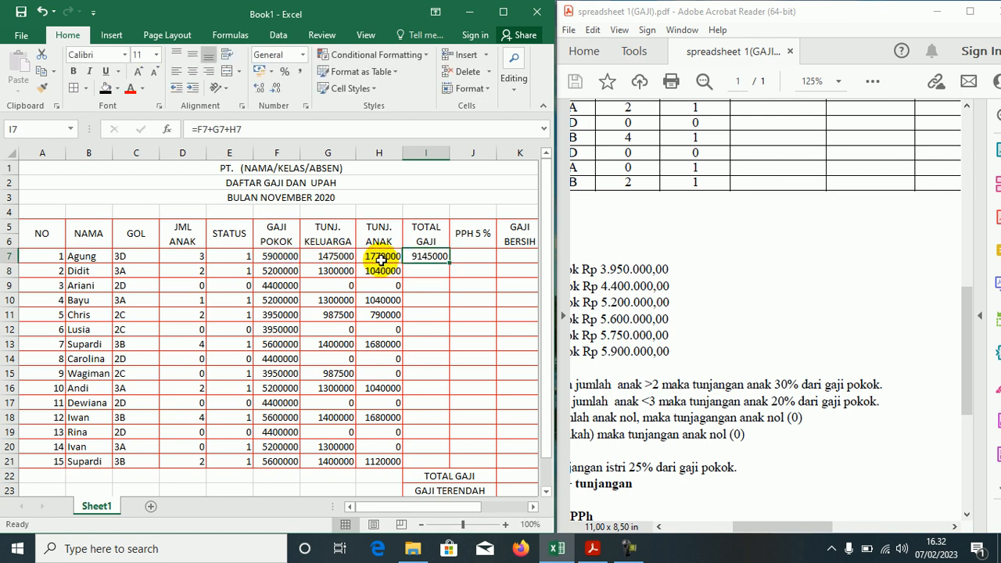
Replace the TOTAL GAJI formula in I7 with =SUM(F7:H7) and fill it down through I21.
text(=SUM)
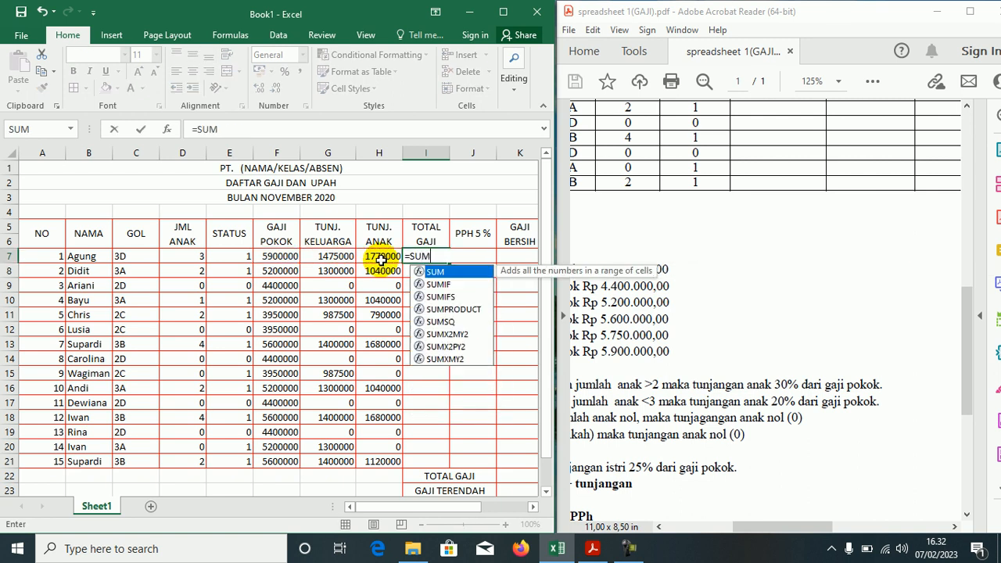
text(()
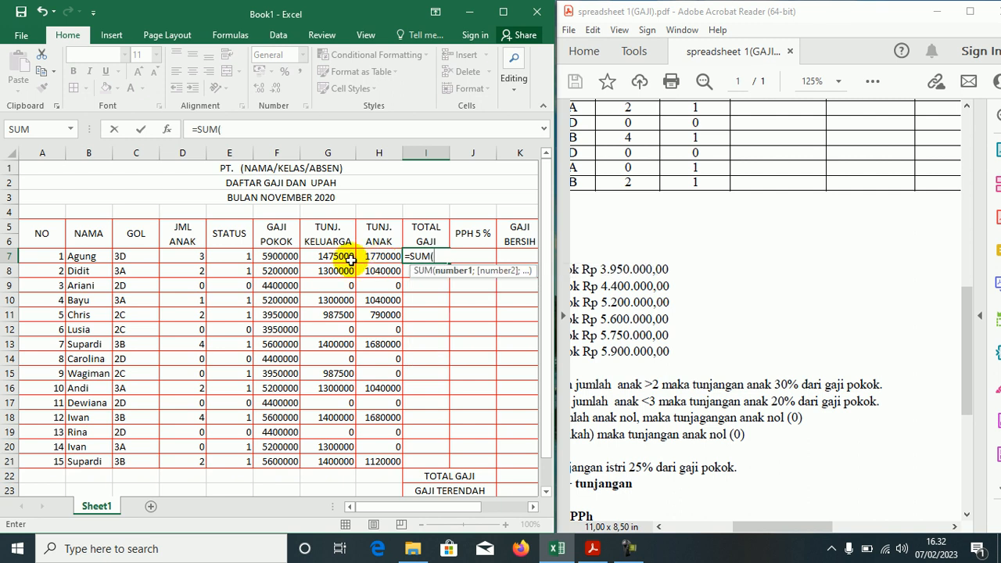
drag(290, 258, 383, 257)
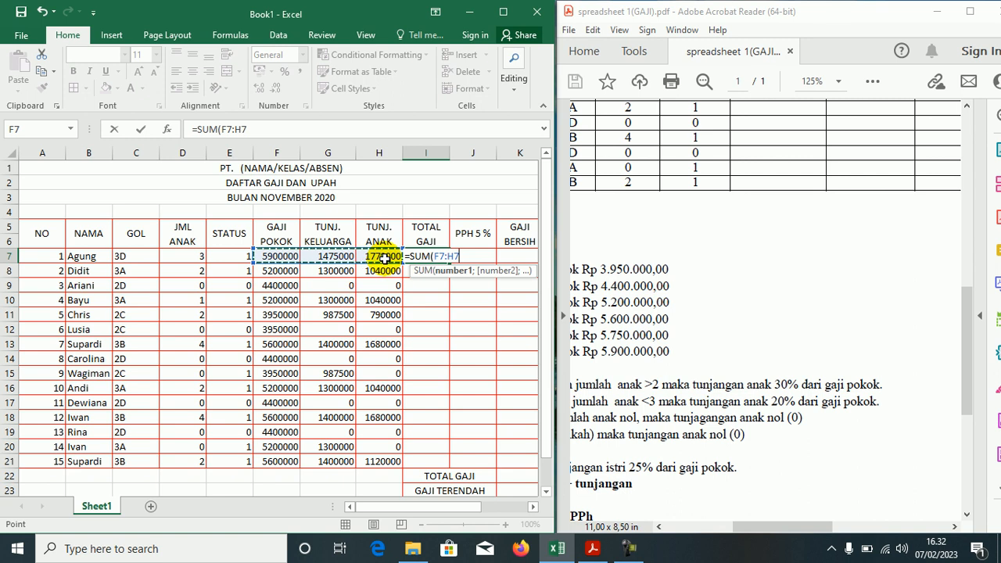
key(Return)
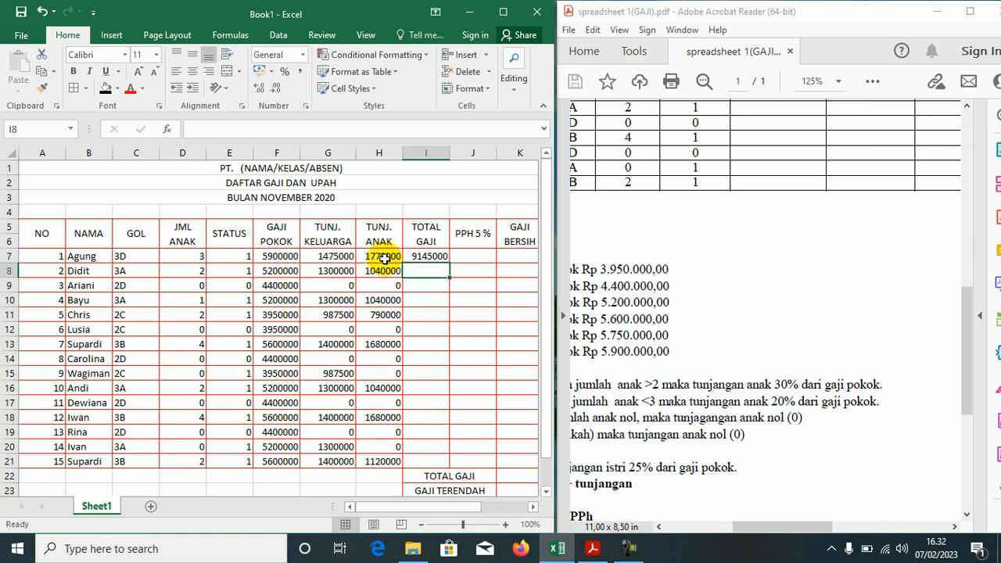
key(Up)
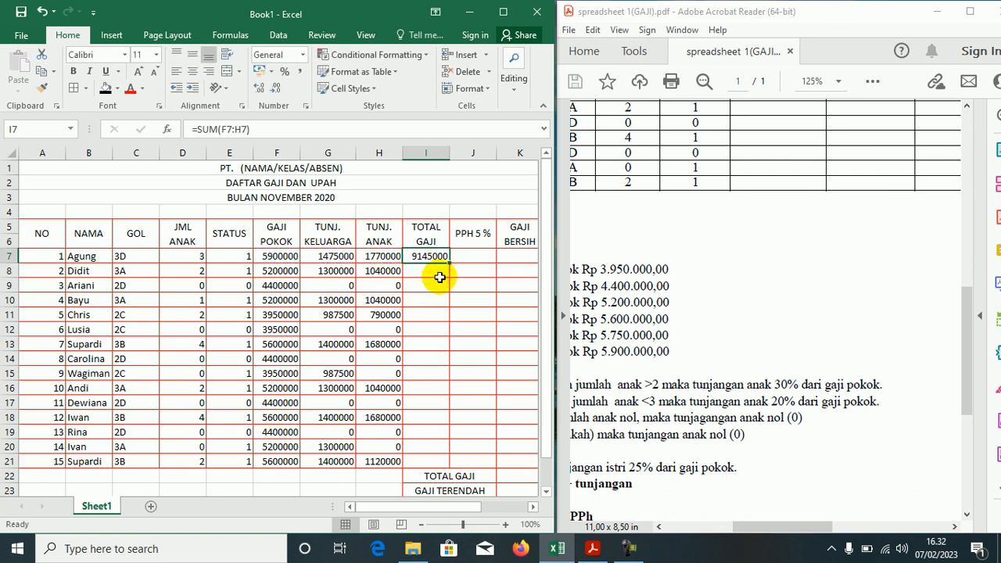
drag(451, 266, 444, 463)
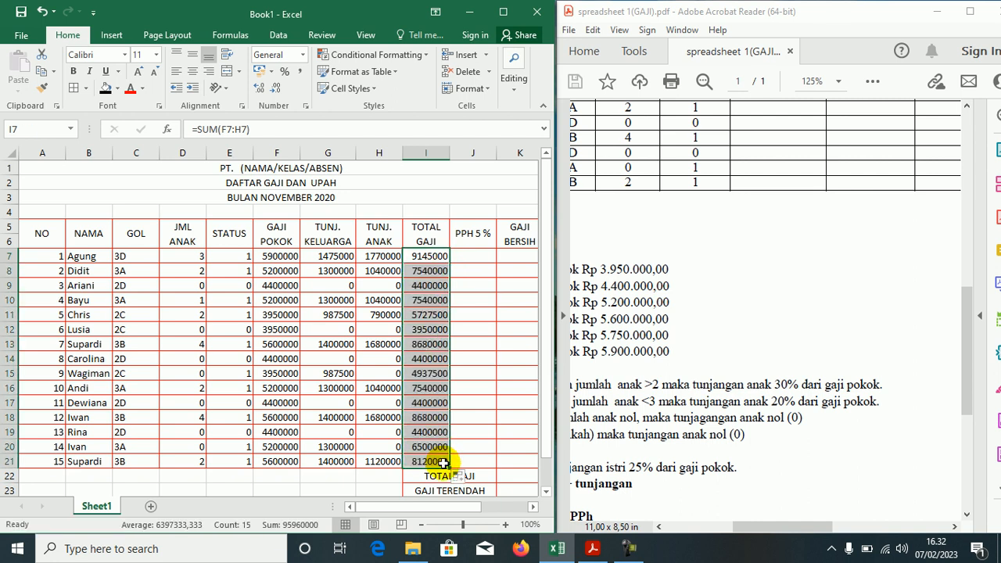
Calculate the PPH 5 % tax in J7 from total salary with =5%*I7.
click(470, 253)
drag(743, 527, 686, 536)
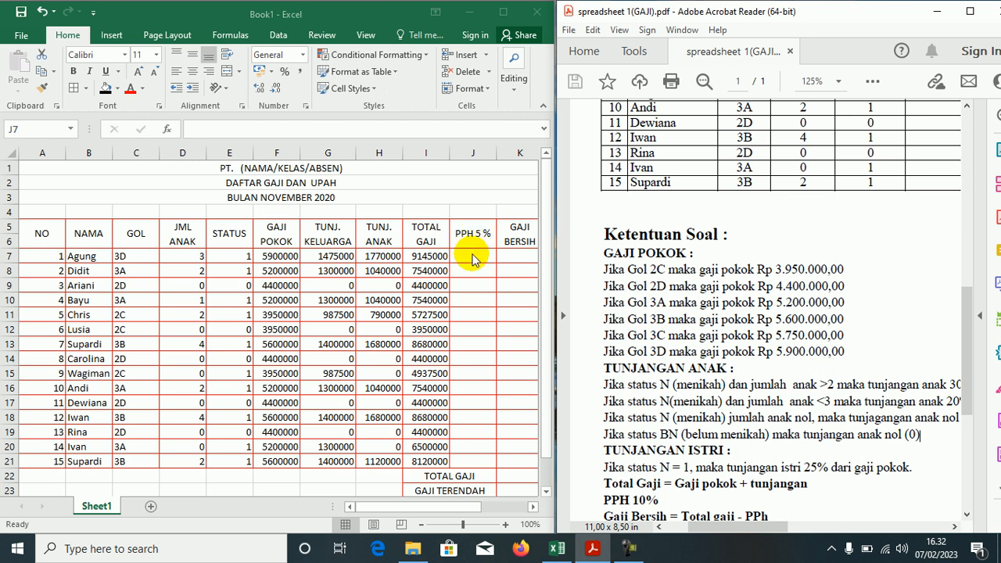
click(472, 254)
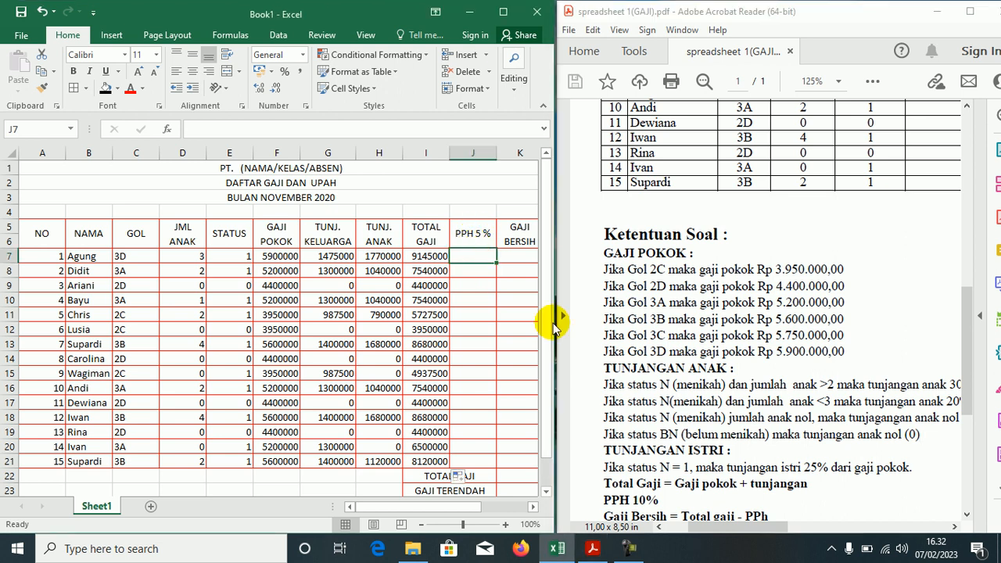
text(=5%*)
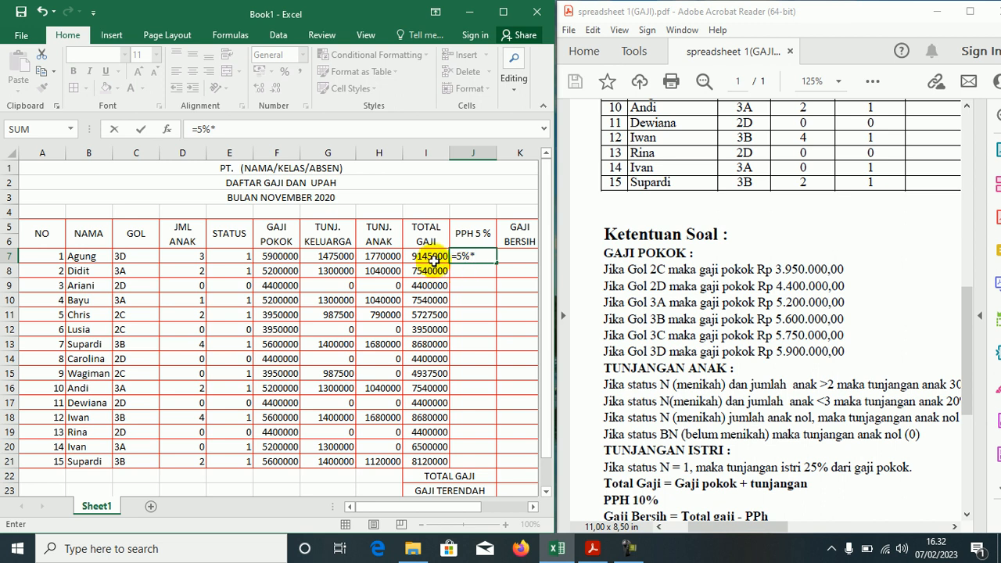
click(433, 257)
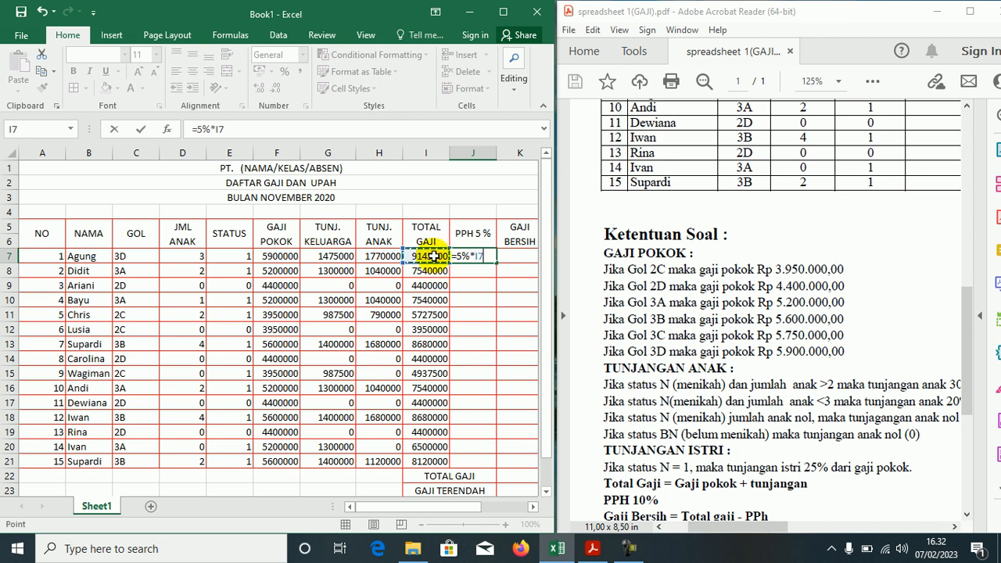
key(ctrl+Return)
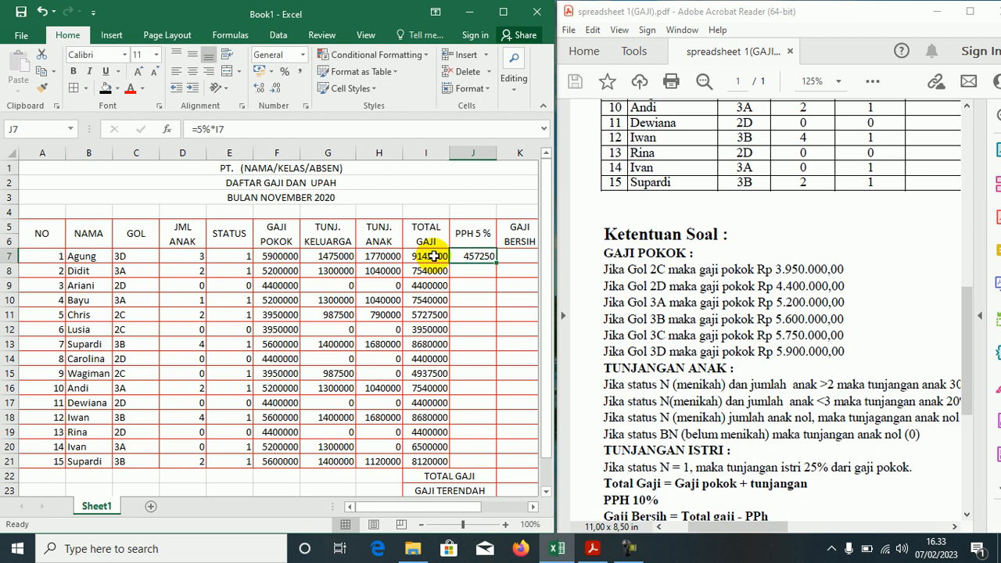
Fill the PPH 5 % formula from J7 down through J21.
key(shift+Down)
key(shift+Down)
key(shift+Down)
key(shift+Down)
key(shift+Down)
key(shift+Down)
key(shift+Down)
key(shift+Down)
key(shift+Down)
key(shift+Down)
key(shift+Down)
key(shift+Down)
key(shift+Down)
key(shift+Down)
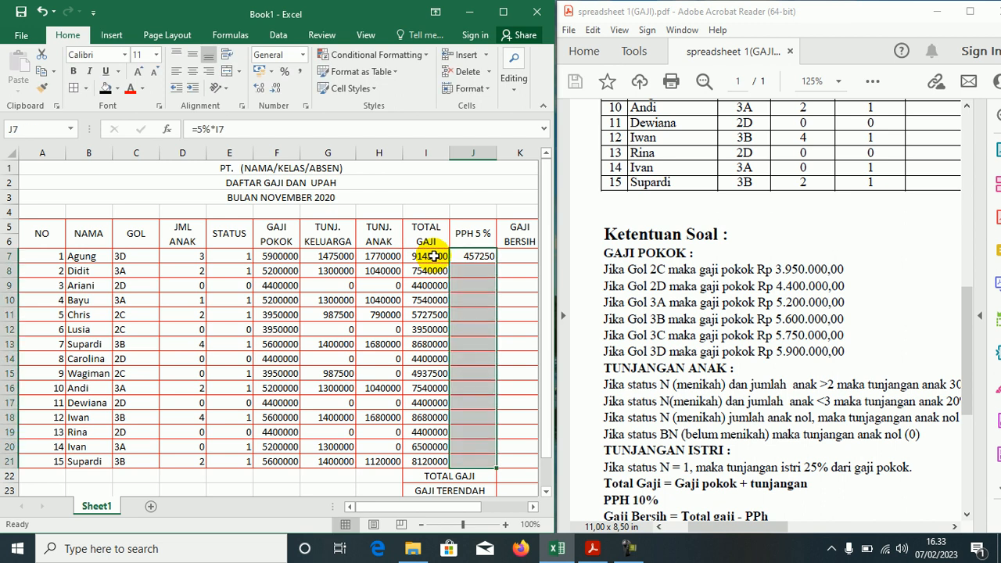
key(ctrl+d)
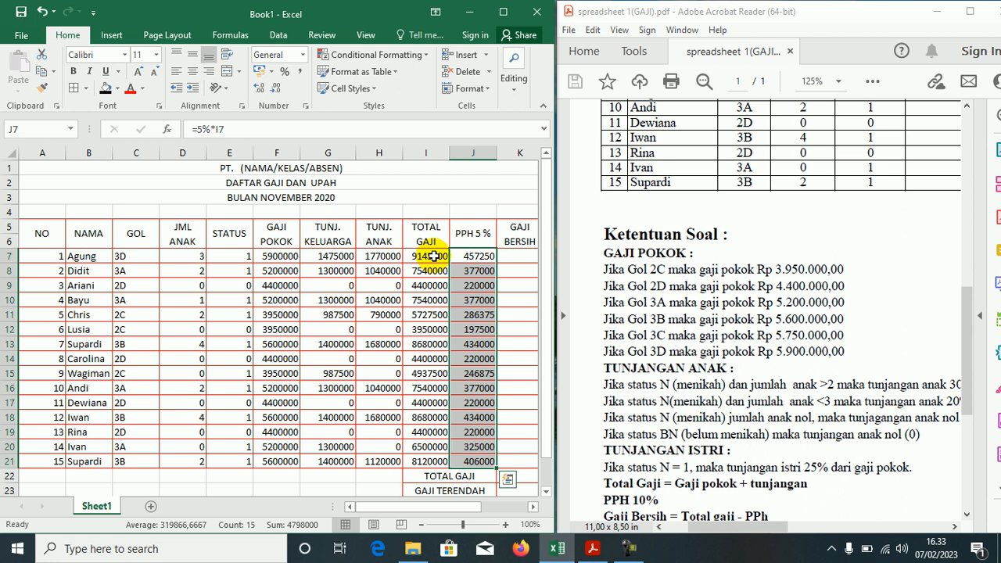
Calculate GAJI BERSIH in K7 by subtracting the tax from total salary: =I7-J7.
key(Right)
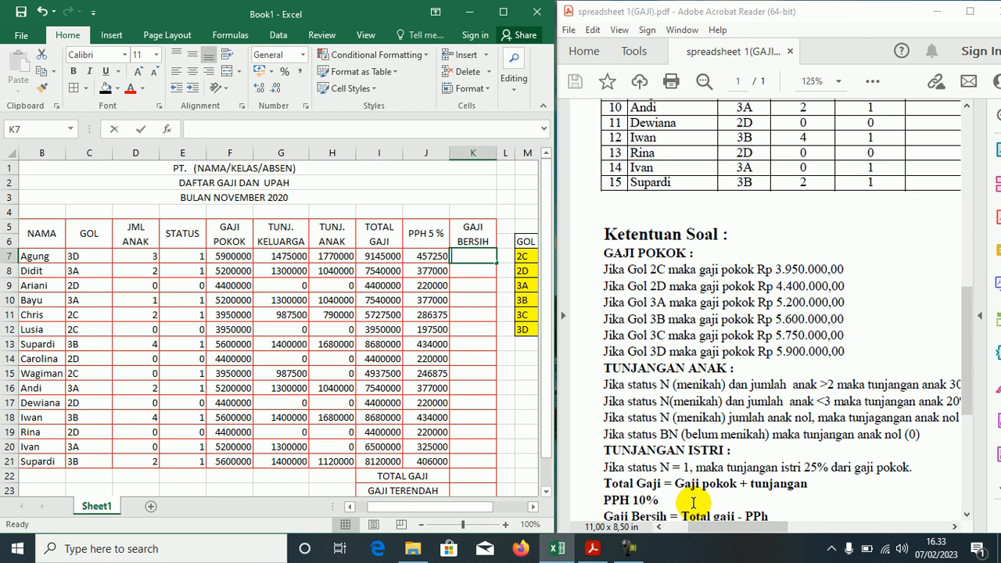
text(=)
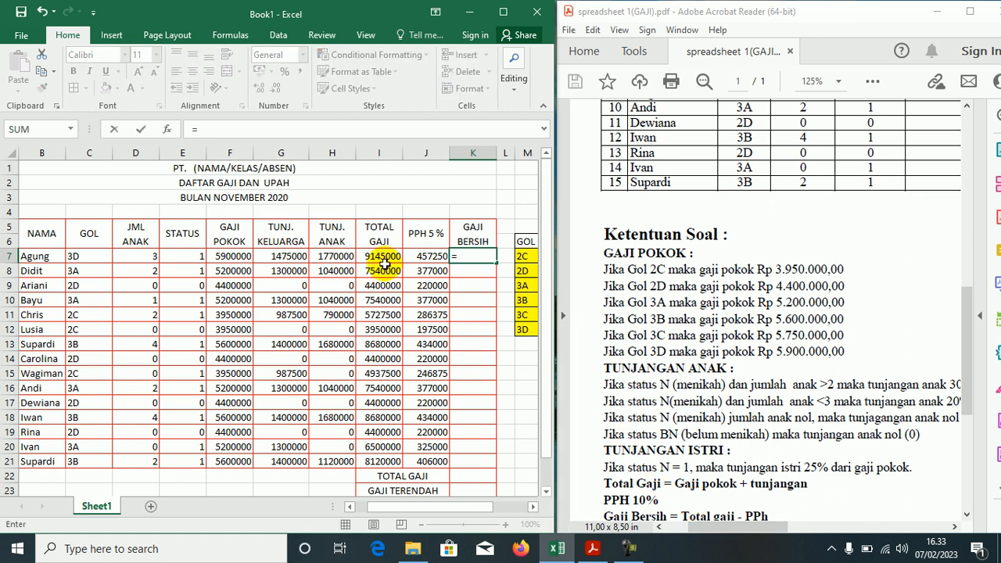
click(381, 256)
text(-)
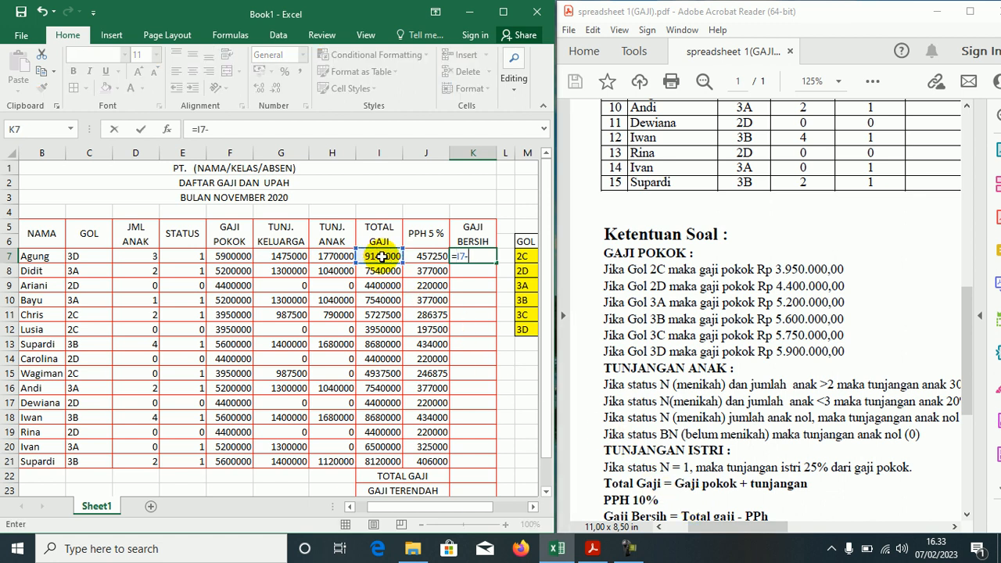
click(423, 256)
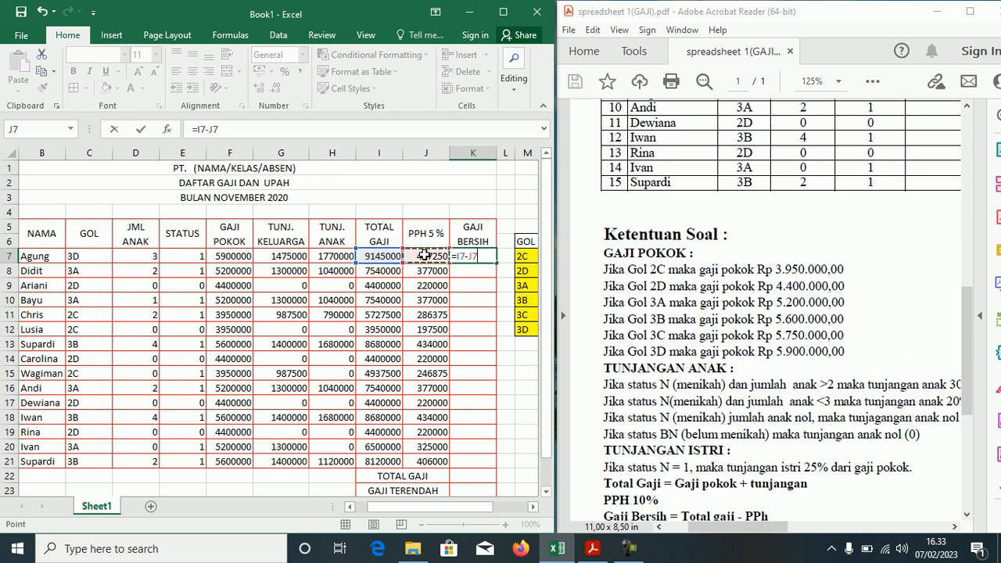
key(Return)
Fill the GAJI BERSIH formula from K7 down through K21.
key(Up)
key(shift+Down)
key(shift+Down)
key(shift+Down)
key(shift+Down)
key(shift+Down)
key(shift+Down)
key(shift+Down)
key(shift+Down)
key(shift+Down)
key(shift+Down)
key(shift+Down)
key(shift+Down)
key(shift+Down)
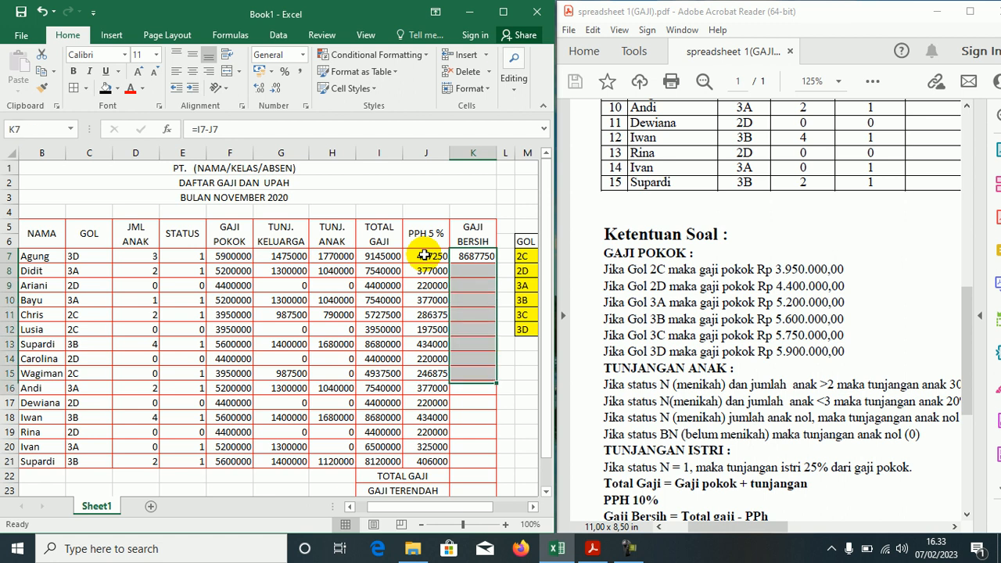
key(shift+Down)
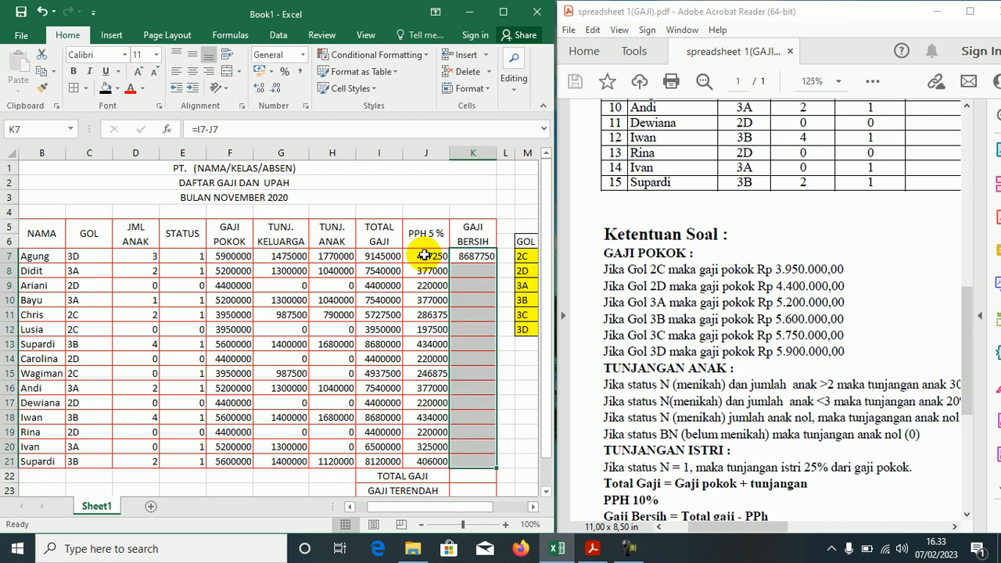
key(ctrl+d)
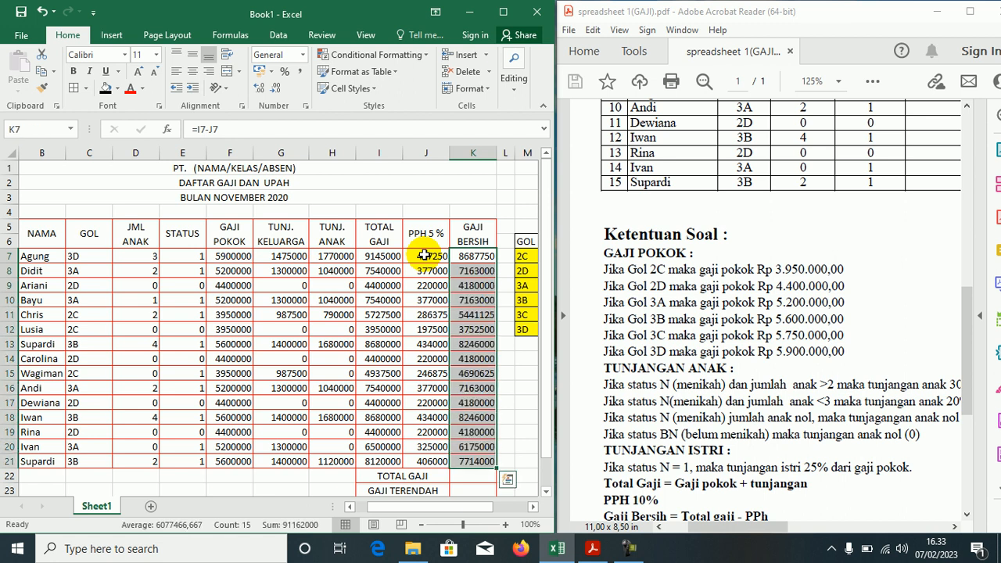
Sum all net salaries in the TOTAL GAJI row at K22 with =SUM(K7:K21).
key(Down)
key(Down)
key(Down)
key(Down)
key(Down)
key(Down)
key(Down)
key(Down)
key(Down)
key(Down)
key(Down)
key(Down)
key(Down)
key(Down)
key(Down)
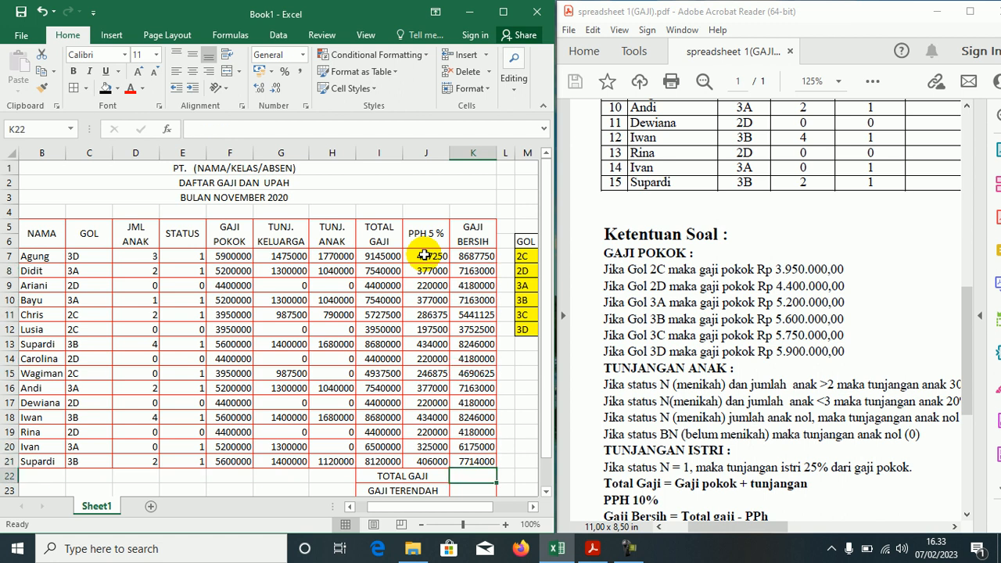
text(=S)
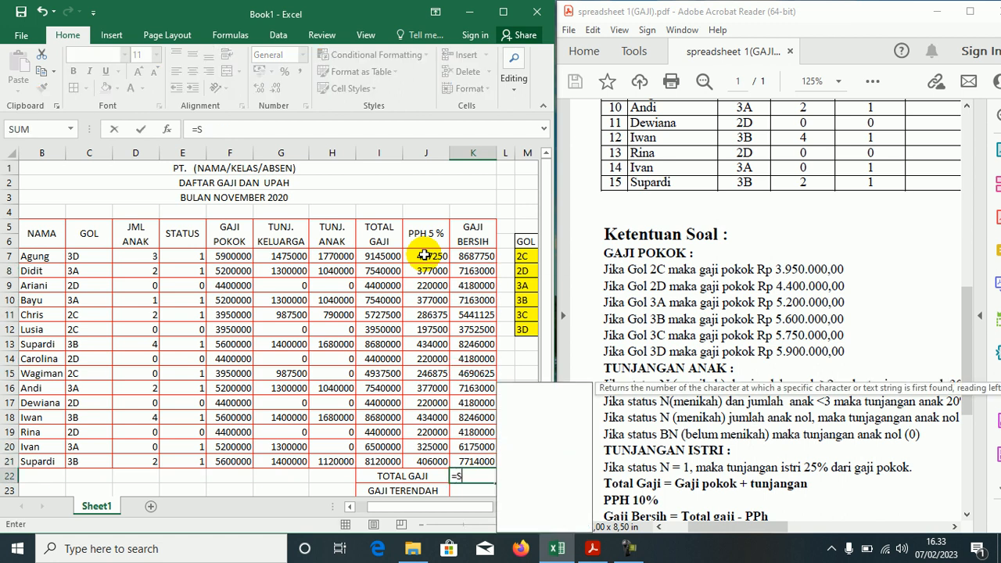
text(UM()
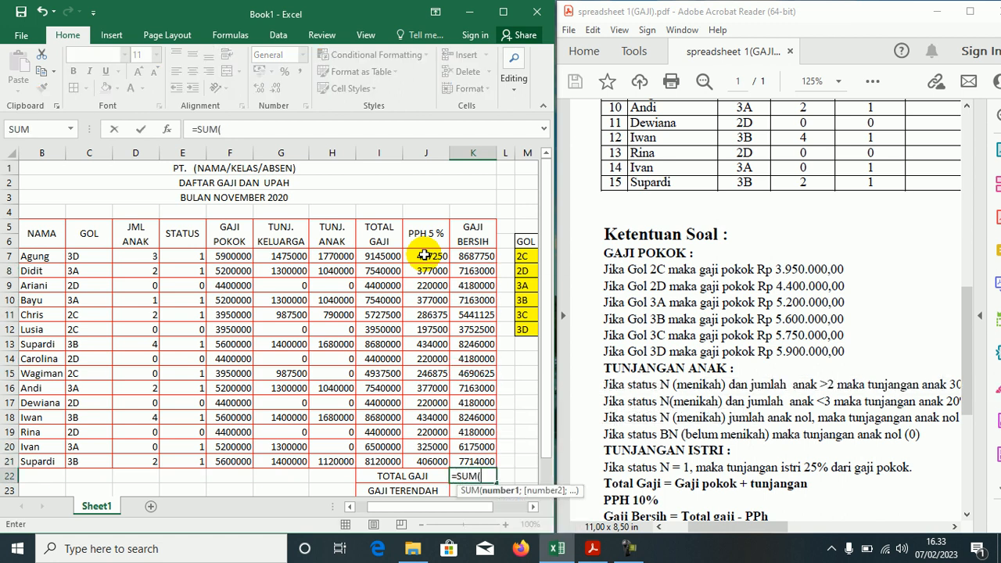
click(467, 258)
drag(467, 263, 462, 461)
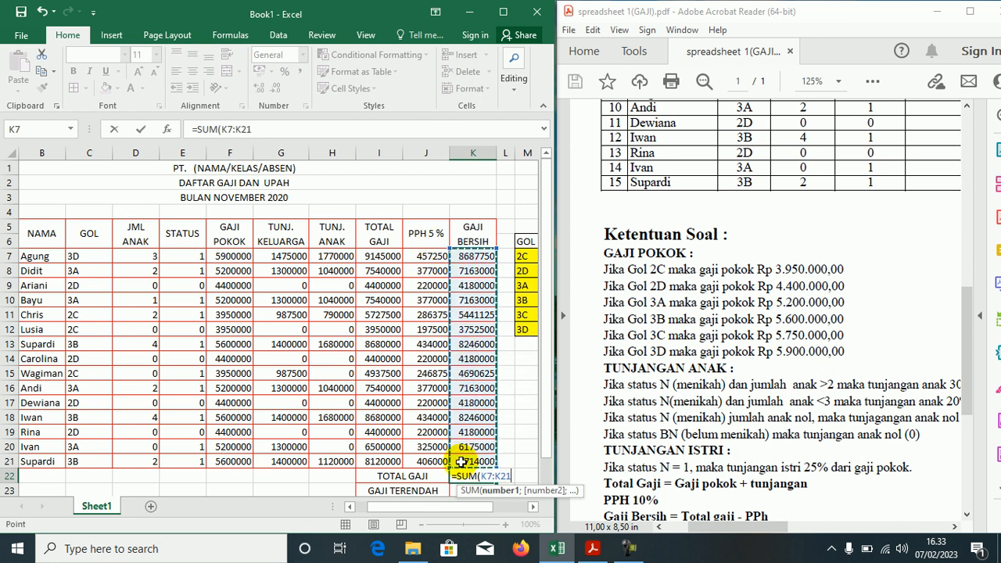
key(Return)
key(Return)
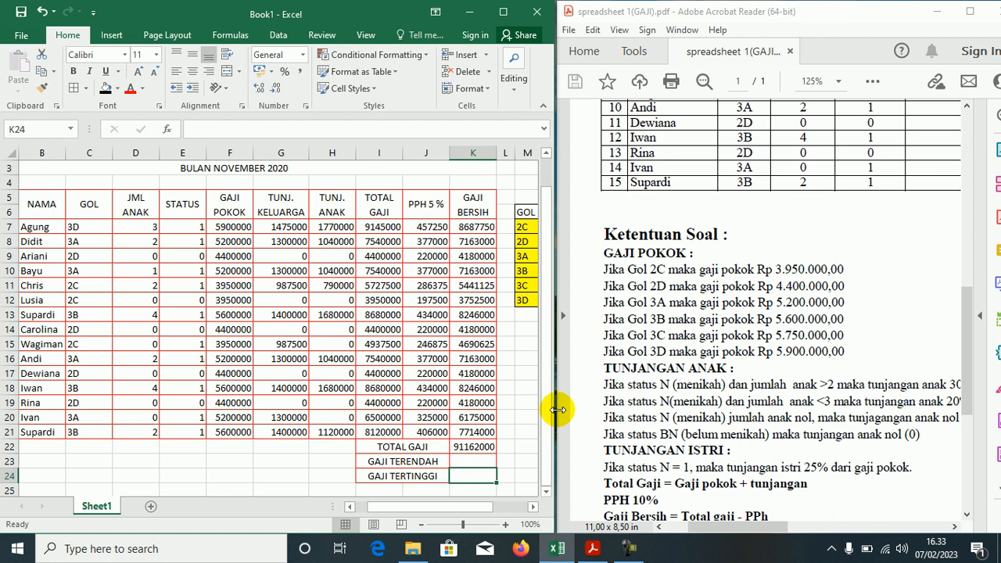
Find the lowest net salary for GAJI TERENDAH in K23 with =MIN(K7:K21).
key(Up)
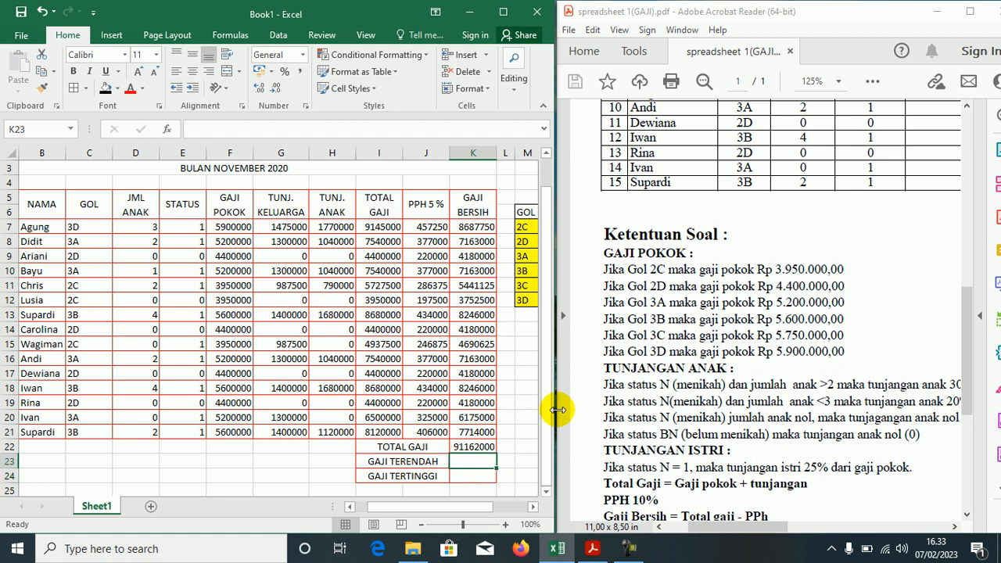
text(=MIN)
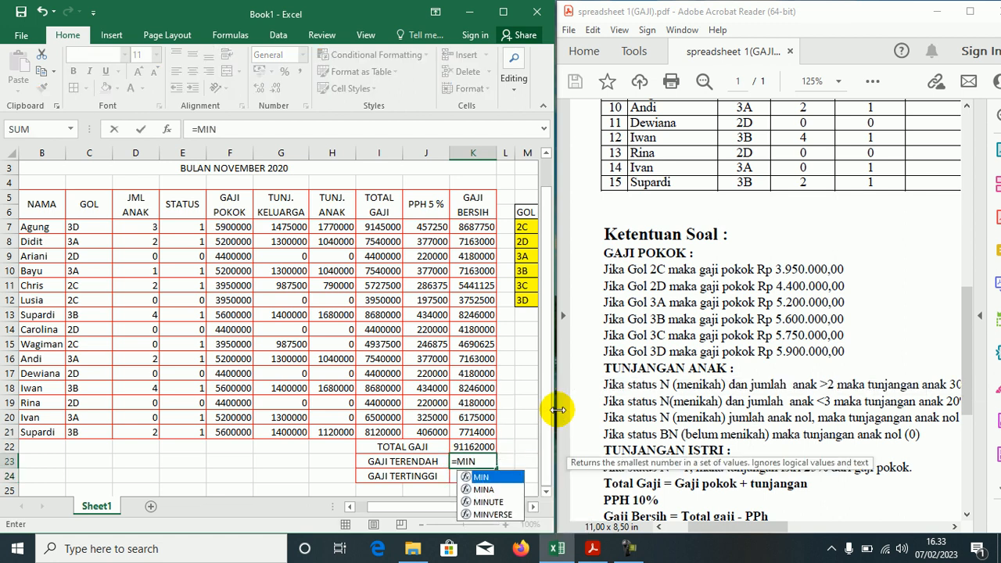
text(()
drag(477, 227, 484, 432)
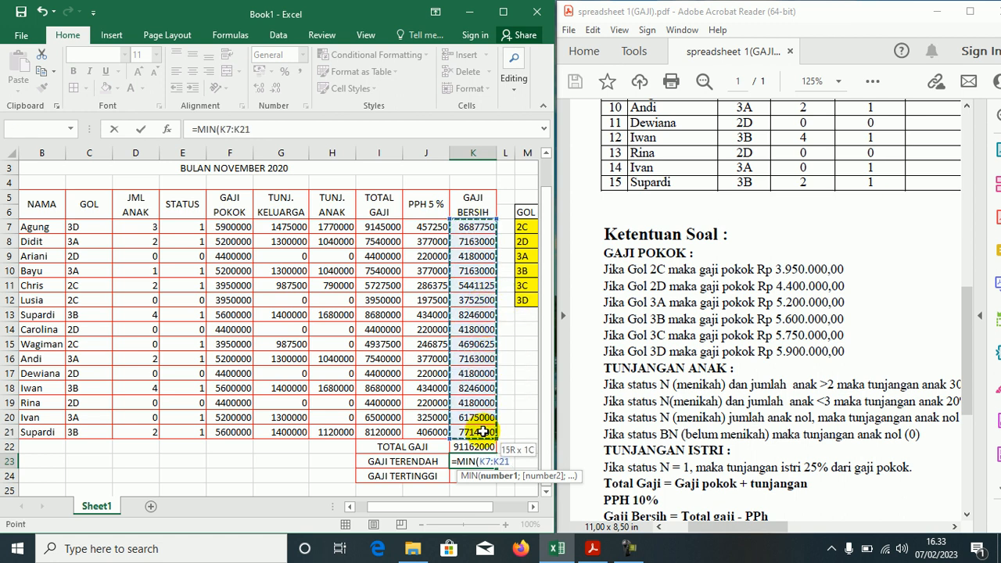
key(Return)
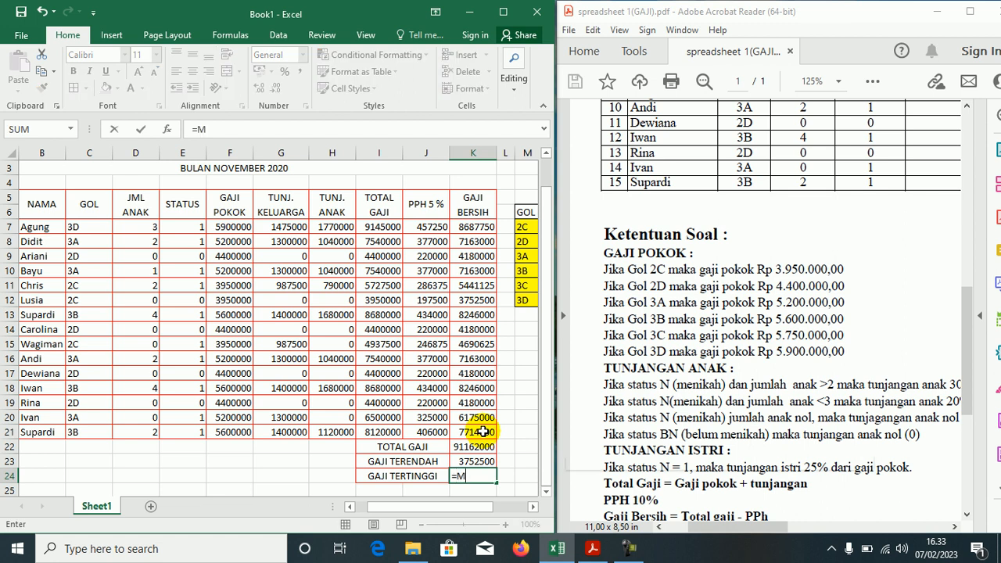
Find the highest net salary for GAJI TERTINGGI in K24 with =MAX(K7:K21).
text(=MAX()
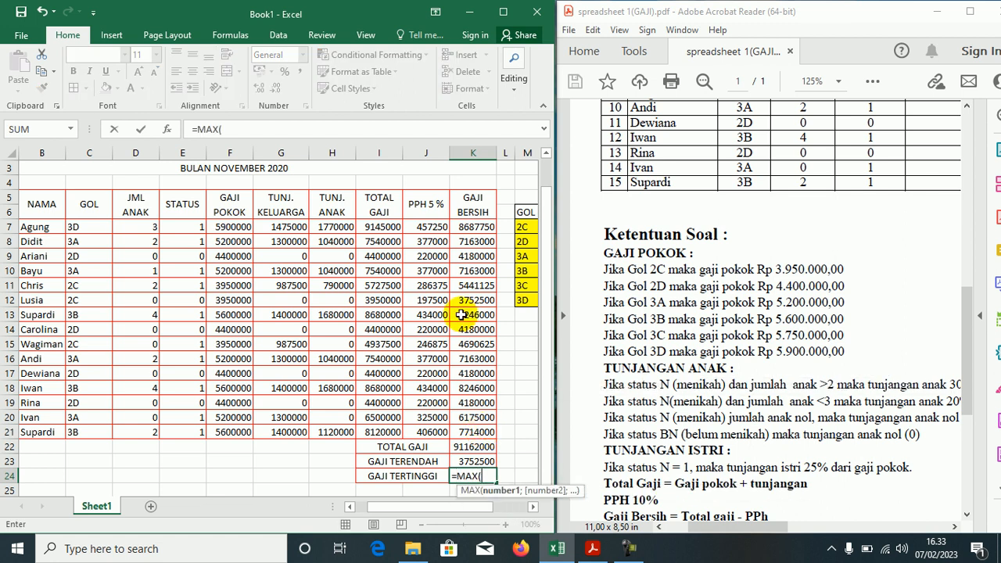
click(469, 228)
drag(469, 234, 472, 434)
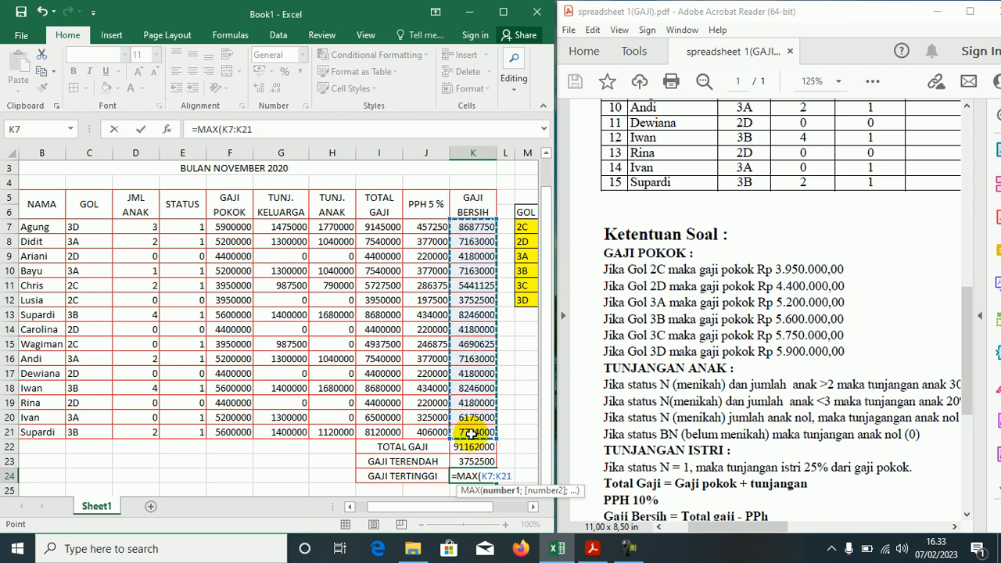
key(Return)
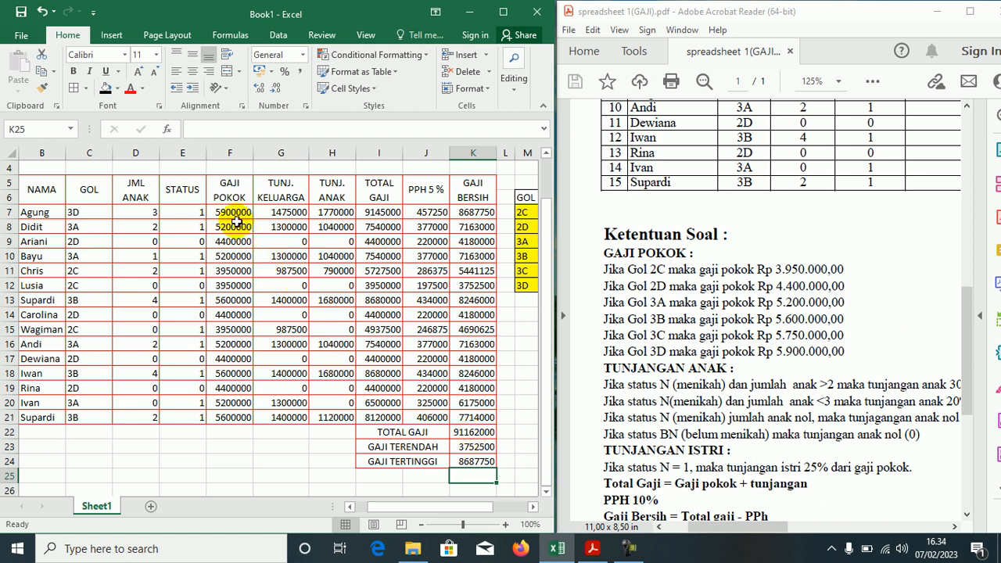
Maximize the workbook window and apply the Rp Indonesian accounting format to F7:K24.
drag(225, 212, 462, 460)
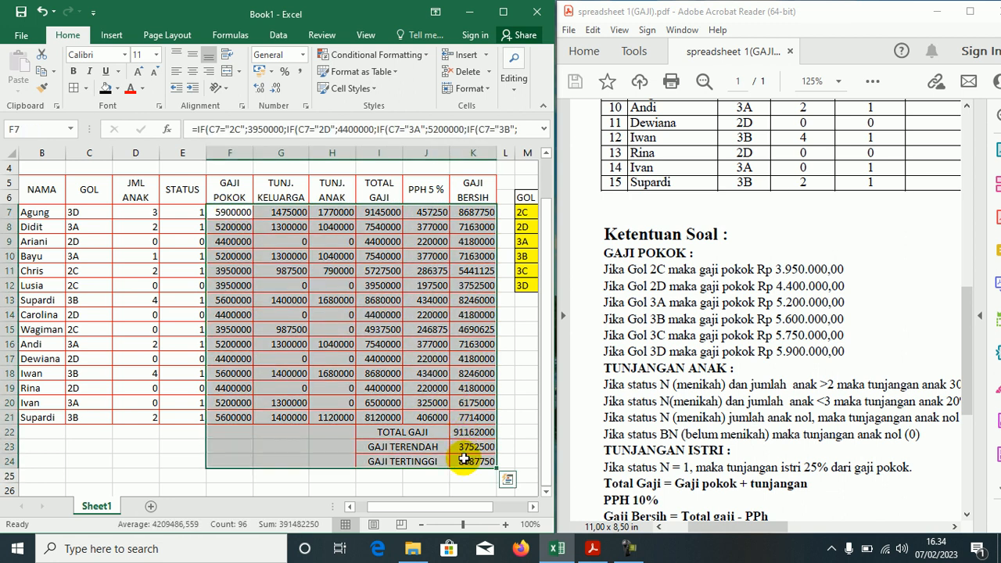
click(505, 13)
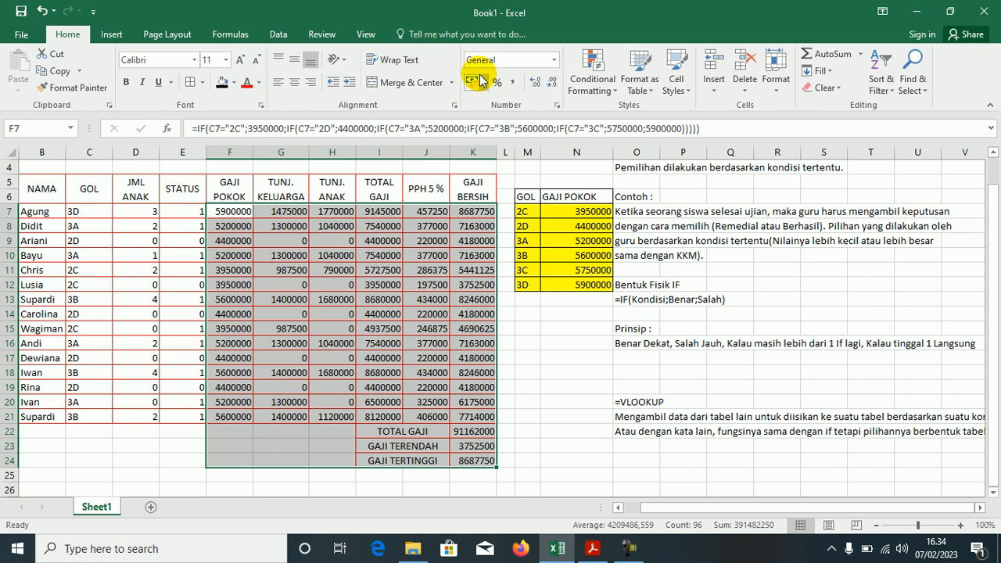
click(485, 88)
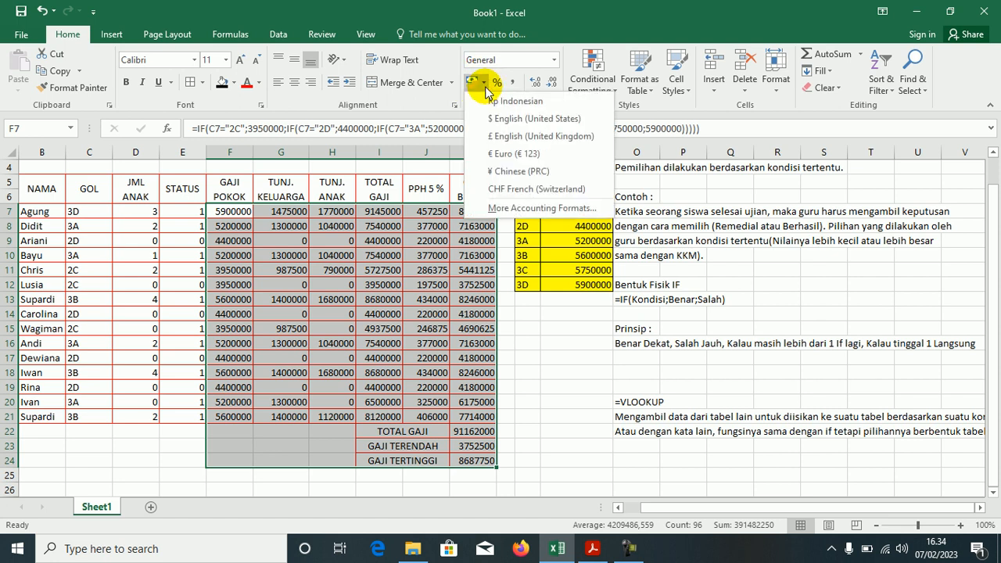
click(516, 101)
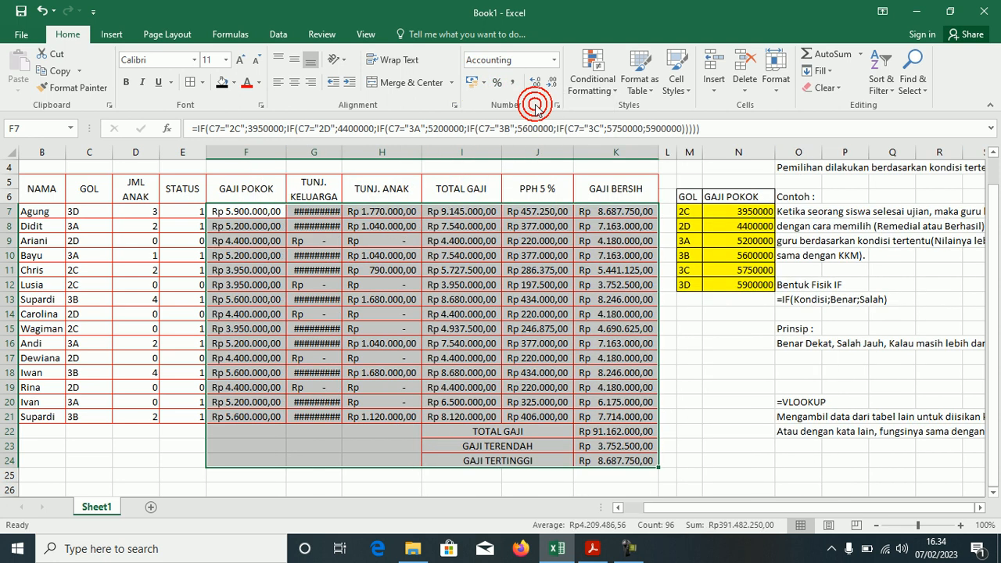
Widen the TUNJ. KELUARGA column to fit its amounts, and narrow the GOL column slightly.
click(349, 245)
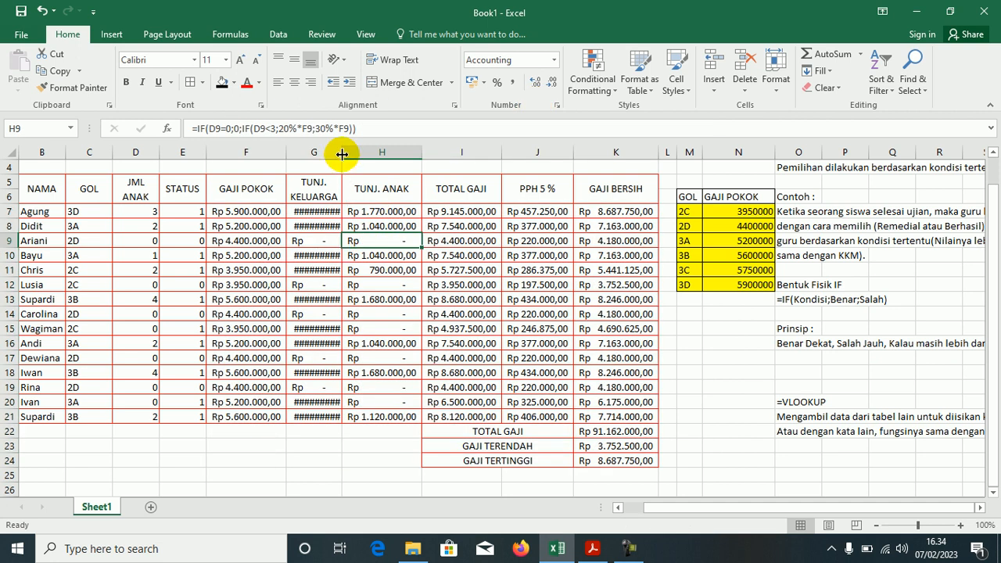
drag(341, 151, 375, 151)
scroll(417, 342, up, 1)
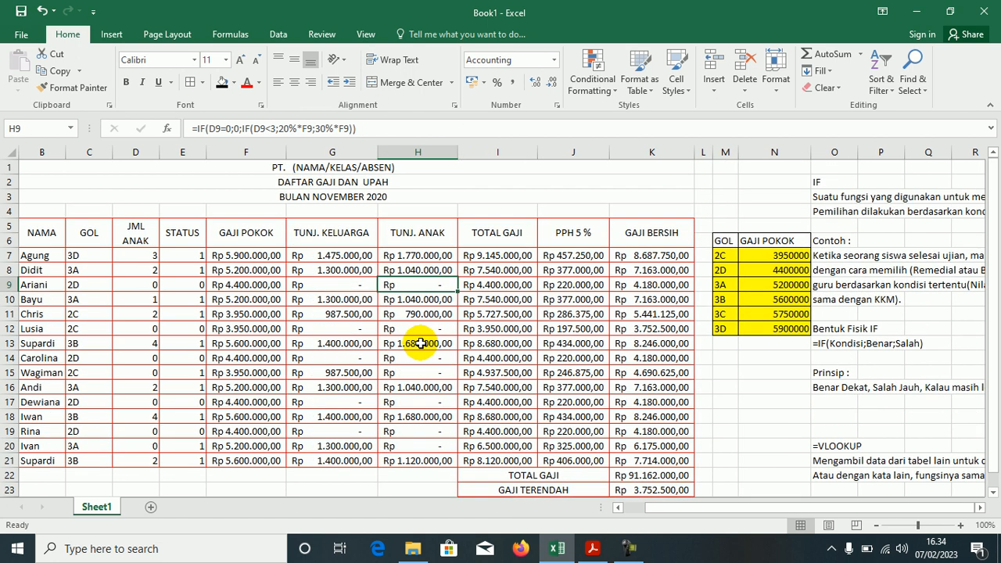
scroll(420, 343, down, 3)
scroll(420, 344, up, 3)
scroll(420, 344, down, 1)
scroll(420, 343, up, 1)
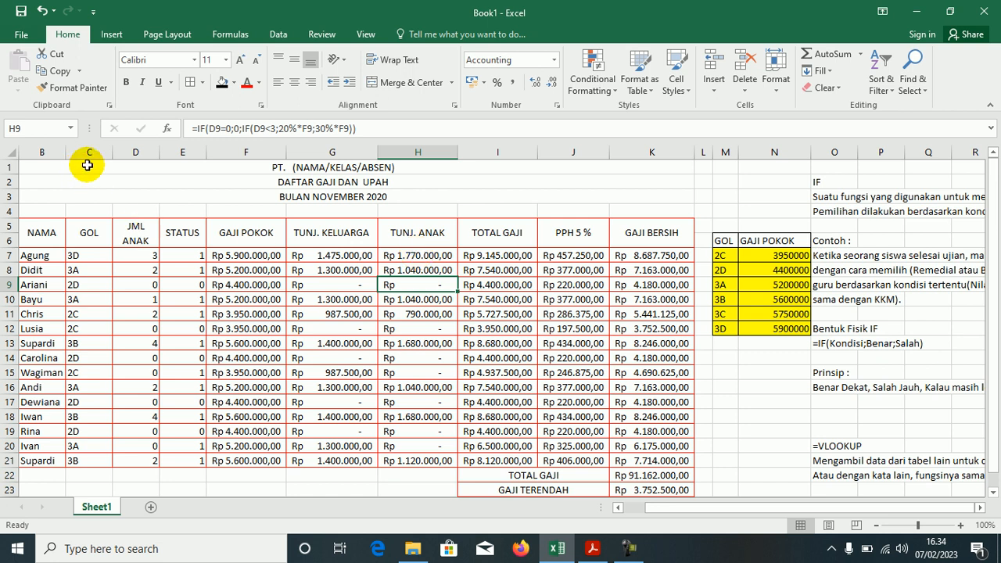
mouse_move(112, 153)
mouse_down()
mouse_move(90, 159)
mouse_move(98, 157)
mouse_up()
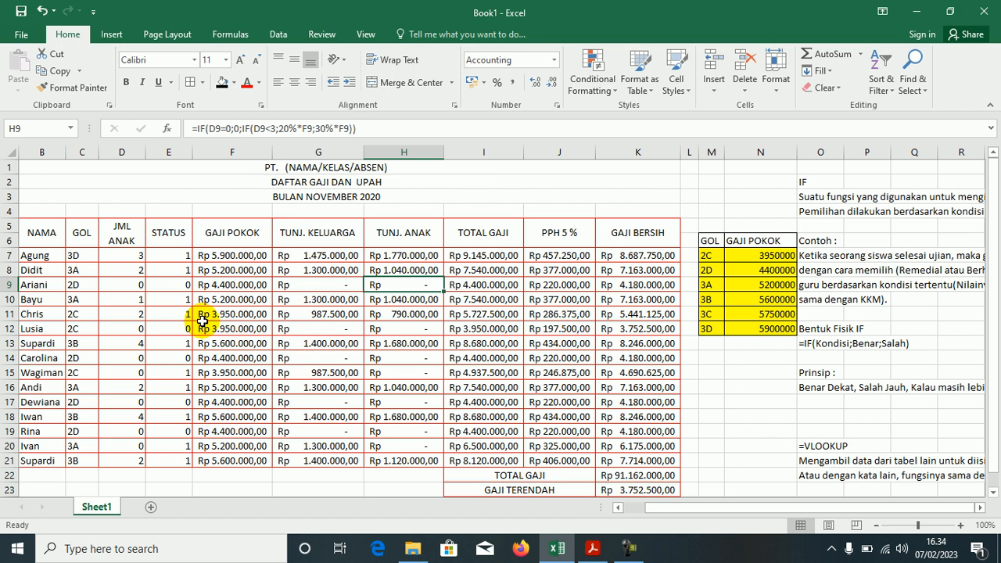